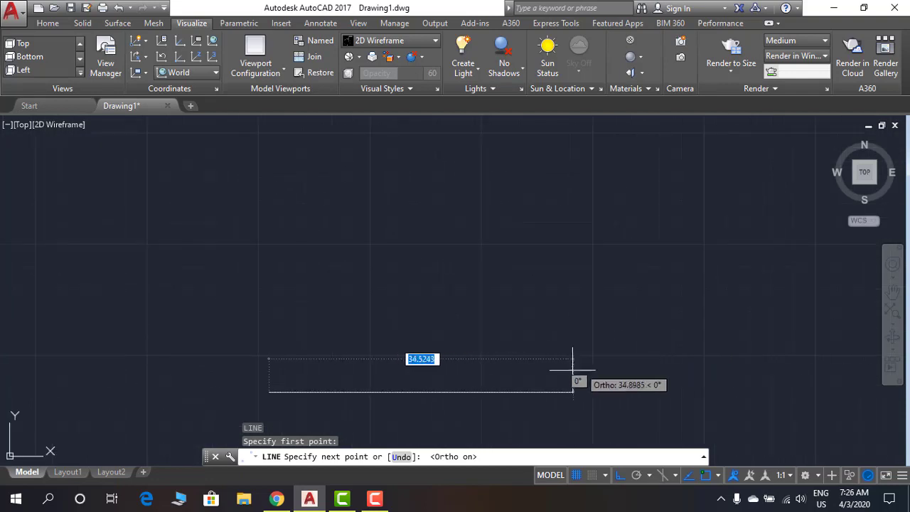
Finish the first line as a horizontal baseline 15 units long.
scroll(349, 384, "up", 4)
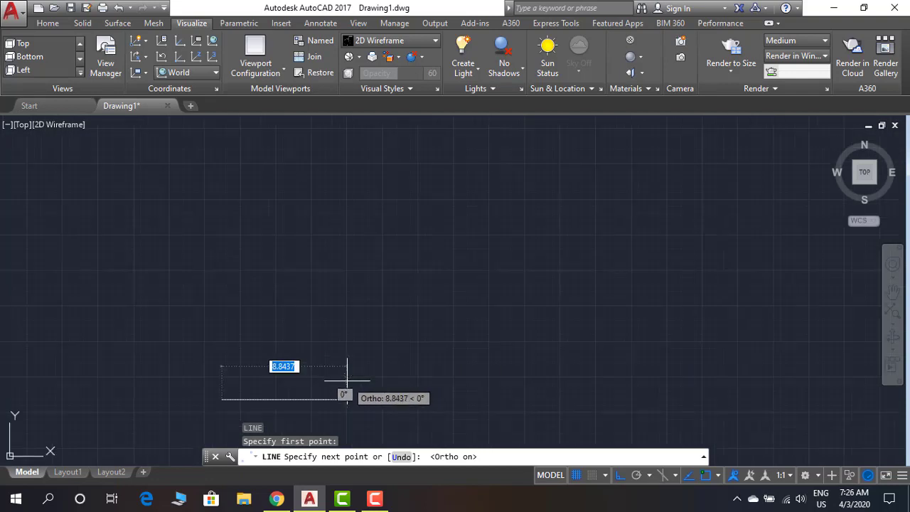
middle_click_drag(610, 355, 517, 351)
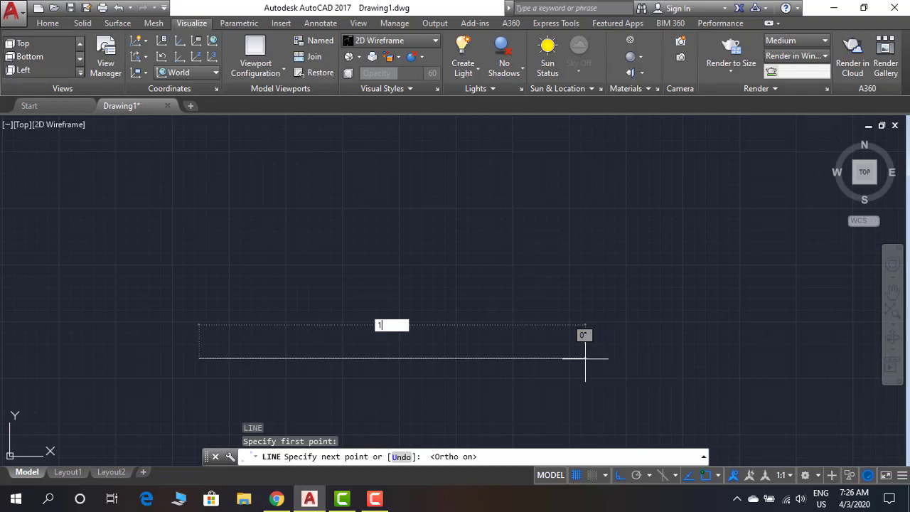
type("5")
key("Return")
key("Escape")
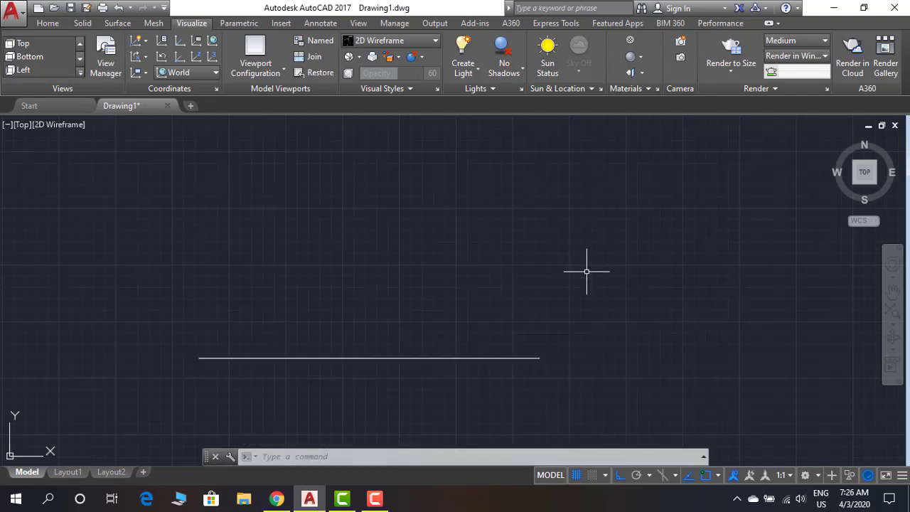
Draw a vertical line 1 unit upward from the right end of the baseline.
key("Return")
left_click(540, 357)
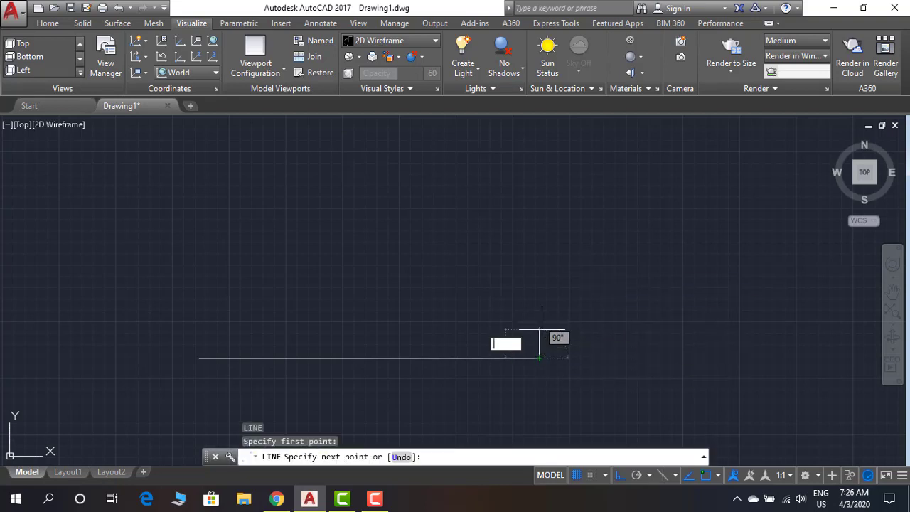
type("1.2537")
key("Return")
key("Escape")
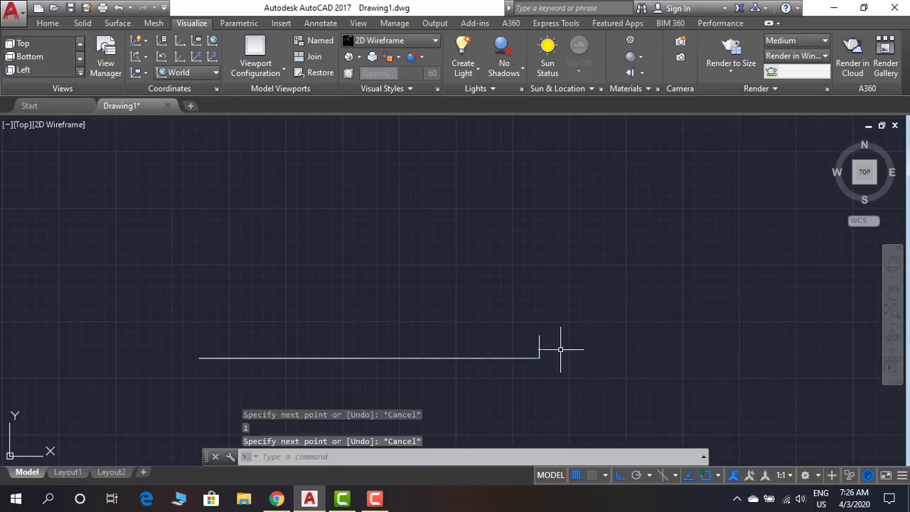
Draw a vertical line 3 units upward from the left end of the baseline.
key("Return")
left_click(199, 357)
type("3")
key("Return")
key("Escape")
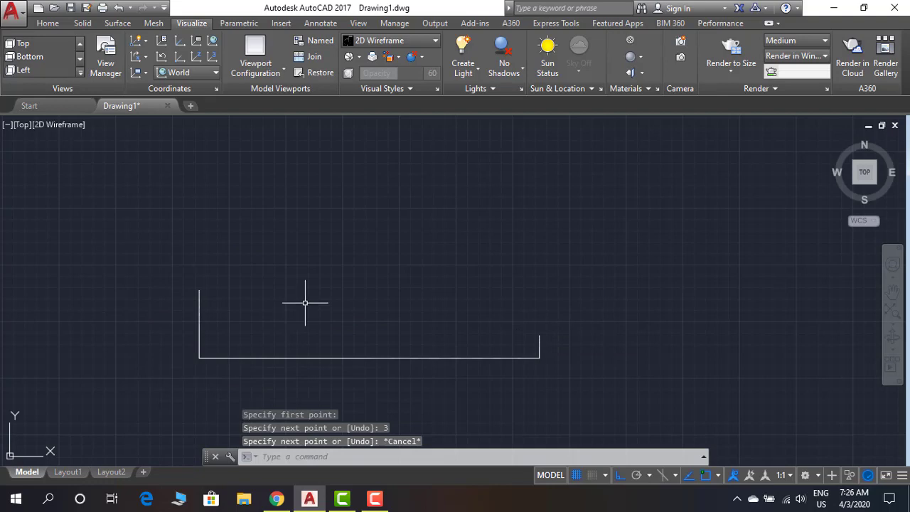
Draw a Start, End, Direction arc from the short line's upper end to the tall line's upper end, sagging downward with a tangent of about 170°.
left_click(48, 23)
left_click(262, 41)
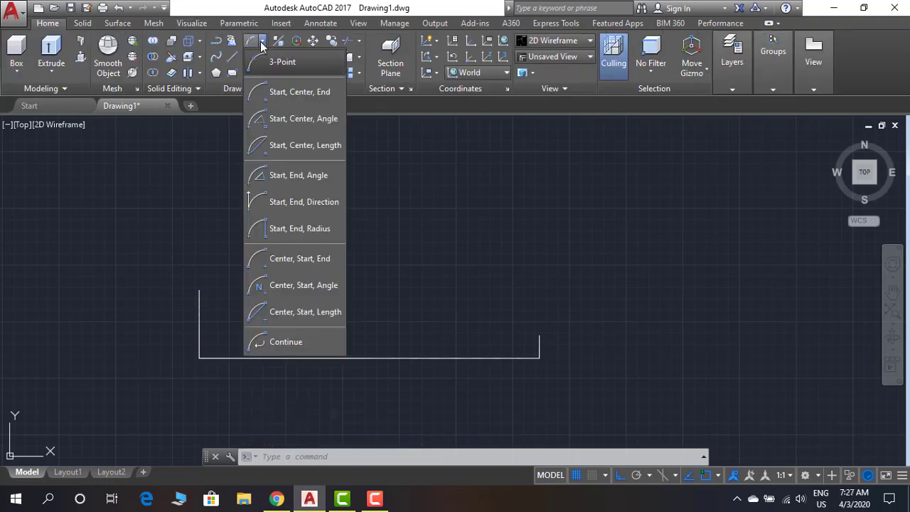
left_click(312, 203)
left_click(539, 334)
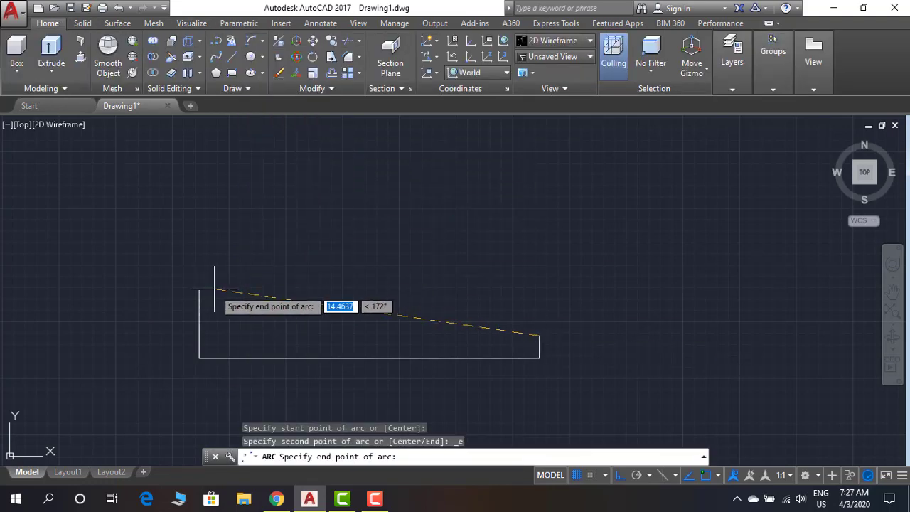
left_click(199, 291)
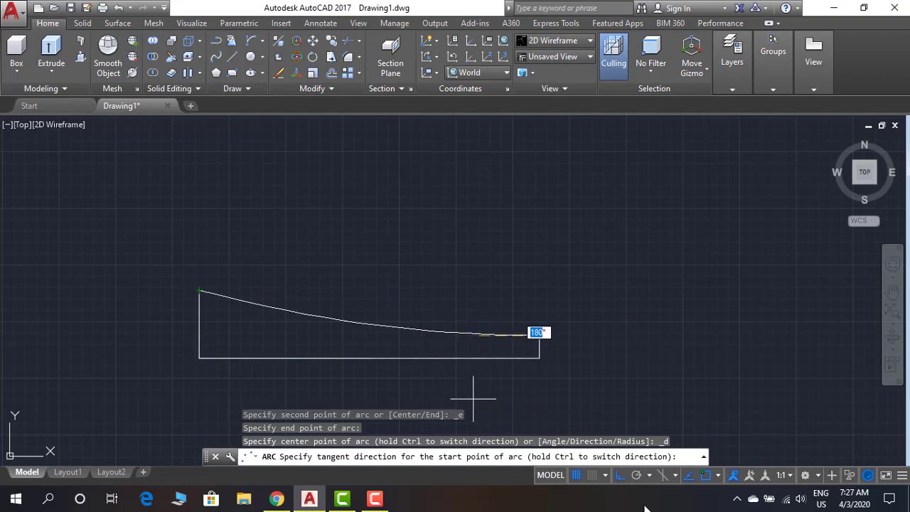
key("F8")
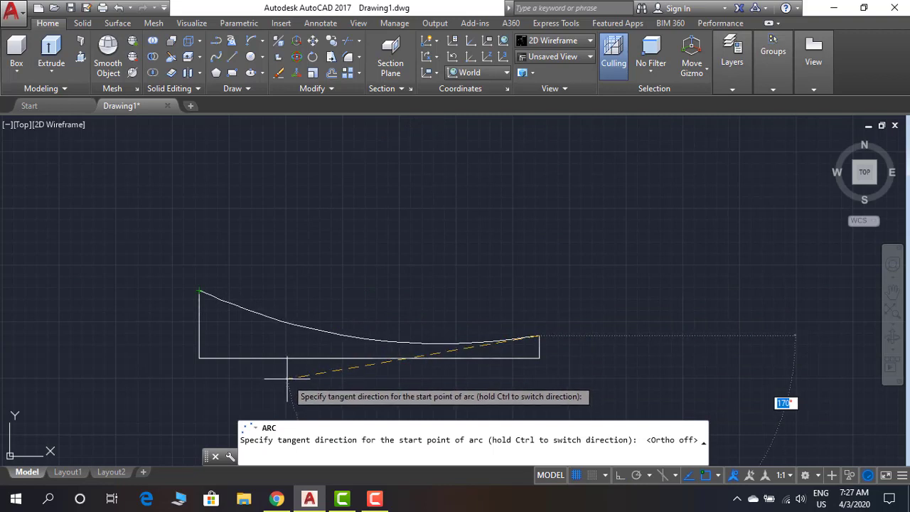
left_click(287, 378)
Offset the sagging arc upward by 0.5.
type("o")
key("Return")
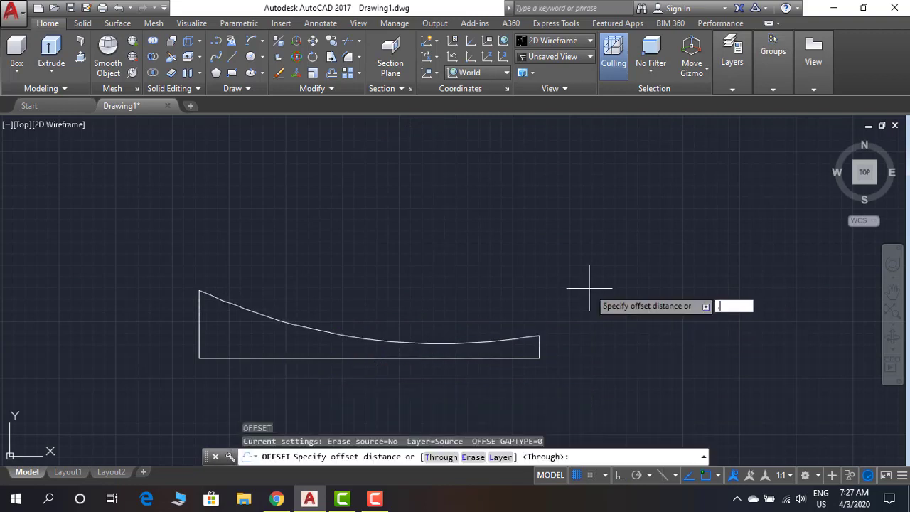
type(".5")
key("Return")
left_click(423, 342)
left_click(443, 263)
key("Escape")
scroll(551, 340, "up", 4)
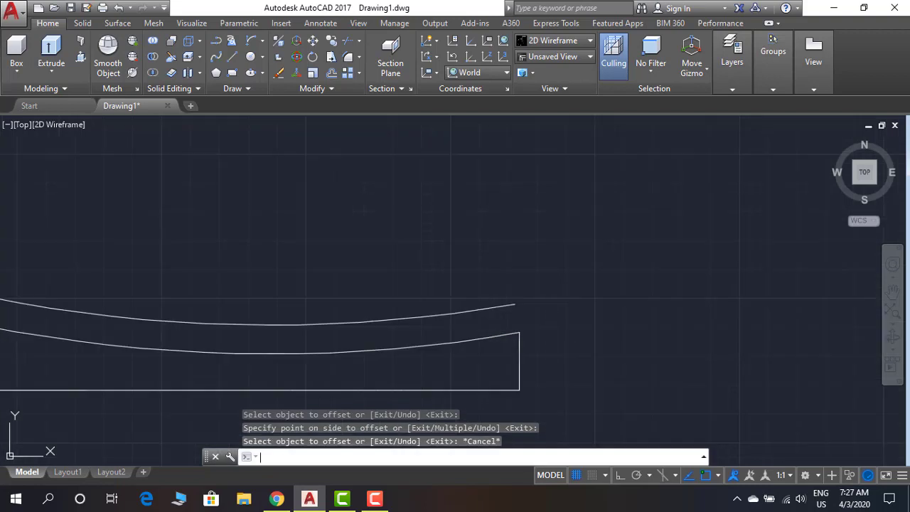
type("f")
key("Return")
left_click(501, 336)
key("Escape")
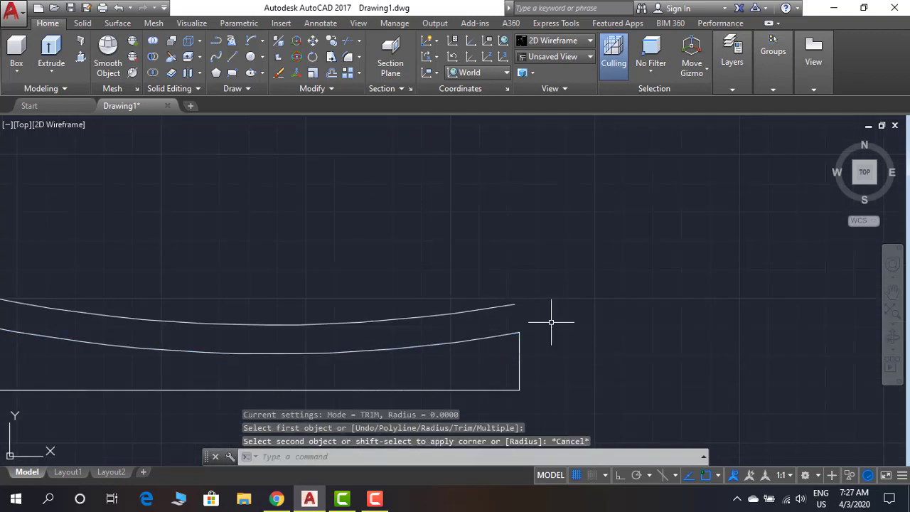
left_click(262, 40)
left_click(284, 60)
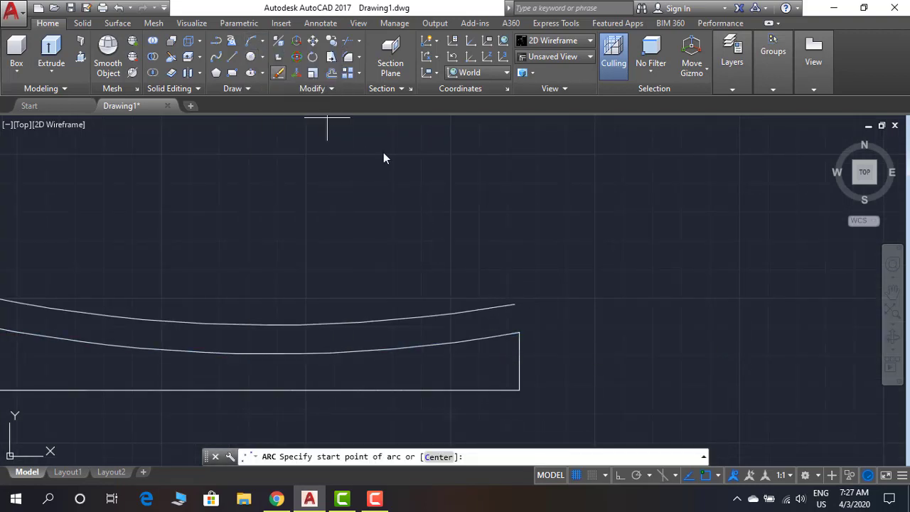
key("Escape")
scroll(554, 309, "down", 2)
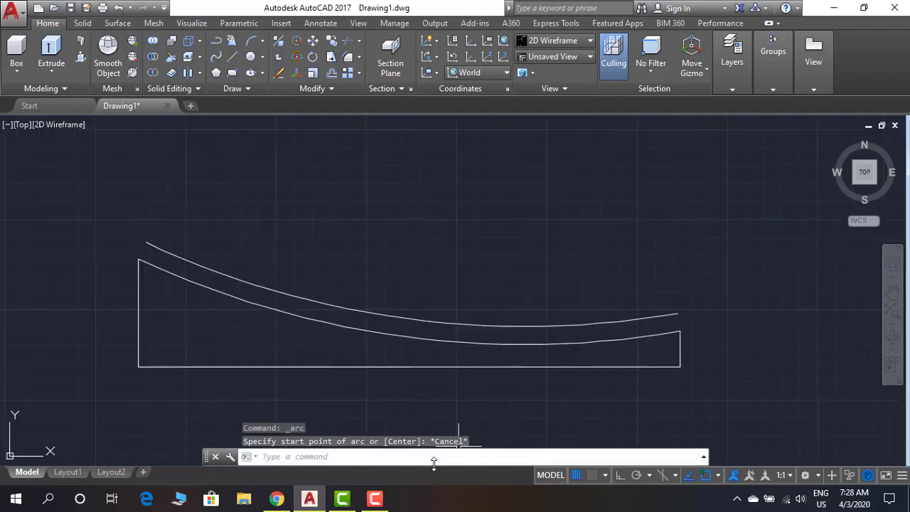
left_click(281, 500)
left_click(279, 499)
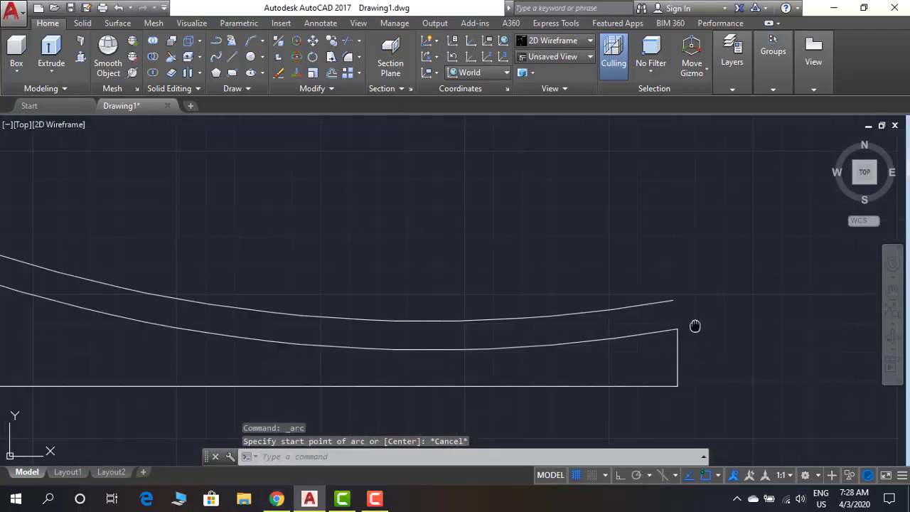
Join the right ends of the two parallel arcs with a polyline of two arc segments bulging outward.
type("pl")
key("Return")
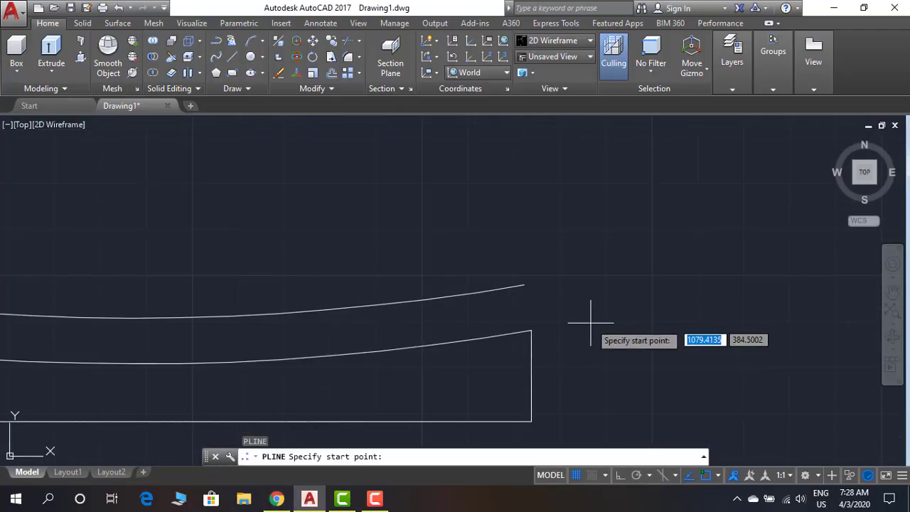
left_click(532, 330)
type("a")
key("Return")
type("d")
key("Return")
left_click(574, 348)
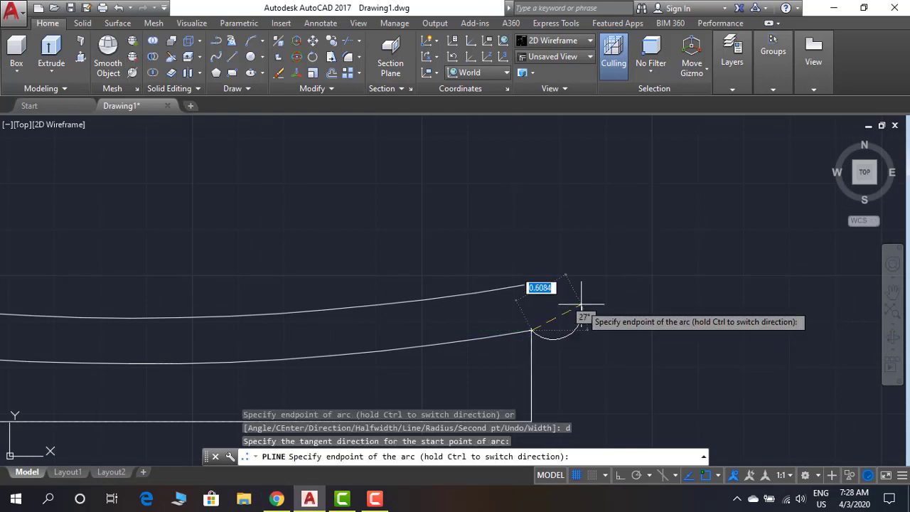
left_click(581, 305)
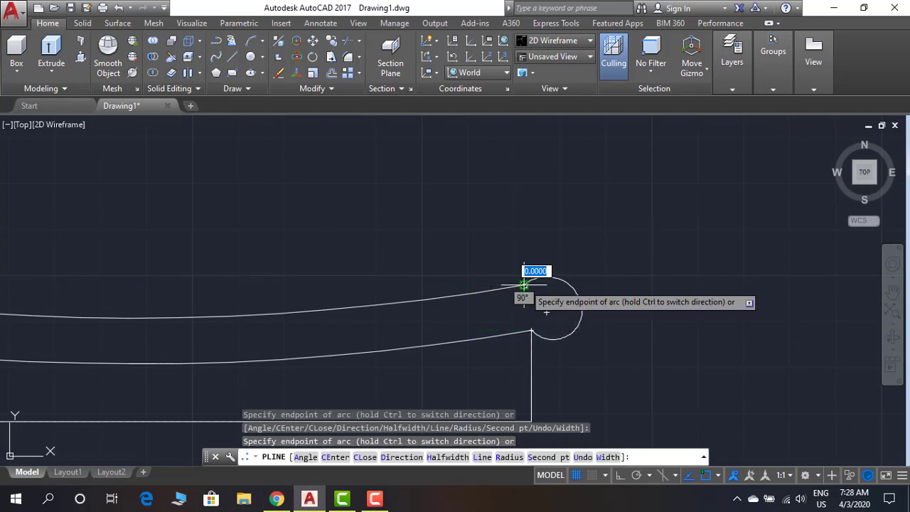
left_click(523, 285)
key("Return")
Reshape the bulging end polyline by stretching its arc segments inward into a flatter rounded end.
left_click(572, 288)
scroll(573, 289, "up", 4)
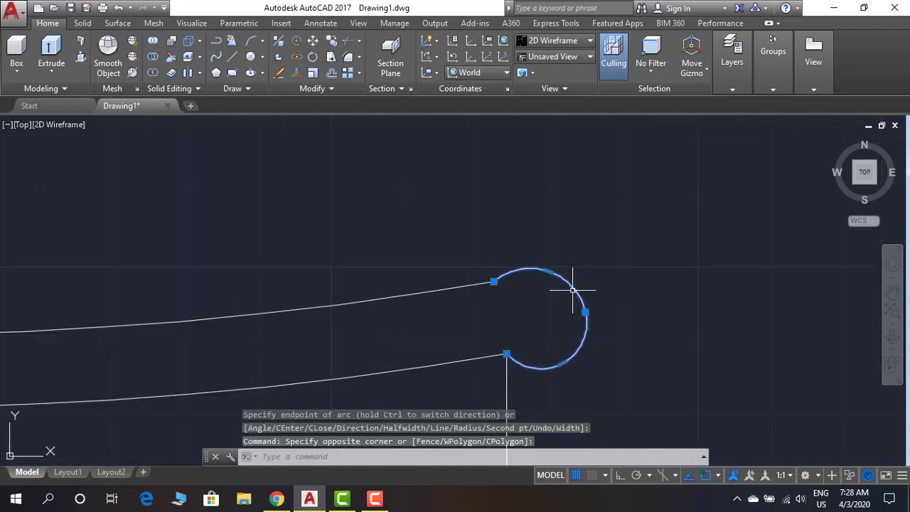
left_click(583, 322)
left_click(583, 323)
left_click(590, 325)
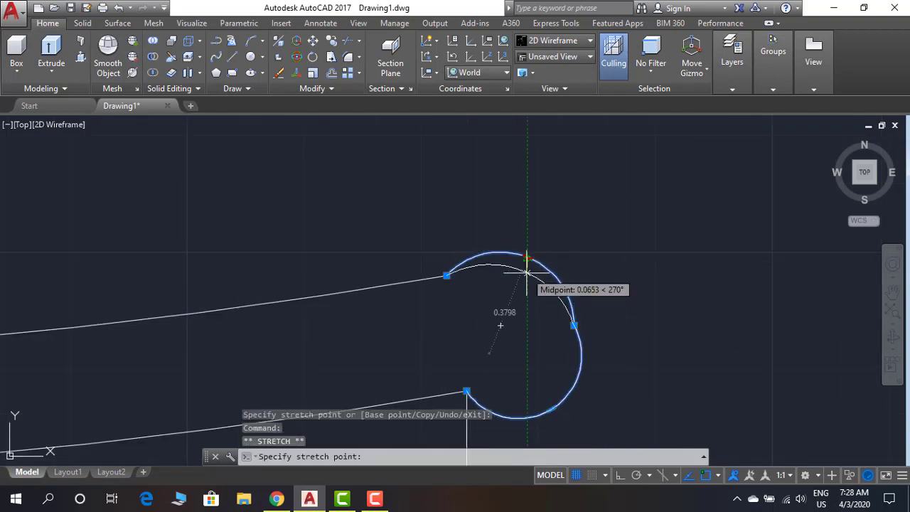
left_click(526, 285)
left_click(574, 325)
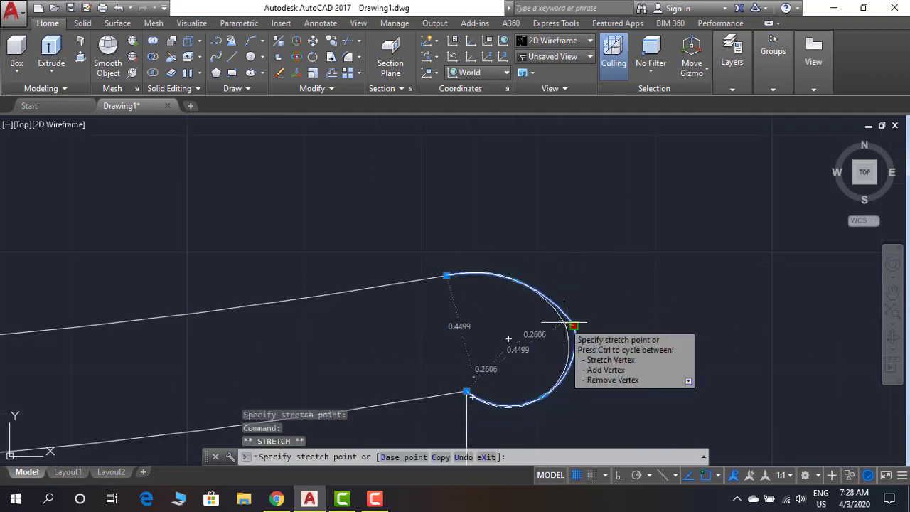
scroll(560, 316, "up", 3)
key("Escape")
scroll(595, 252, "down", 6)
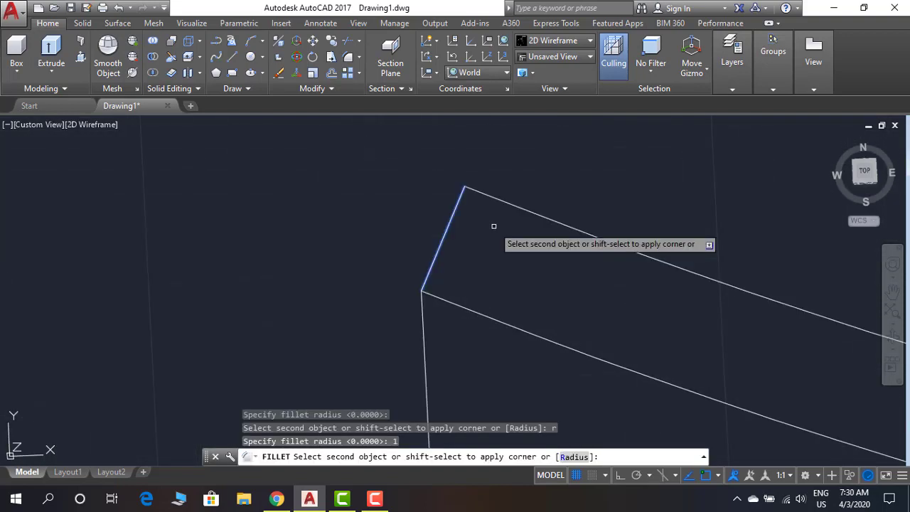
Fillet the short left end line and the upper arc with a radius of 0.5.
key("Return")
type(".5")
key("Return")
left_click(528, 211)
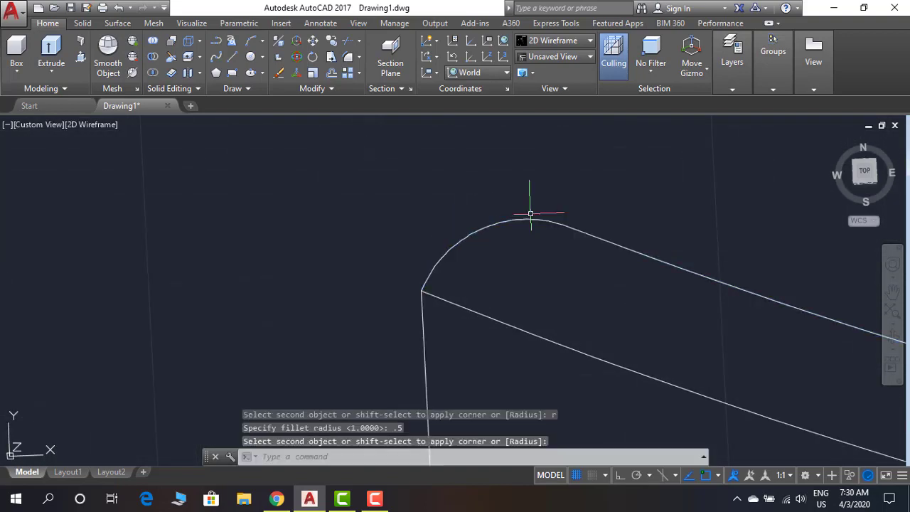
Draw a circle of about 3.5 radius centred on the midpoint of the baseline.
scroll(554, 314, "down", 2)
left_click(554, 315)
scroll(309, 305, "down", 3)
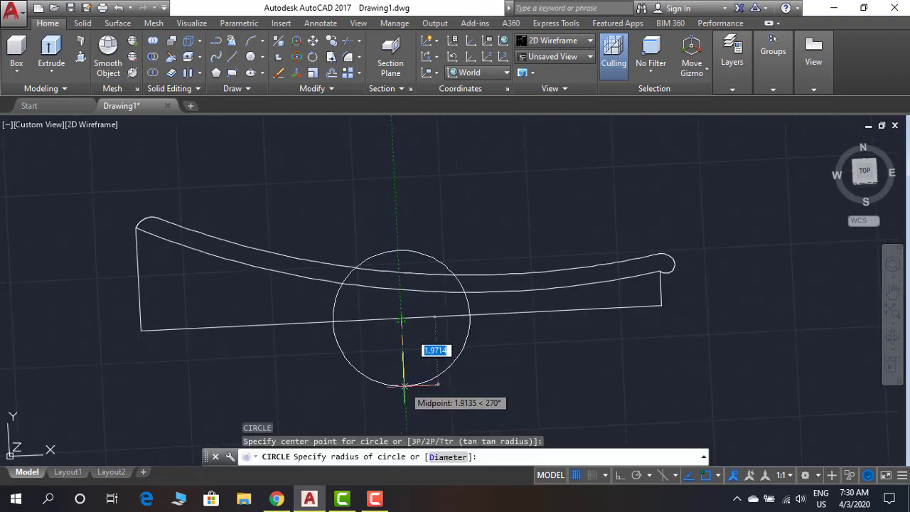
middle_click_drag(408, 421, 402, 394)
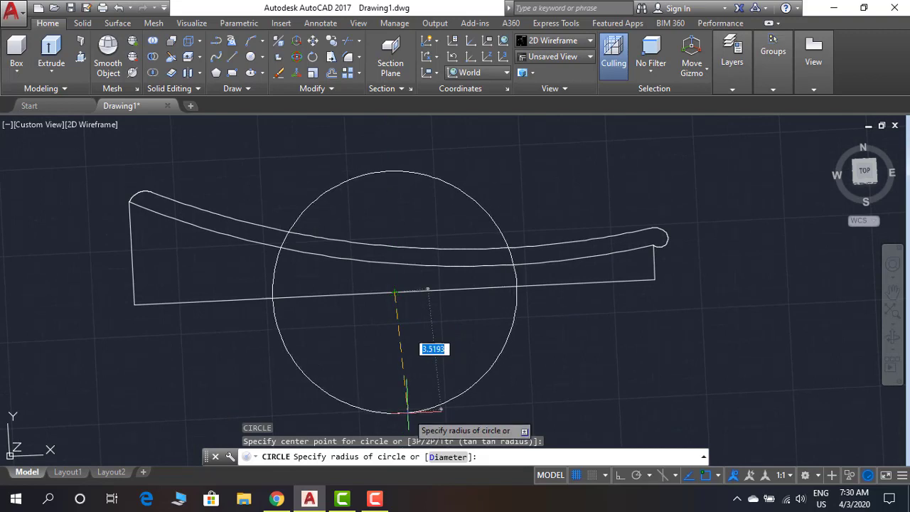
left_click(408, 413)
key("Escape")
Trim away both portions of the circle that lie between the two parallel arcs.
type("tr")
key("Return")
key("Return")
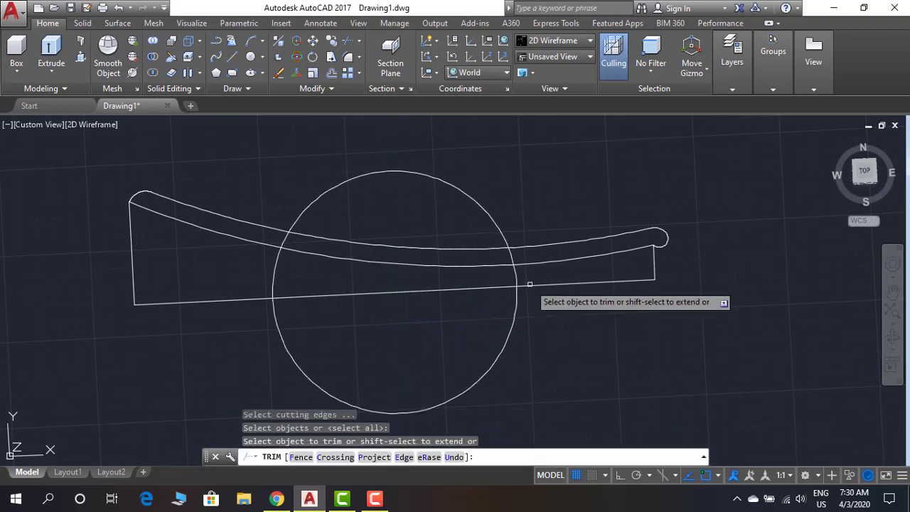
left_click(511, 258)
left_click(284, 240)
key("Escape")
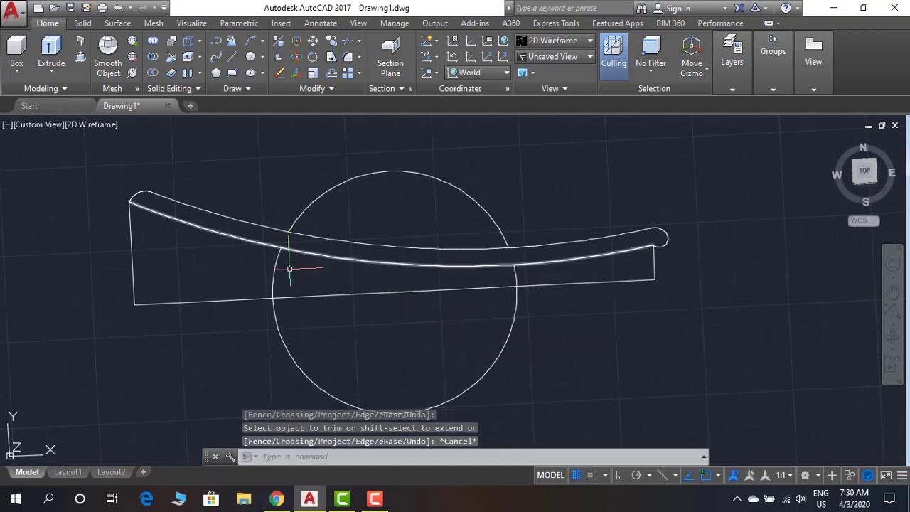
Erase the remaining lower portion of the circle below the parallel arcs.
left_click(308, 274)
left_click(258, 264)
key("Delete")
Offset the remaining upper circle arc outward by the 0.5 distance to form a double arch.
scroll(357, 287, "up", 3)
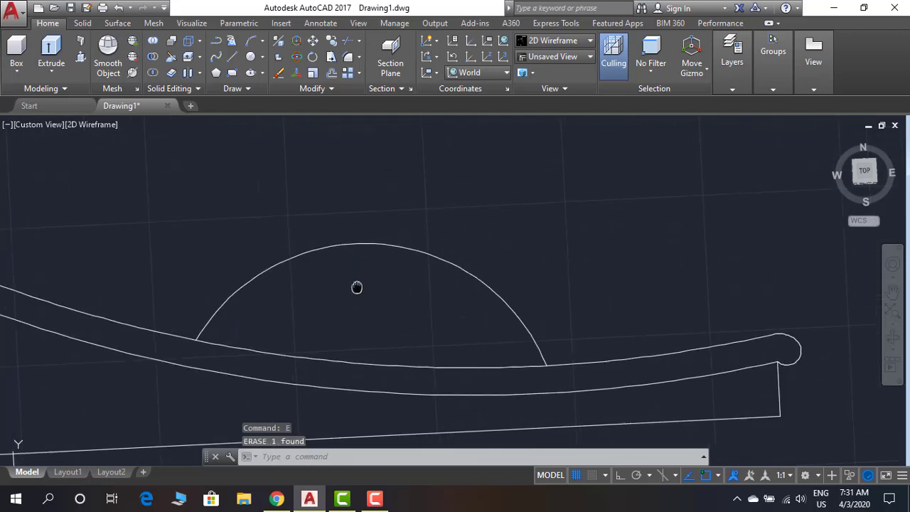
type("o")
key("Return")
key("Return")
left_click(376, 248)
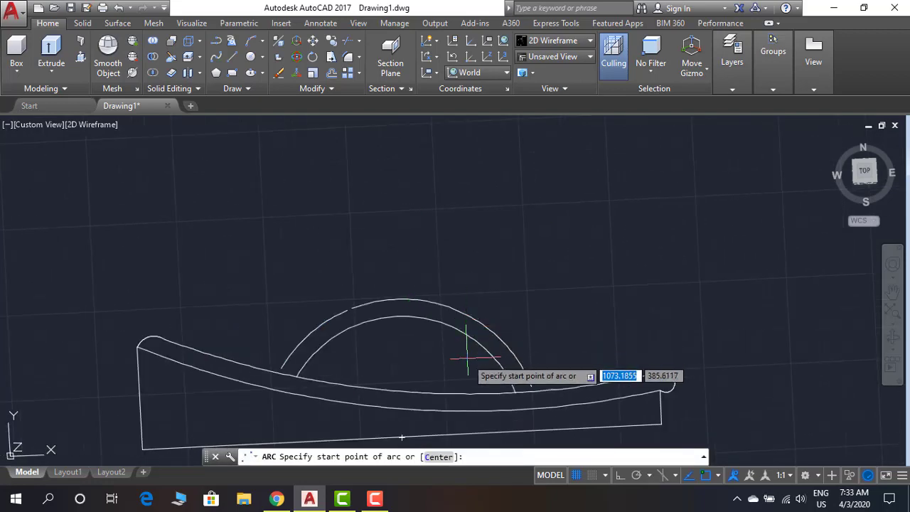
Draw a three-point arc from inside the arch, across its right side, curving up to a free point above it.
left_click(466, 357)
left_click(454, 298)
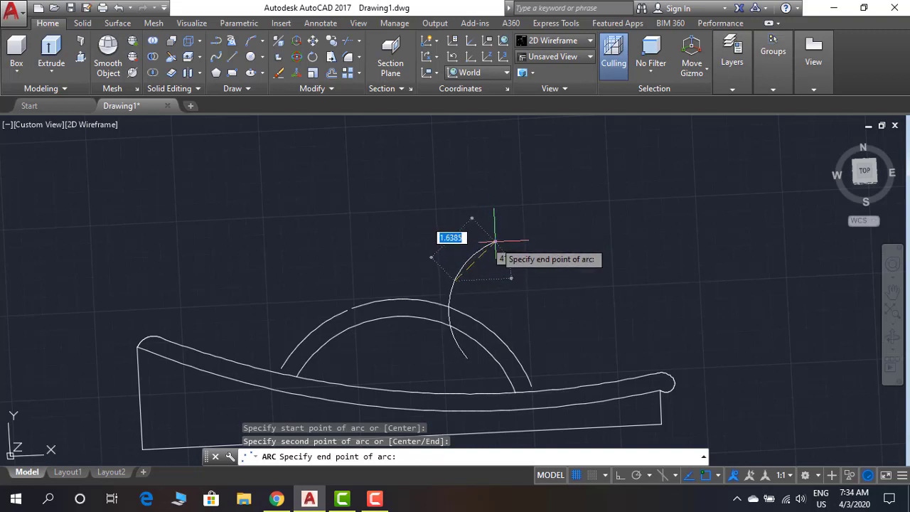
left_click(495, 241)
Trim the new arc's portions inside the double arch so that it starts on the outer arch line.
type("tr")
key("Return")
key("Return")
left_click(455, 345)
left_click(450, 319)
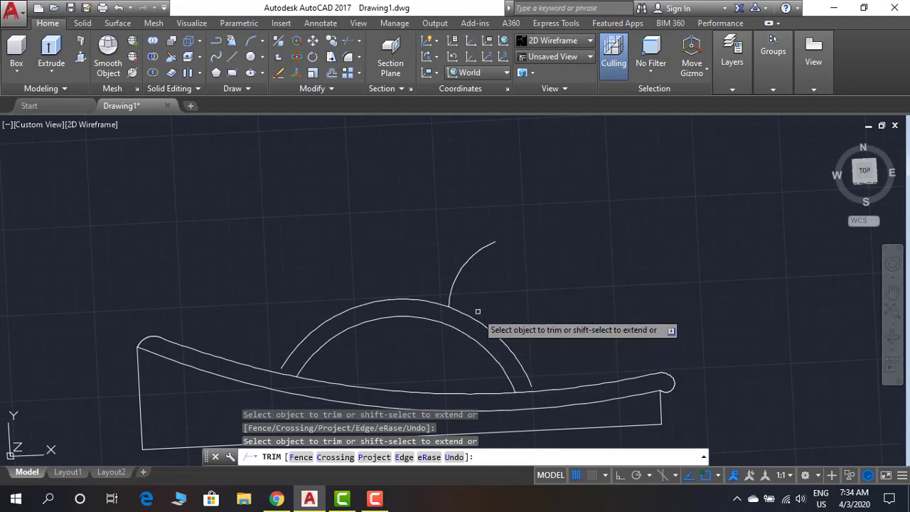
key("Escape")
scroll(508, 293, "down", 2)
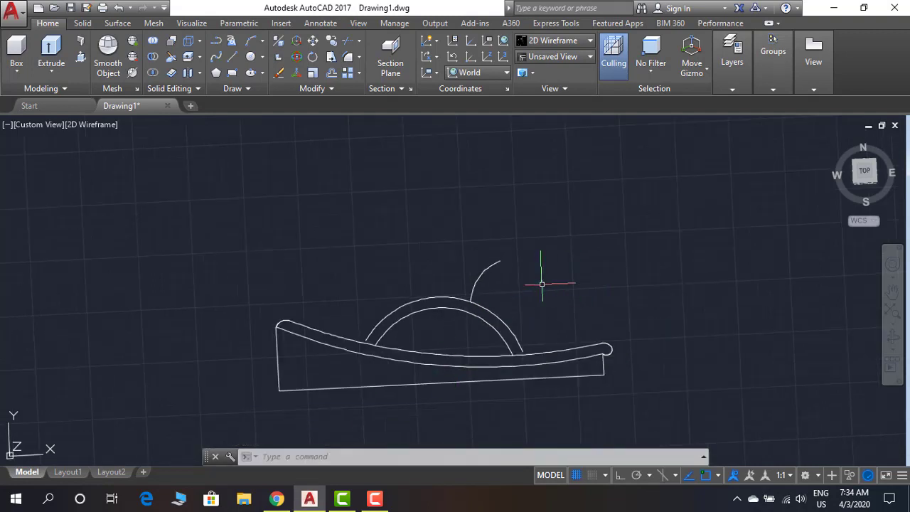
scroll(501, 295, "up", 2)
left_click(501, 295)
left_click(458, 224)
type("e")
key("Escape")
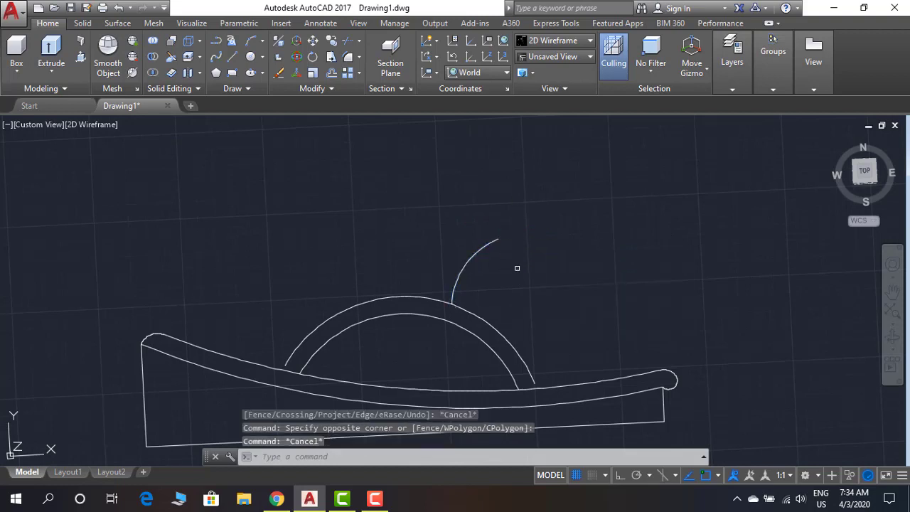
Move the free curved arc down along the outer arch line to the arch's right shoulder.
type("m")
key("Return")
left_click(465, 265)
key("Return")
left_click(612, 233)
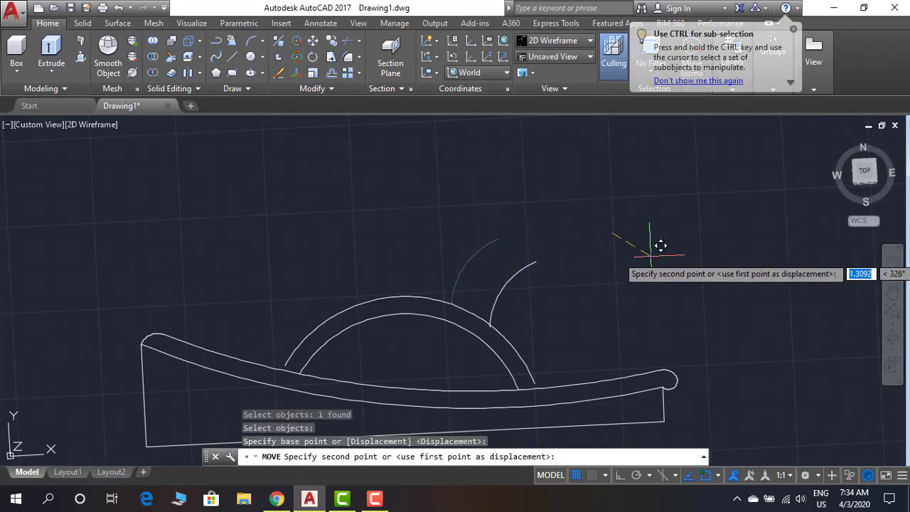
key("Escape")
type("MI")
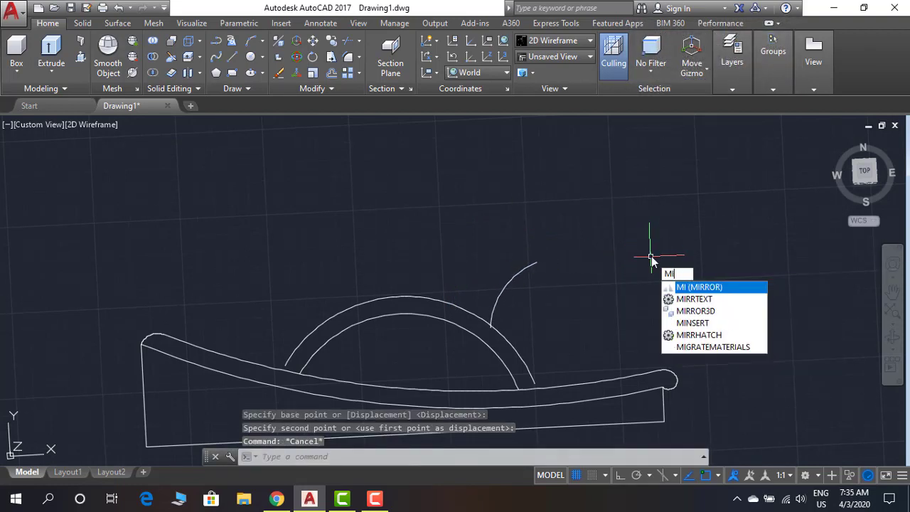
key("Return")
left_click(509, 283)
key("Return")
left_click(415, 298)
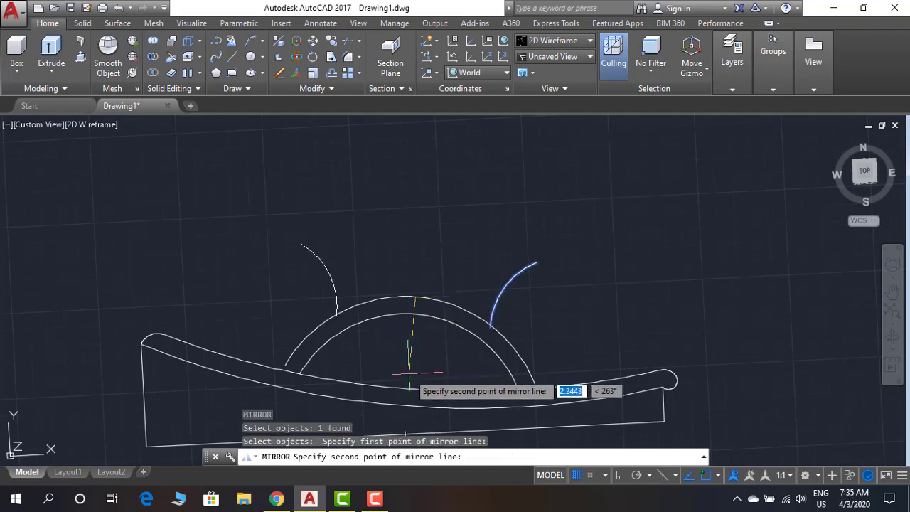
left_click(408, 373)
key("Escape")
Mirror the right curved arc to the arch's left side about a near-vertical line through the crown, keeping the original.
key("Return")
left_click(493, 309)
key("Return")
left_click(414, 298)
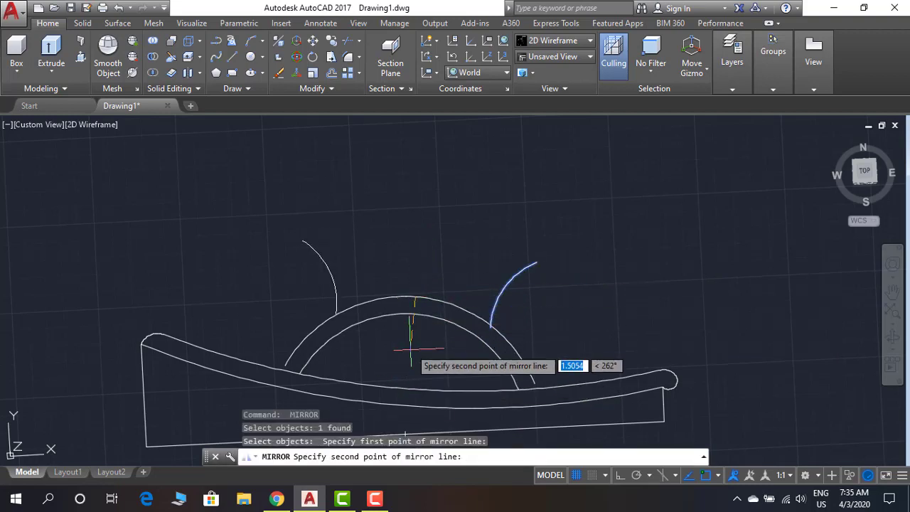
left_click(411, 352)
key("Return")
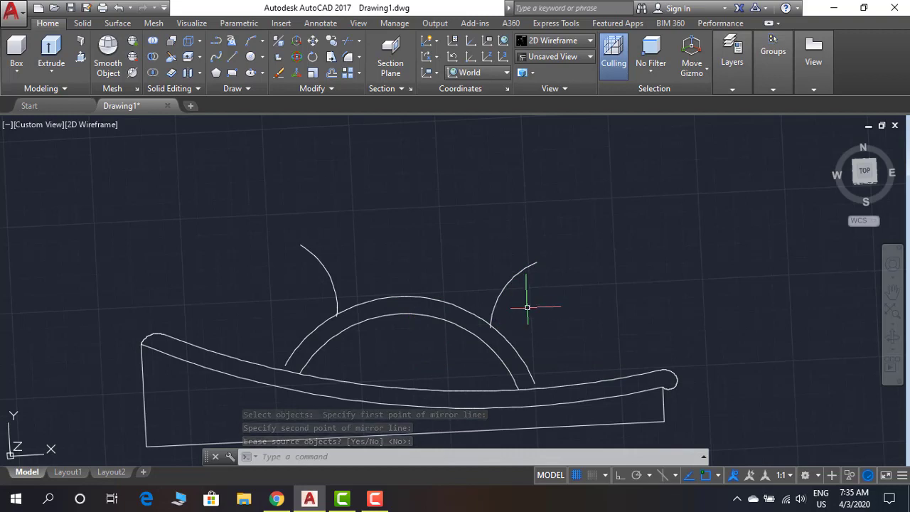
Trim the right curved arc's short overlap below the outer arch line.
type("tr")
key("Return")
key("Return")
scroll(515, 336, "up", 4)
scroll(532, 315, "down", 2)
key("Escape")
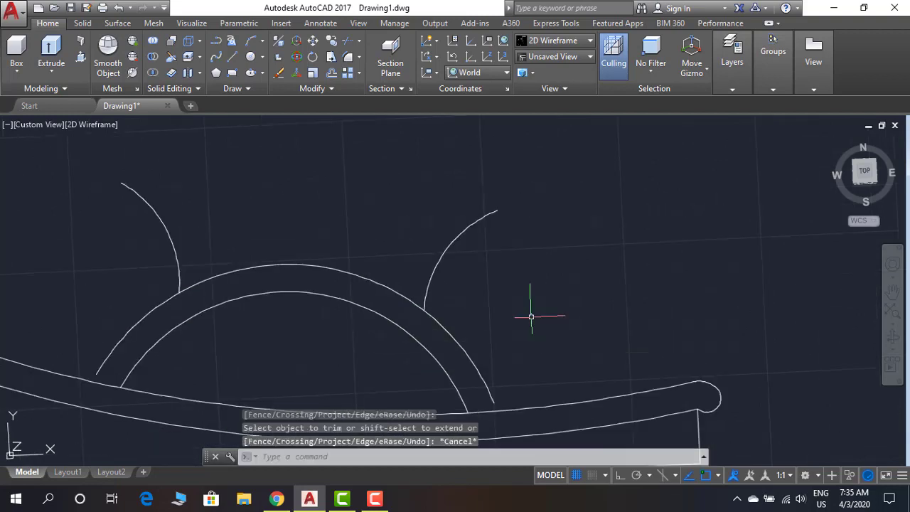
Check the rocking chair reference picture in Chrome and return to the AutoCAD drawing.
left_click(277, 499)
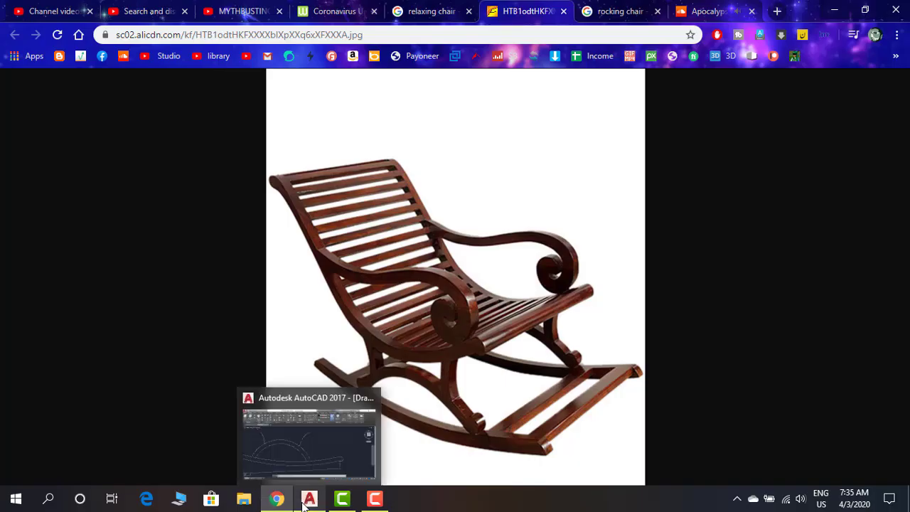
left_click(307, 500)
scroll(491, 327, "up", 2)
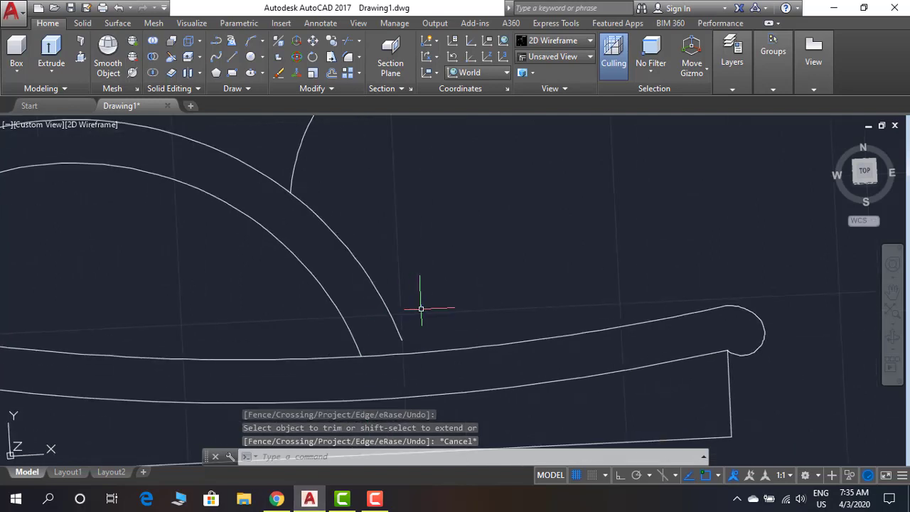
Draw connected lines from the inner arch's right end through the outer arch's end, up, and back across the outer arch as an end block.
type("l")
key("Return")
left_click(362, 357)
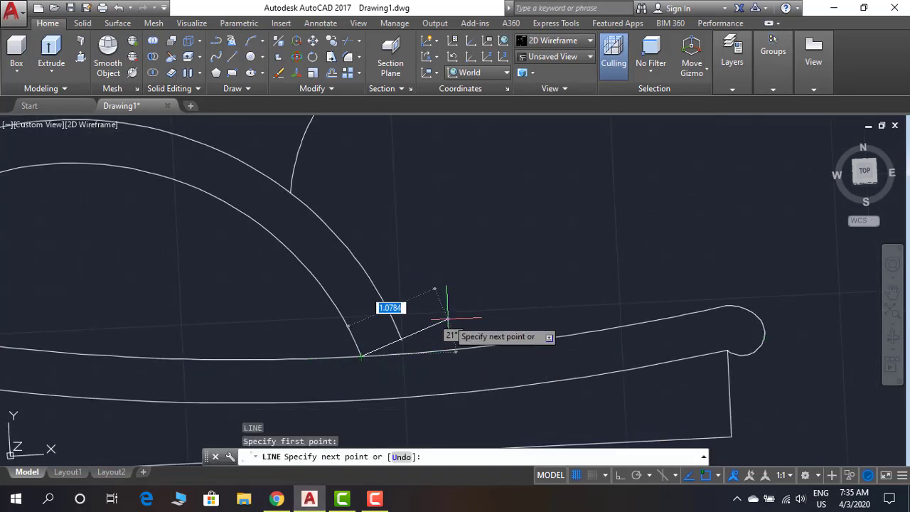
left_click(435, 326)
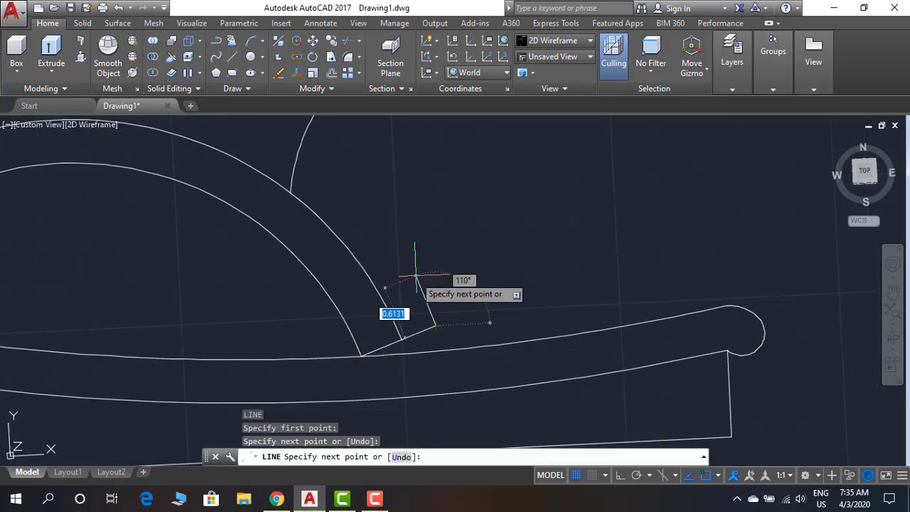
left_click(371, 281)
key("Return")
Trim the outer arch line and the surplus line portion at the new end block on the right.
type("tr")
key("Return")
key("Return")
scroll(464, 366, "down", 2)
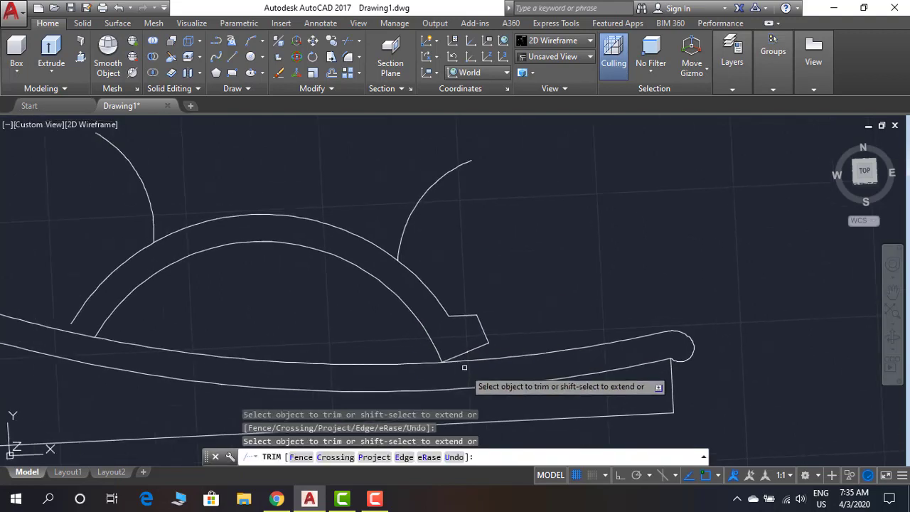
key("Escape")
Fillet the corner between the inner arch line and the end block's lower line with radius 0.5.
type("f")
key("Return")
left_click(431, 343)
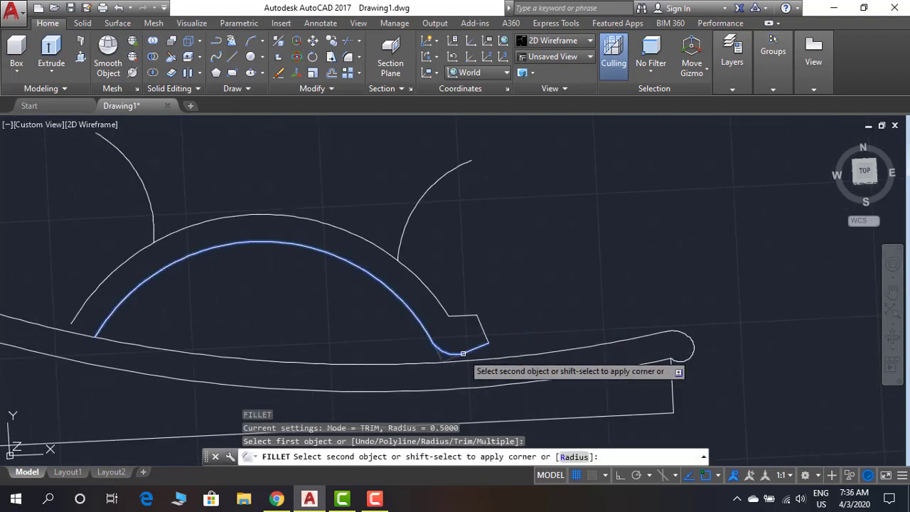
key("Escape")
Set the fillet radius to 0.4 and round the corner between the end block's lower line and its outer side line.
scroll(477, 320, "up", 5)
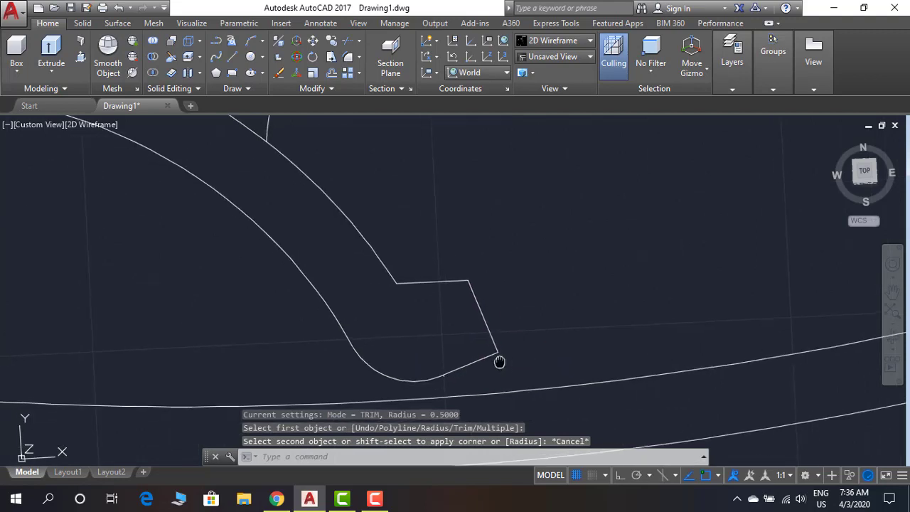
key("Return")
type("r")
key("Return")
type("0.4")
key("Return")
left_click(484, 358)
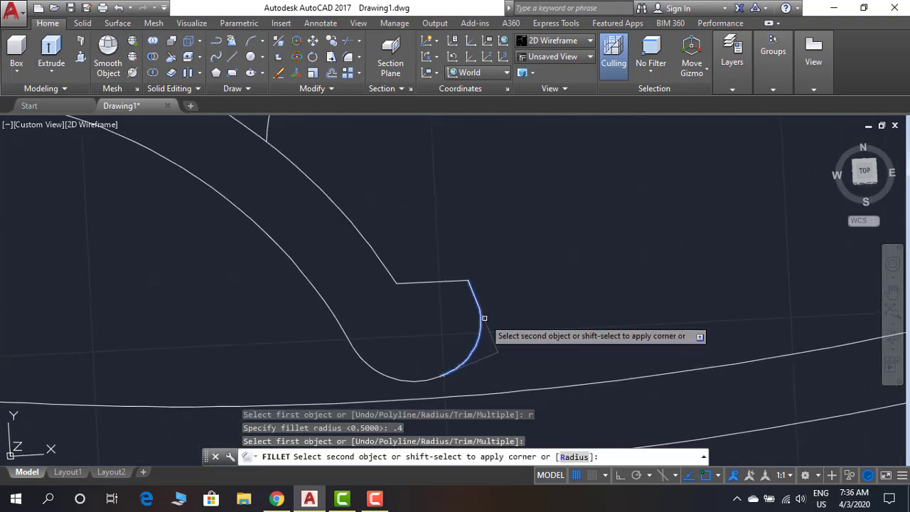
left_click(483, 317)
key("Return")
left_click(474, 292)
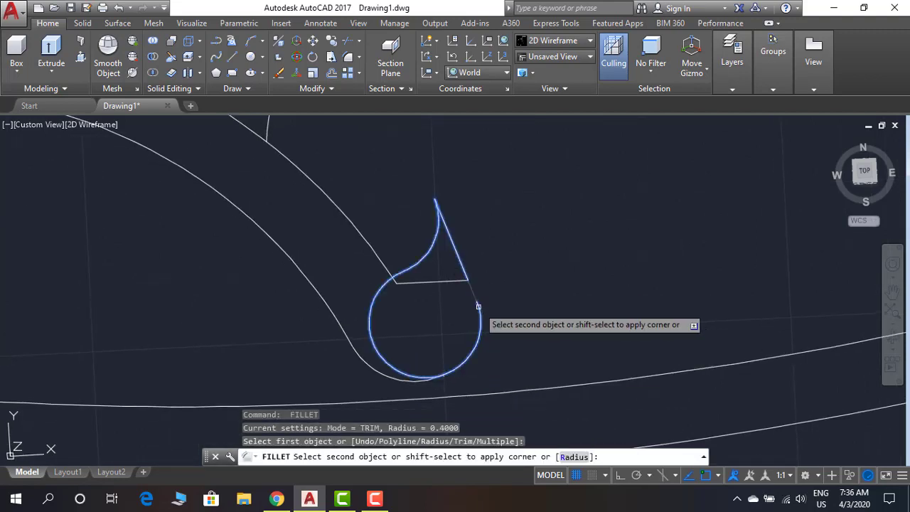
left_click(479, 316)
key("Return")
left_click(476, 306)
key("Escape")
Erase the short remaining side line between the end block's top line and the fillet arc.
scroll(469, 286, "up", 2)
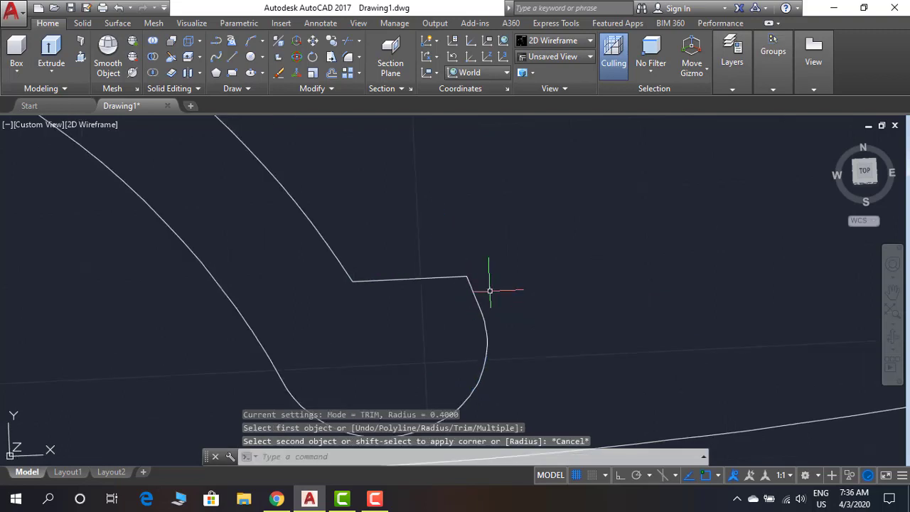
left_click(490, 290)
left_click(470, 294)
type("e")
key("Return")
type("f")
key("Return")
left_click(484, 315)
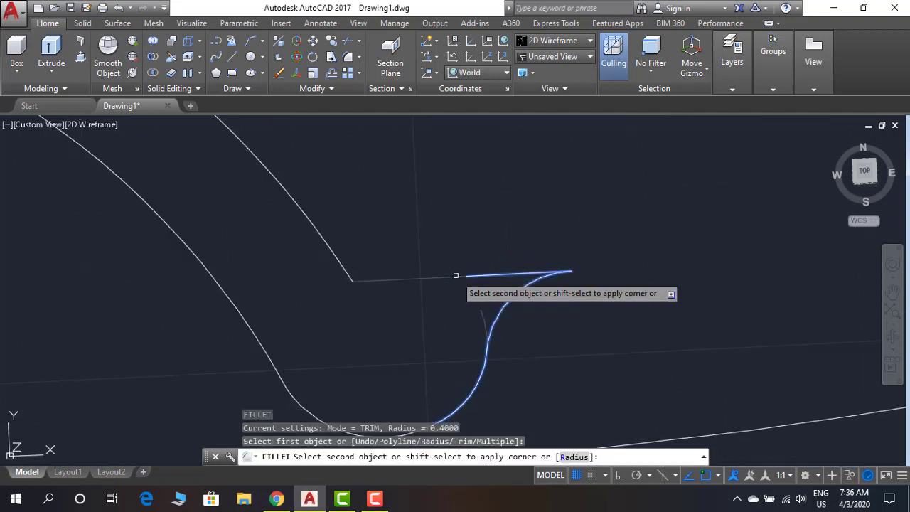
key("Escape")
Stretch the end block's top line so that its outer endpoint meets the upper end of the fillet arc.
left_click(505, 285)
left_click(459, 274)
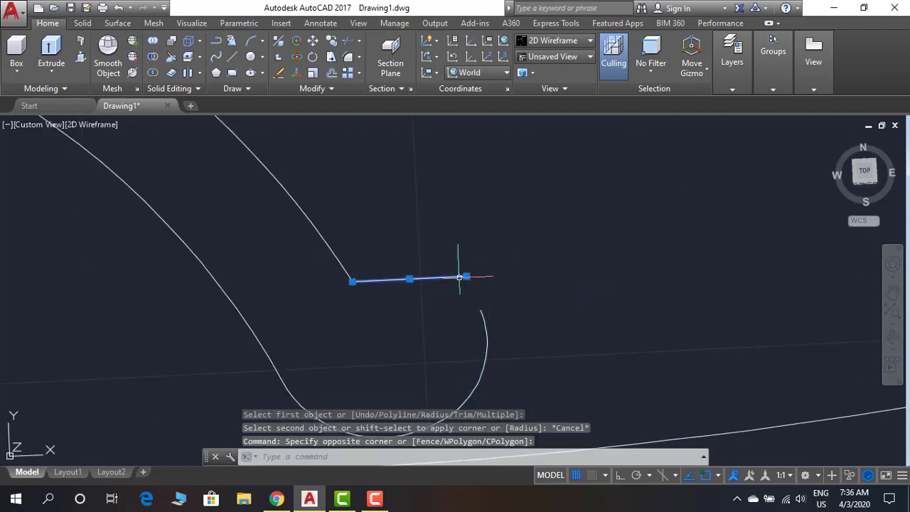
left_click(467, 276)
left_click(481, 311)
key("Escape")
Draw a vertical line from the outer arch's midpoint down past the inner arch with Ortho on.
scroll(507, 288, "down", 6)
middle_click_drag(369, 296, 474, 334)
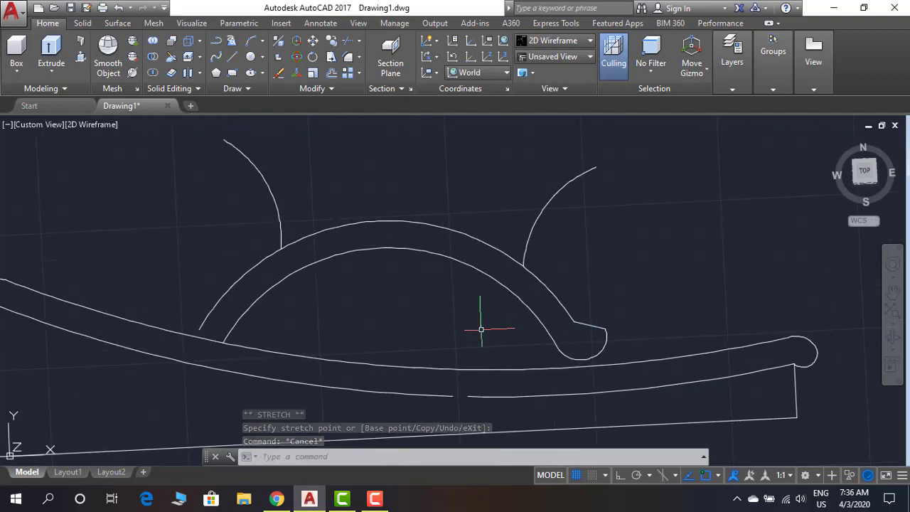
key("Return")
left_click(385, 222)
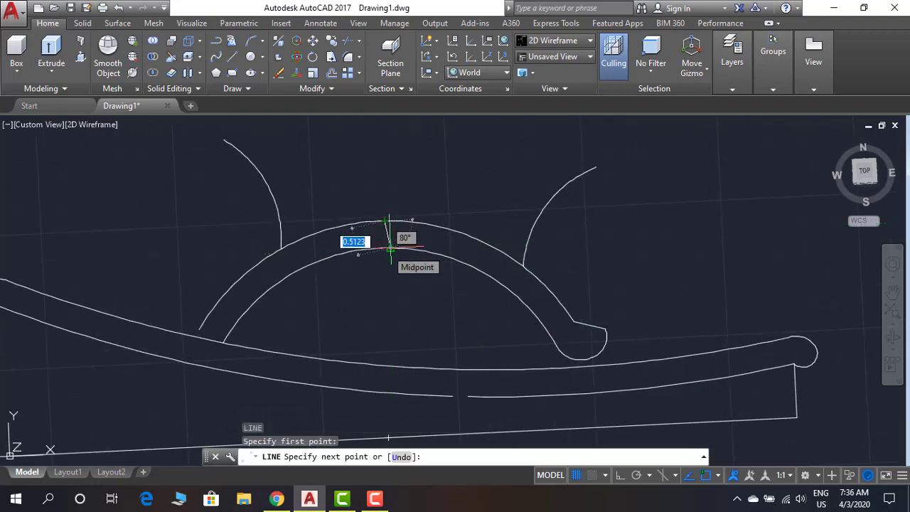
scroll(386, 247, "up", 5)
left_click(371, 279)
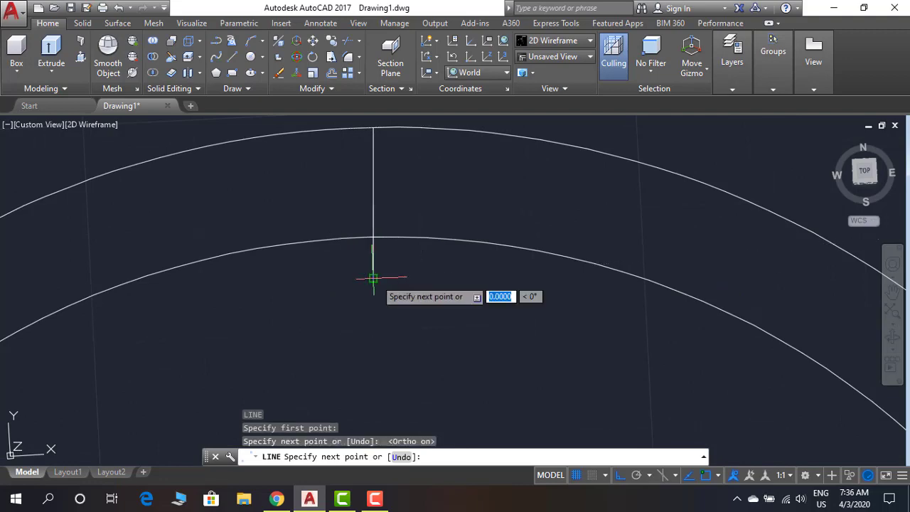
key("Escape")
Try to trim the vertical line's overhang below the inner arch line.
type("tr")
key("Return")
key("Return")
scroll(371, 264, "up", 4)
scroll(388, 302, "down", 5)
key("Escape")
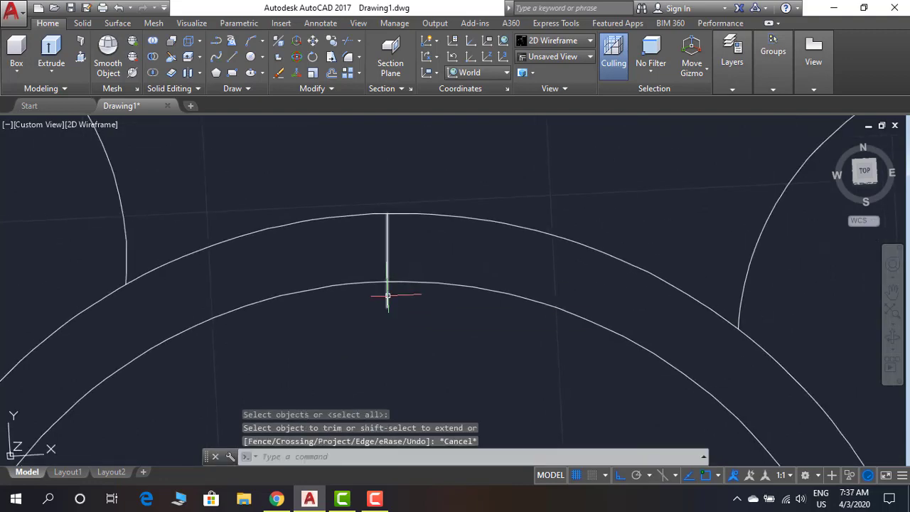
key("Return")
key("Return")
scroll(386, 291, "up", 2)
key("Escape")
scroll(389, 311, "down", 4)
key("Return")
key("Return")
mouse_move(388, 307)
middle_mouse_down()
mouse_move(424, 312)
mouse_move(399, 313)
middle_mouse_up()
key("Escape")
Undo the last trim attempts and erase the vertical line across the arch.
key("ctrl+z")
key("ctrl+z")
key("ctrl+z")
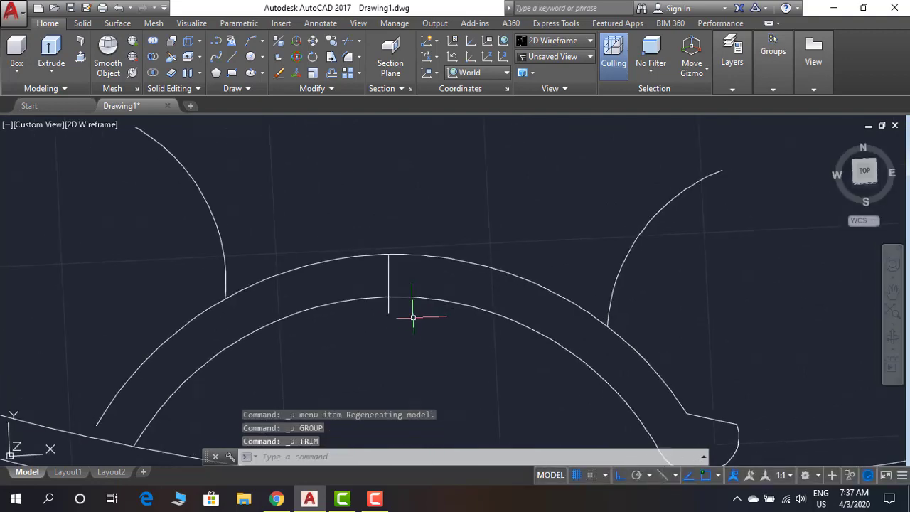
key("ctrl+z")
left_click(396, 263)
left_click(340, 240)
type("e")
key("Return")
Draw a line across the arch band from the outer arch's midpoint to the inner arch's midpoint.
scroll(439, 272, "down", 3)
type("l")
key("Return")
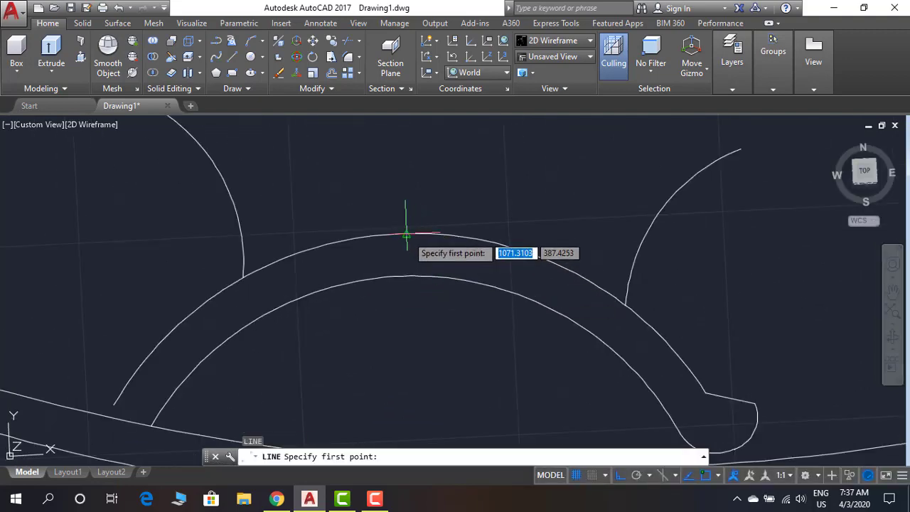
left_click(406, 234)
left_click(412, 276)
key("Escape")
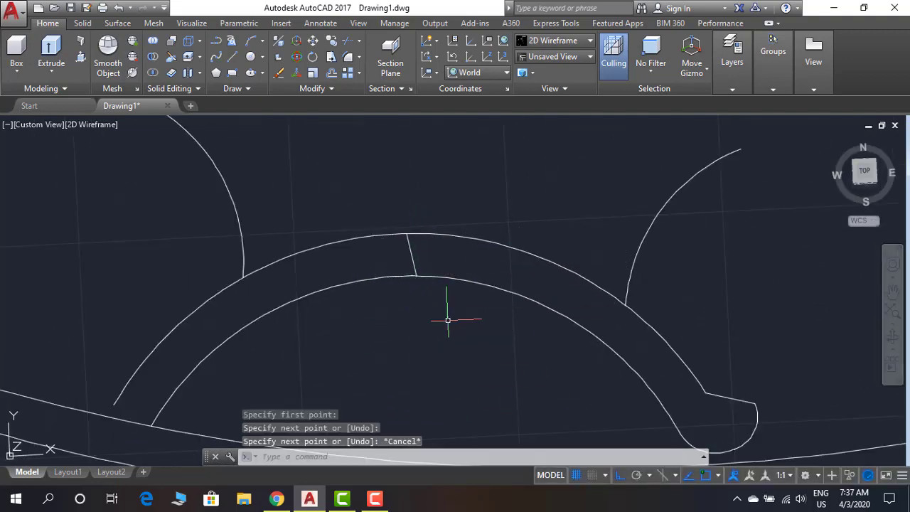
Trim the arch lines immediately left of the dividing line, leaving the outer piece below the left curved arc.
type("tr")
key("Return")
key("Return")
left_click(353, 276)
left_click(347, 233)
left_click(334, 260)
key("Escape")
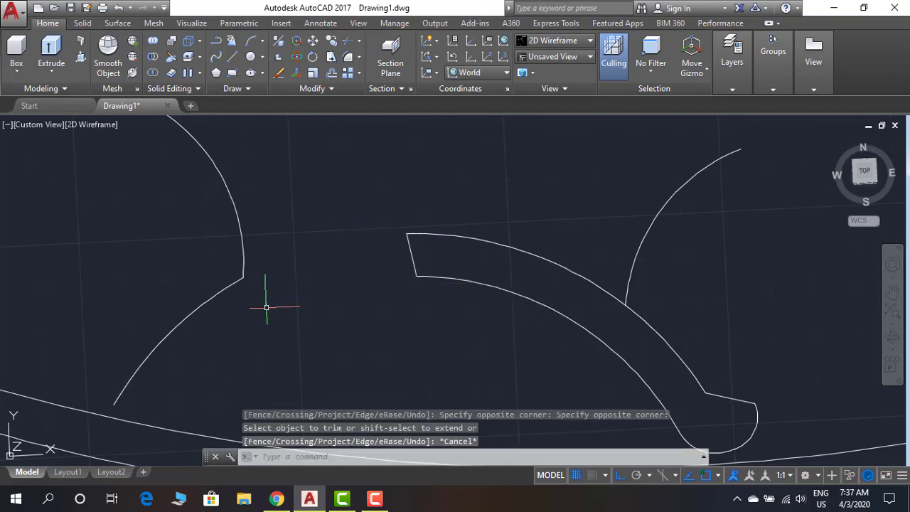
Try to mirror the arch's right half and rounded end about a free slanted line through the dividing line's lower end, and undo it.
type("mi")
key("Return")
left_click(395, 219)
left_click(433, 284)
left_click(780, 345)
left_click(629, 382)
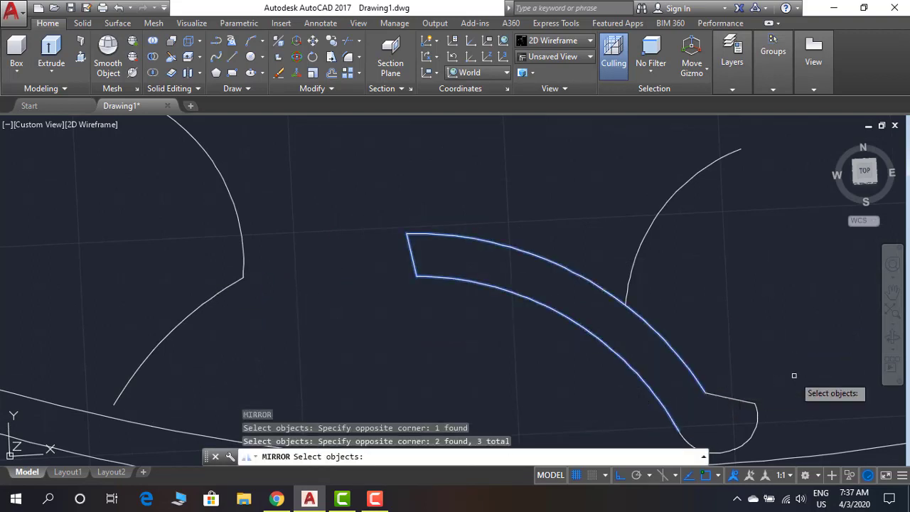
left_click(794, 376)
left_click(687, 448)
key("Return")
left_click(416, 276)
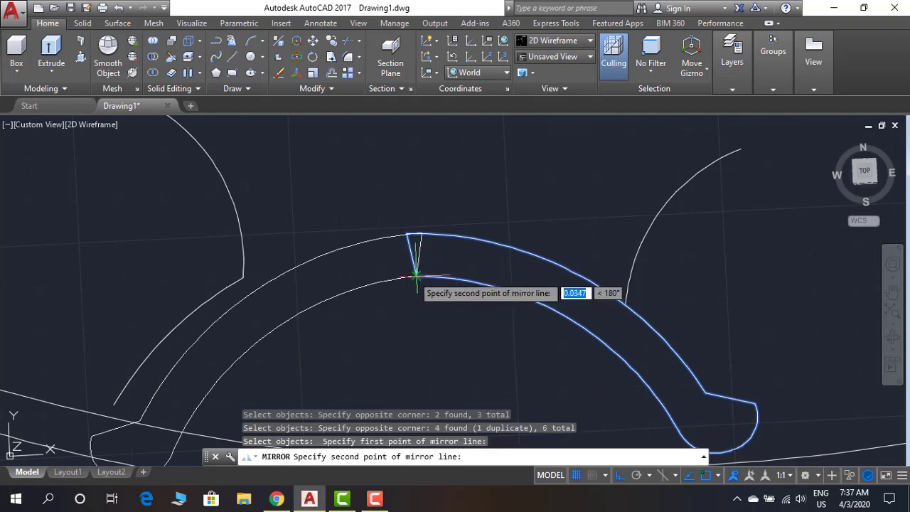
left_click(620, 475)
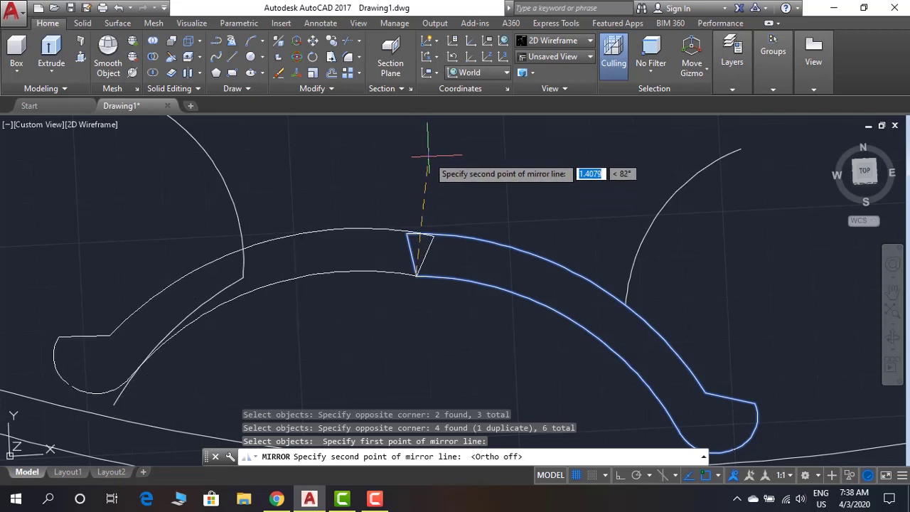
left_click(428, 193)
key("Return")
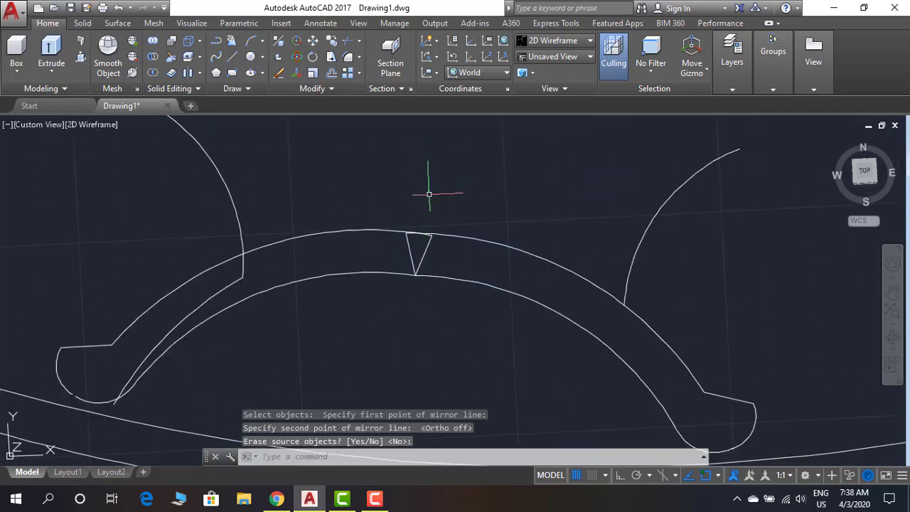
key("ctrl+z")
key("ctrl+z")
Mirror the arch's right half with its rounded end about a vertical line through the dividing line's lower end, keeping the original.
type("mi")
key("Return")
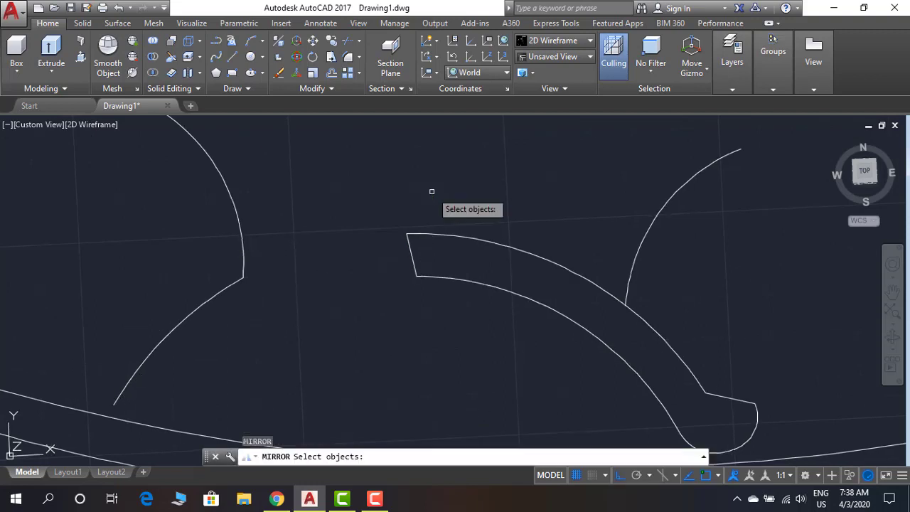
left_click(346, 201)
left_click(771, 449)
key("Return")
left_click(416, 275)
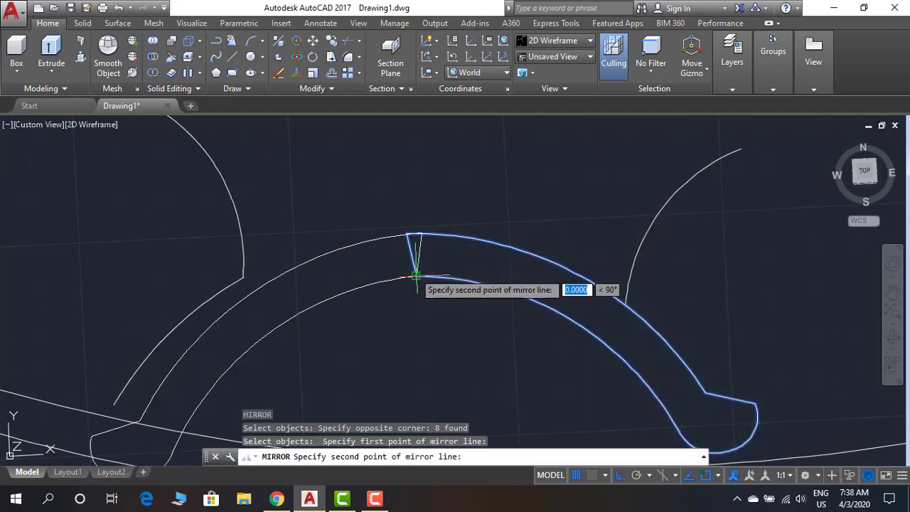
left_click(474, 193)
scroll(427, 227, "up", 5)
key("Return")
Trim the overlapping ends of the two outer arch halves at the crown.
type("tr")
key("Return")
key("Return")
scroll(390, 209, "up", 2)
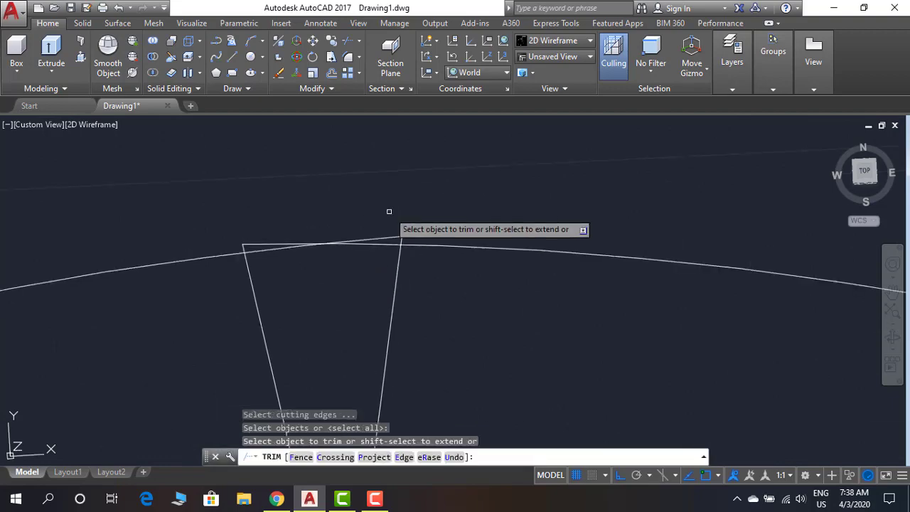
scroll(270, 246, "down", 5)
scroll(278, 305, "up", 3)
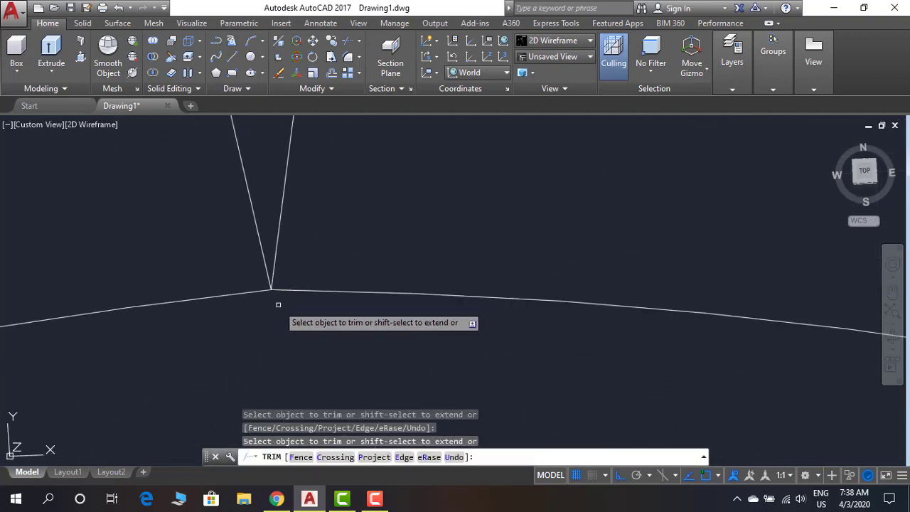
scroll(372, 307, "down", 4)
key("Escape")
Erase the two dividing lines inside the arch band at the crown.
scroll(352, 283, "up", 4)
left_click(354, 279)
left_click(290, 272)
type("e")
scroll(325, 276, "down", 4)
Rotate the arch band with both rounded ends slightly clockwise by eye about a point at its crown.
type("ro")
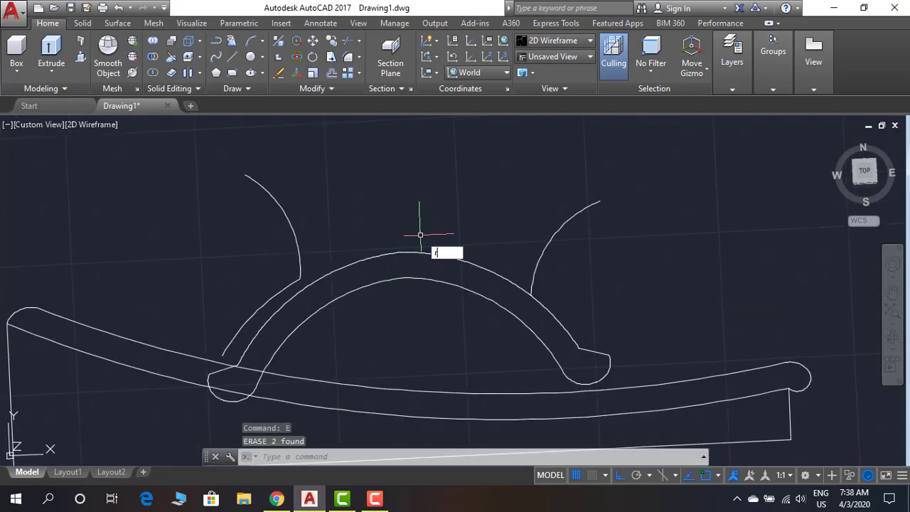
left_click(447, 226)
left_click(388, 316)
left_click(181, 331)
left_click(336, 422)
left_click(479, 321)
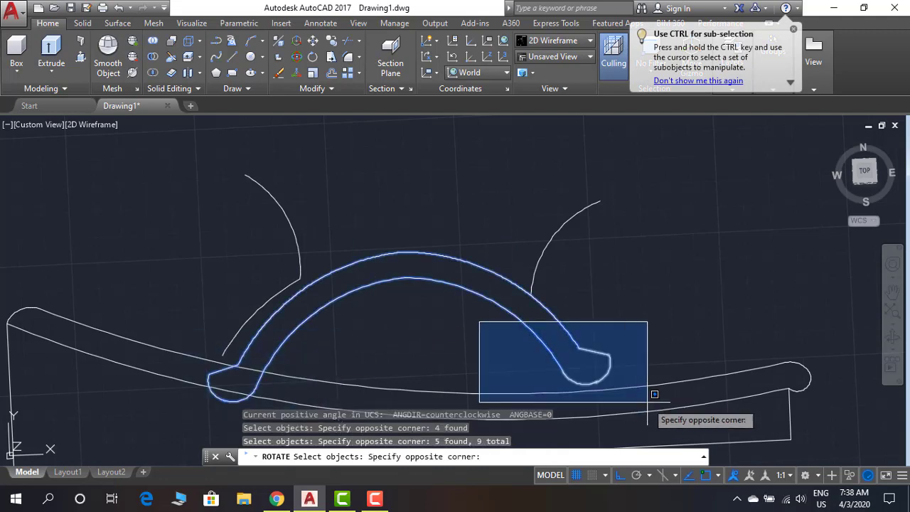
left_click(649, 402)
key("Return")
left_click(402, 252)
scroll(595, 296, "down", 4)
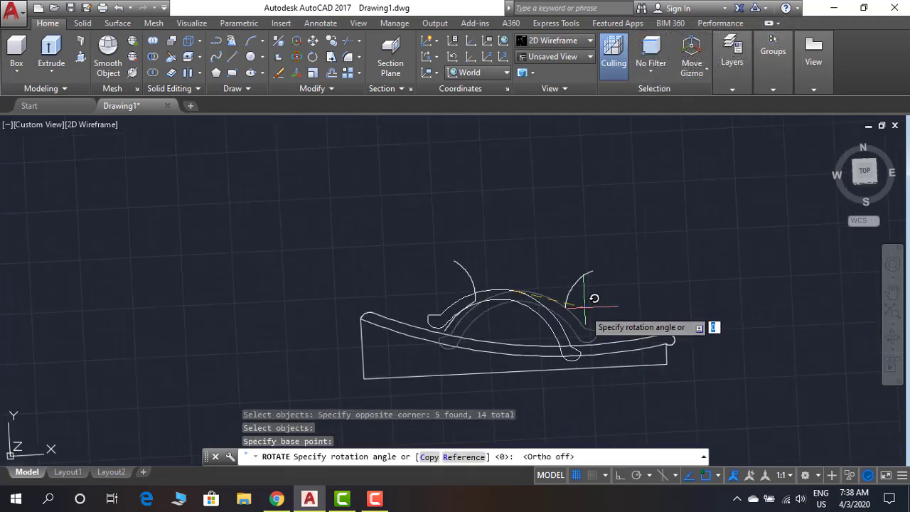
left_click(741, 304)
key("Return")
key("Escape")
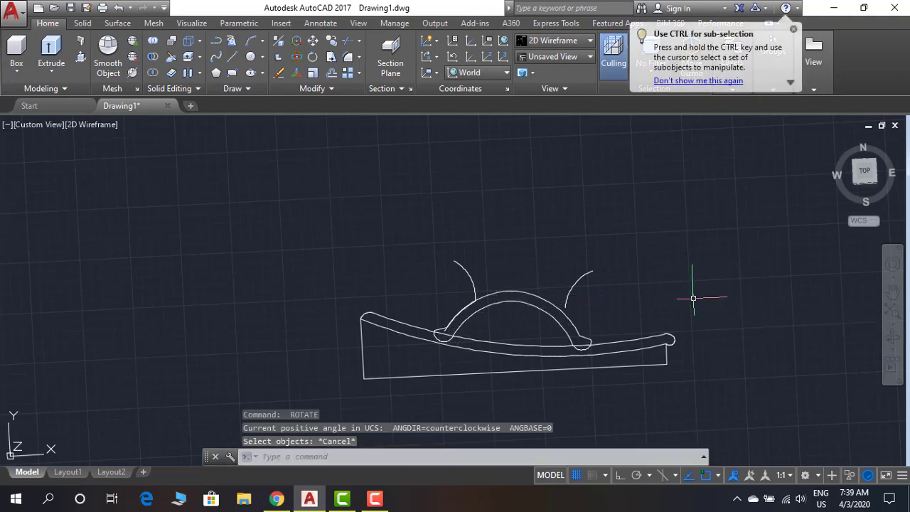
Move the whole arch band slightly up and to the right so its rounded feet rest on the rocker band.
type("m")
key("Return")
left_click(522, 274)
left_click(512, 309)
left_click(401, 293)
left_click(606, 396)
key("Return")
left_click(622, 303)
left_click(629, 294)
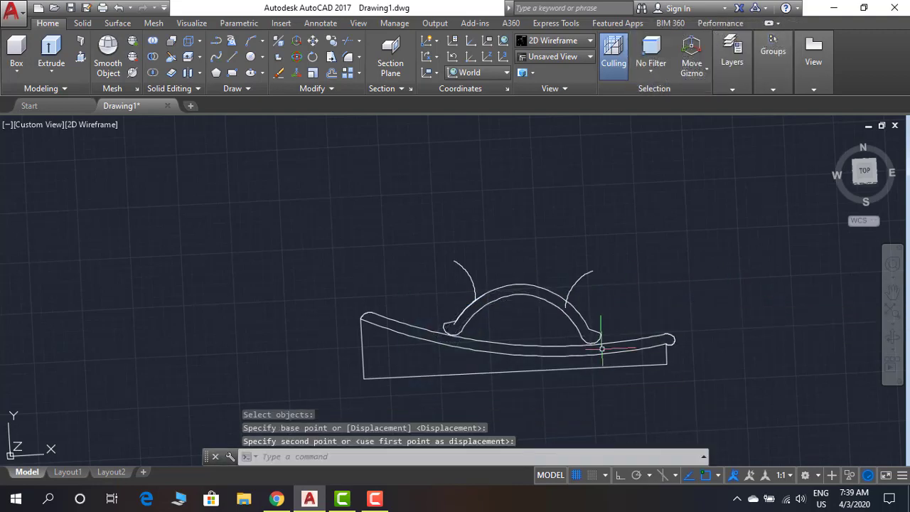
scroll(599, 345, "up", 6)
middle_click_drag(611, 282, 658, 283)
key("Return")
scroll(658, 283, "down", 2)
key("Escape")
Join the arch's left end segment and the two halves of its inner curve.
type("jo")
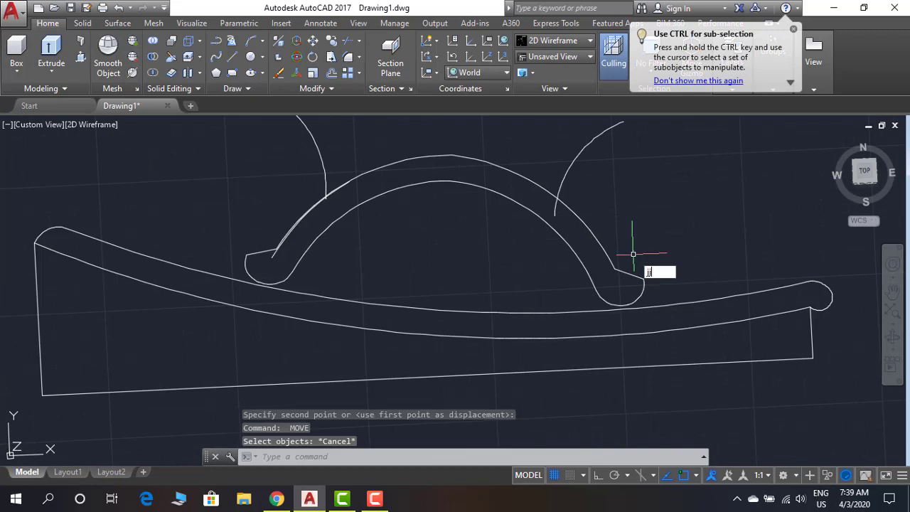
key("Return")
left_click(217, 145)
left_click(523, 312)
left_click(252, 252)
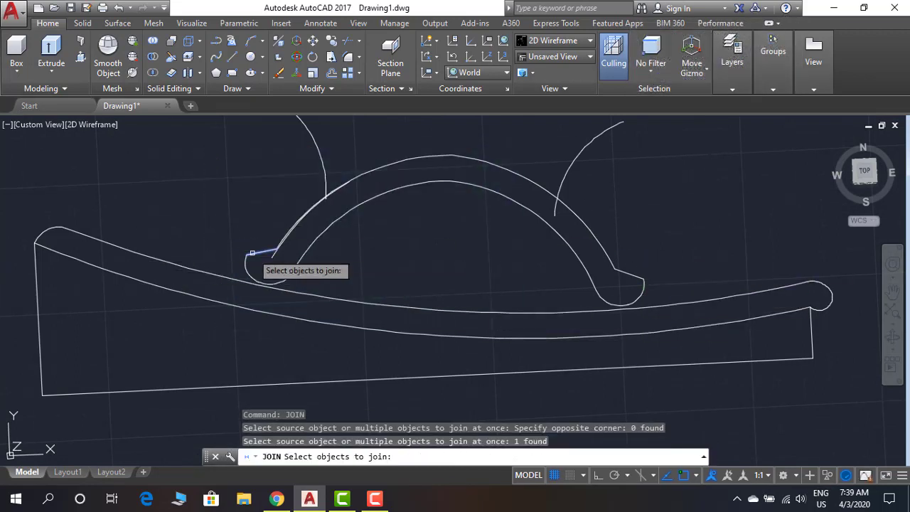
left_click(396, 187)
left_click(494, 187)
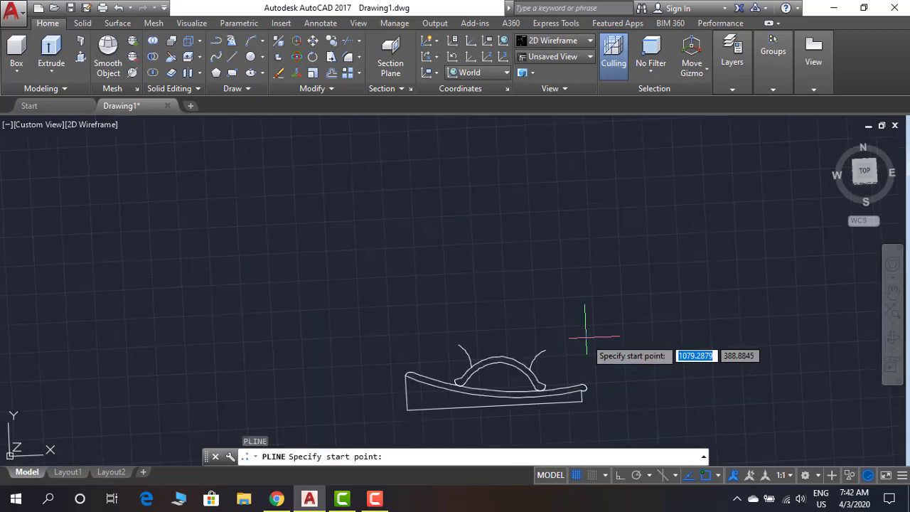
Start an arc polyline for the seat at a free point right of the arch, curving to the right support's upper end.
left_click(586, 331)
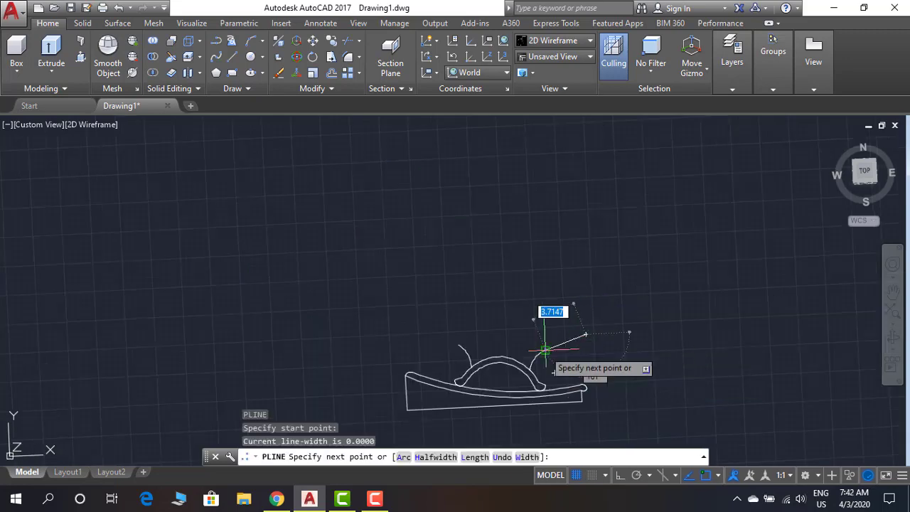
type("a")
key("Return")
type("d")
key("Return")
left_click(500, 358)
scroll(546, 340, "up", 4)
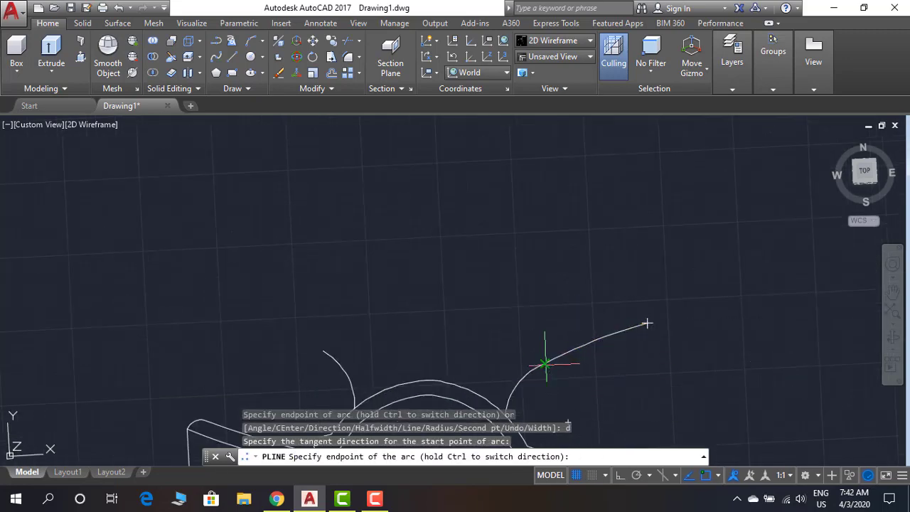
left_click(544, 364)
Continue the seat polyline through the left support's upper end and up along the backrest, ending in a small hooked arc.
left_click(324, 351)
left_click(260, 282)
middle_click_drag(136, 173, 258, 219)
left_click(248, 209)
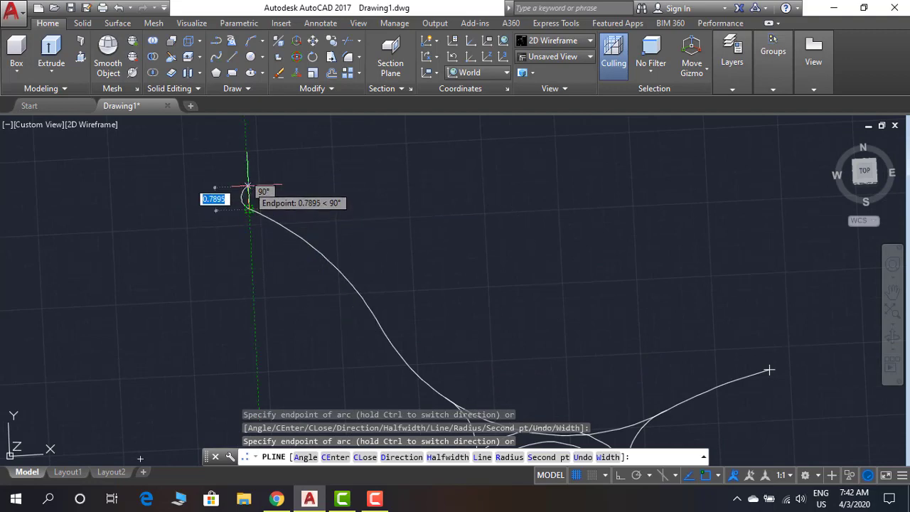
key("Escape")
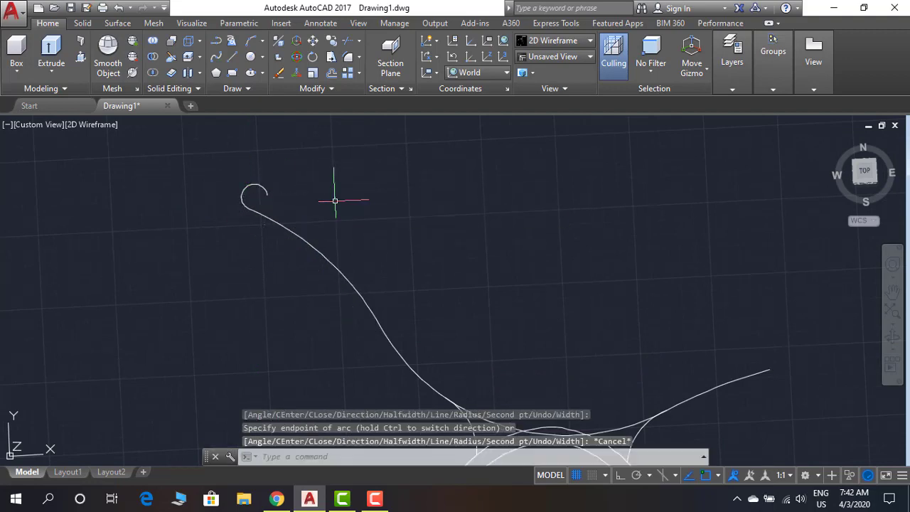
middle_click_drag(332, 182, 118, 148)
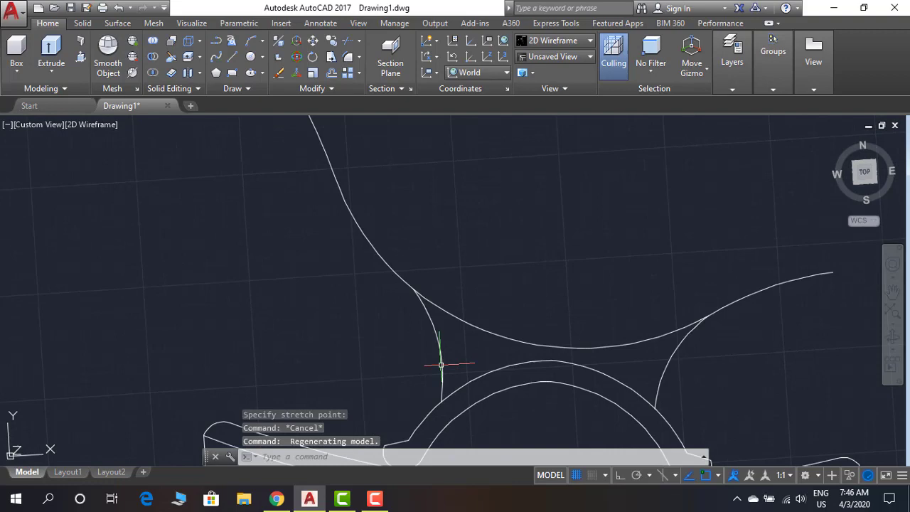
left_click(441, 364)
left_click(438, 343)
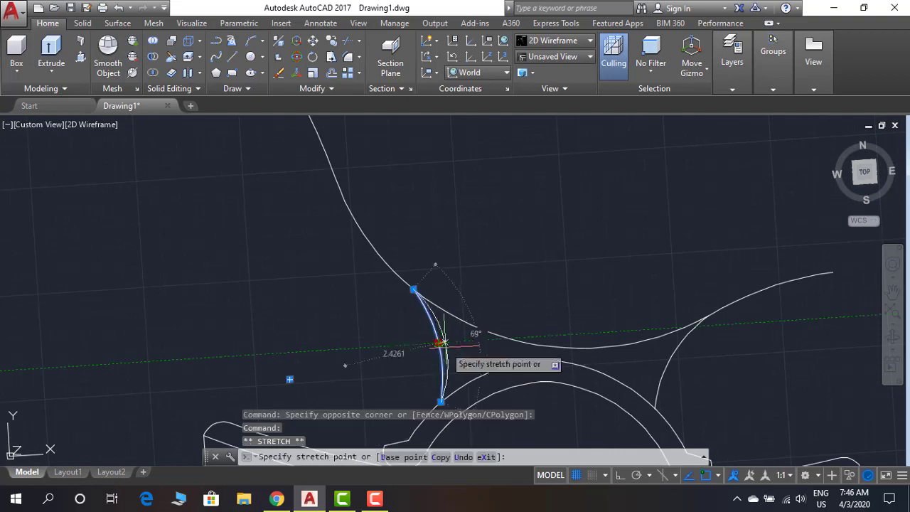
key("Escape")
Stretch the seat curve and left support so the curve's vertex and the support's upper end meet at one point.
scroll(431, 282, "up", 4)
left_click_drag(439, 313, 427, 327)
left_click(389, 300)
left_click(428, 329)
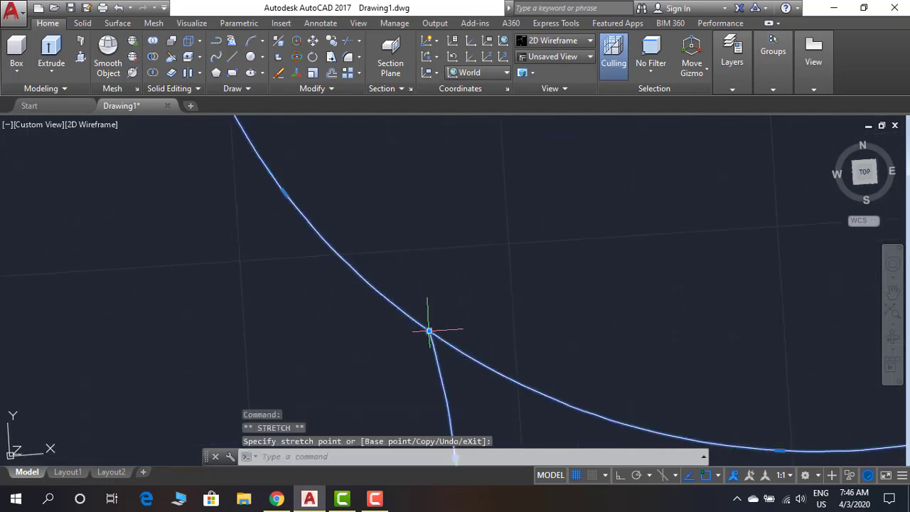
key("Escape")
Stretch the left support's midpoint slightly toward the arch's centre to increase its curvature.
middle_click_drag(429, 398, 427, 319)
scroll(426, 320, "down", 2)
left_click_drag(456, 341, 434, 352)
left_click(446, 359)
left_click(457, 356)
key("Escape")
Stretch the shared junction of the seat curve and right support slightly down and to the left.
middle_click_drag(512, 359, 357, 349)
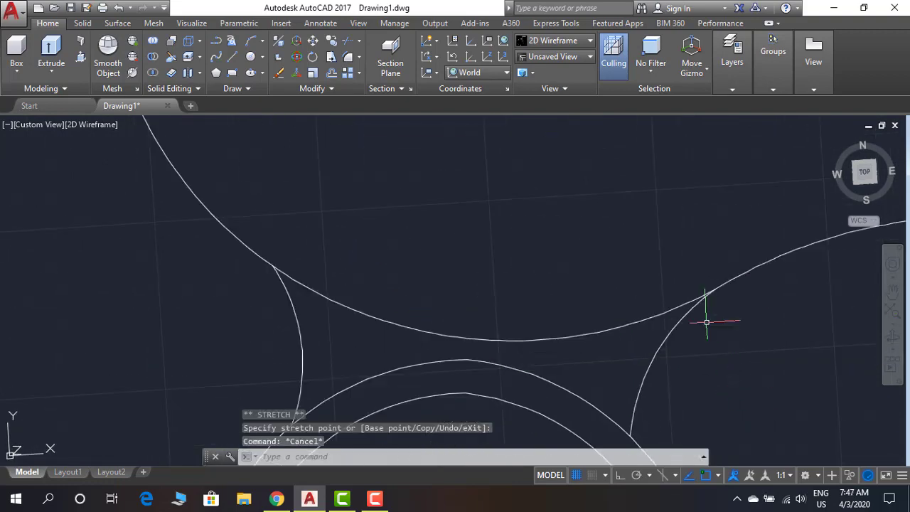
left_click_drag(708, 317, 693, 280)
left_click(714, 288)
scroll(671, 305, "up", 3)
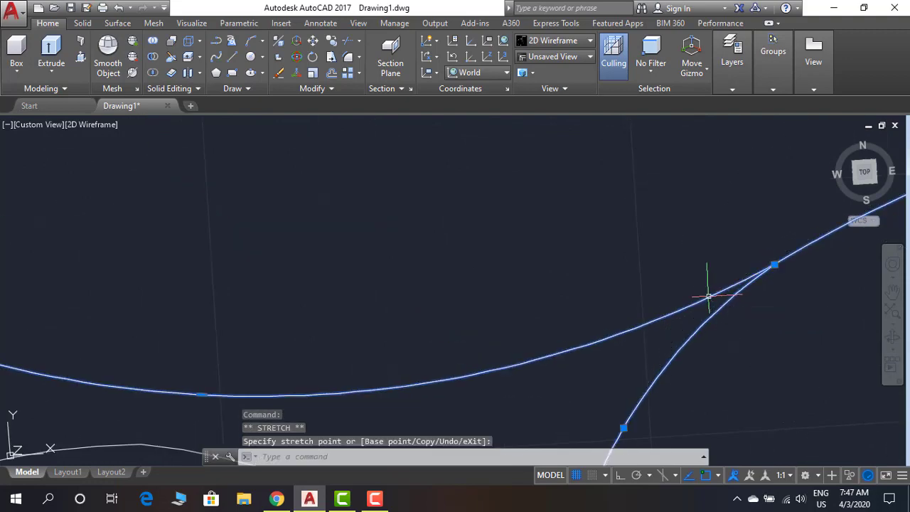
left_click(693, 307)
key("Escape")
scroll(674, 354, "down", 2)
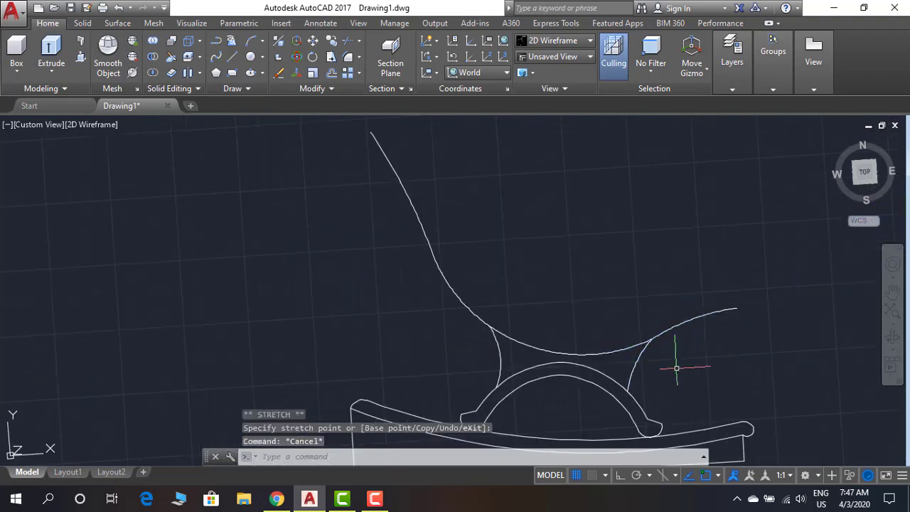
Stretch the right support's lower end down past the arch's outer edge into the band.
scroll(675, 409, "up", 6)
left_click(518, 275)
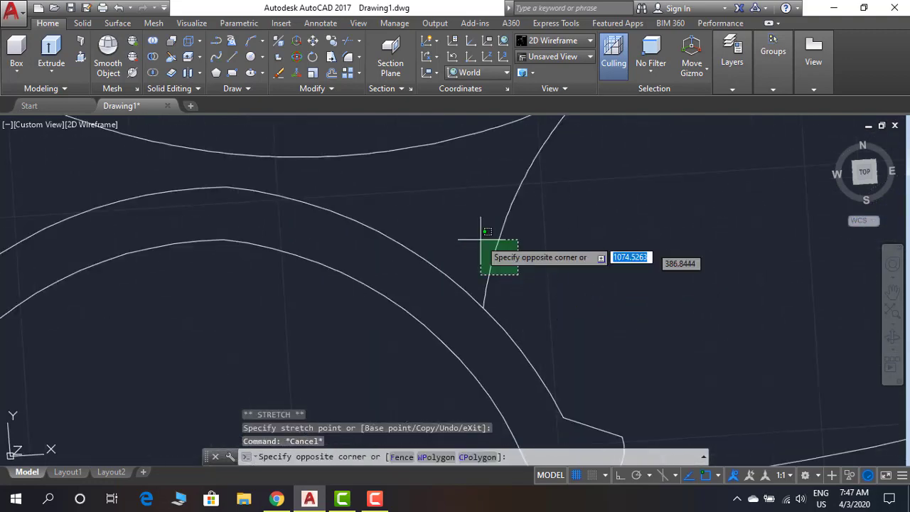
left_click(504, 346)
left_click(483, 308)
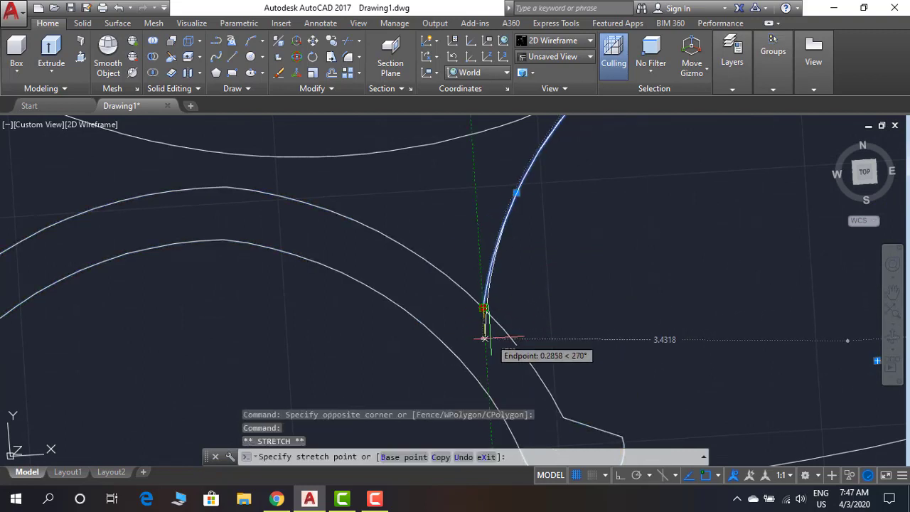
left_click(489, 349)
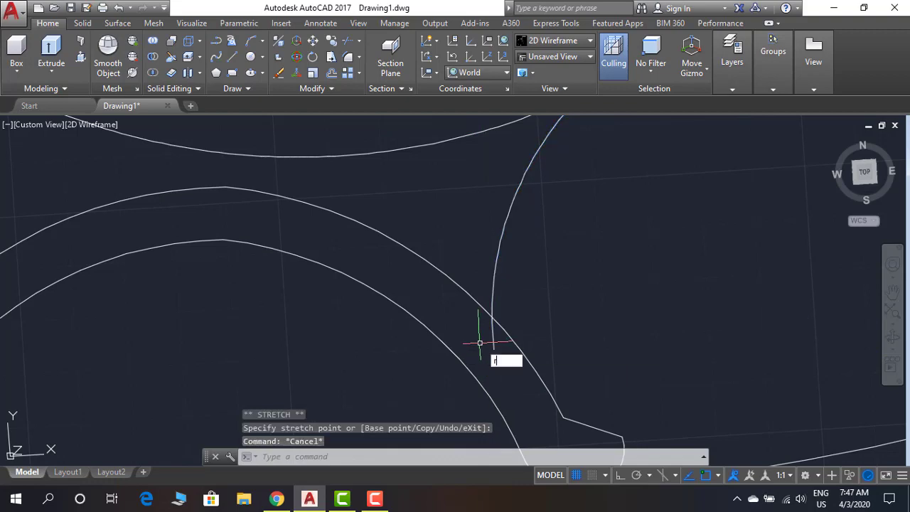
Trim the right support's lower end where it crosses the arch's outer edge.
type("r")
key("Return")
key("Return")
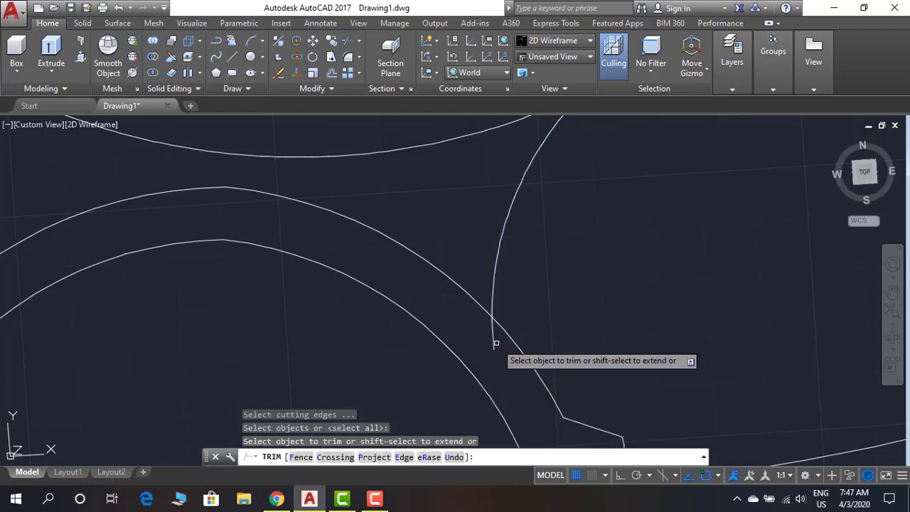
scroll(496, 343, "down", 5)
key("Escape")
scroll(454, 267, "up", 3)
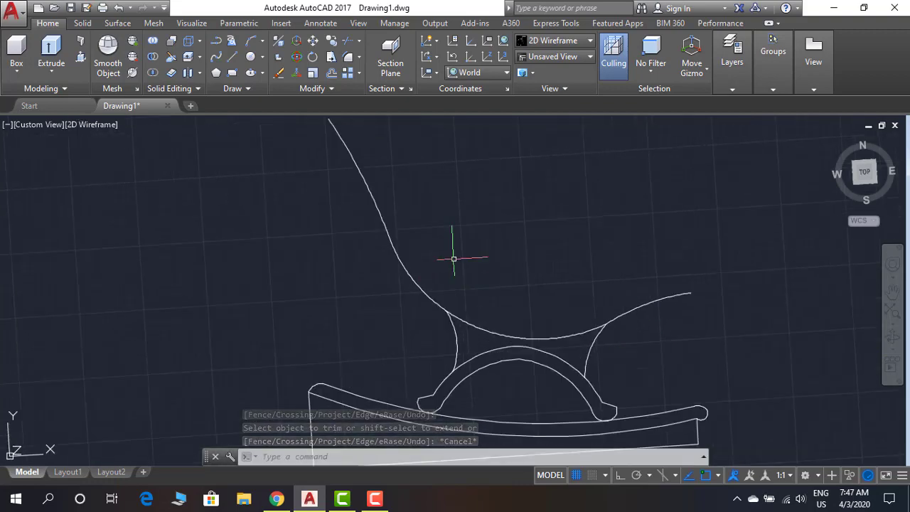
Offset the seat and backrest curve 0.5 toward its upper side.
type("o")
key("Return")
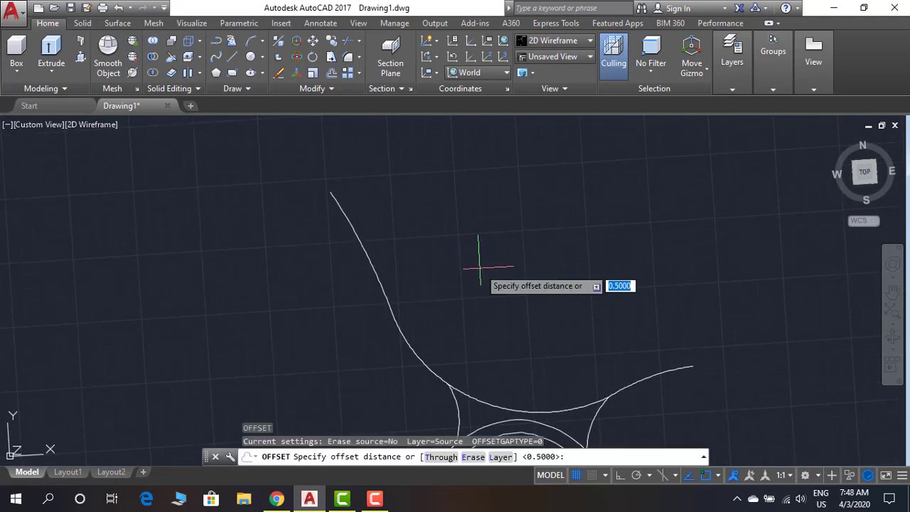
key("Return")
left_click(389, 302)
left_click(579, 305)
middle_click_drag(552, 332, 498, 293)
key("Escape")
scroll(595, 439, "up", 3)
Offset both curved supports 0.5 inward toward each other.
key("Return")
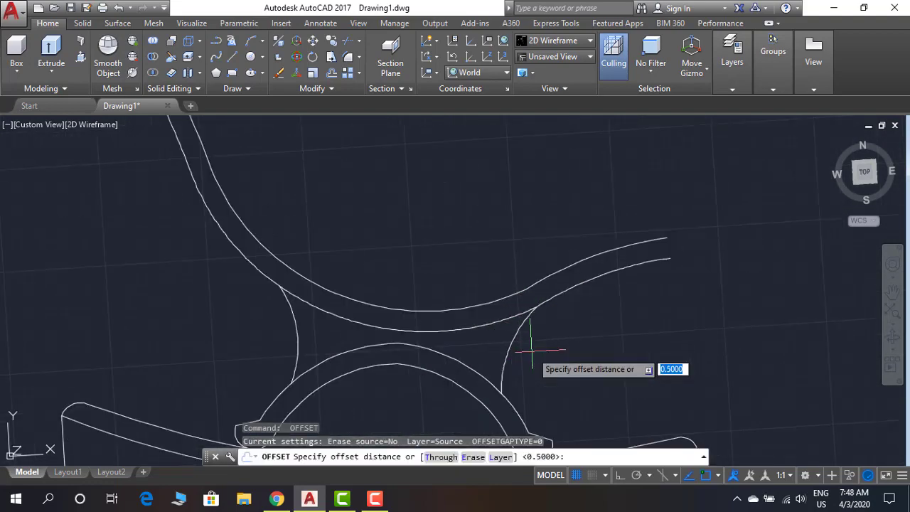
key("Return")
left_click(499, 333)
left_click(298, 324)
key("Escape")
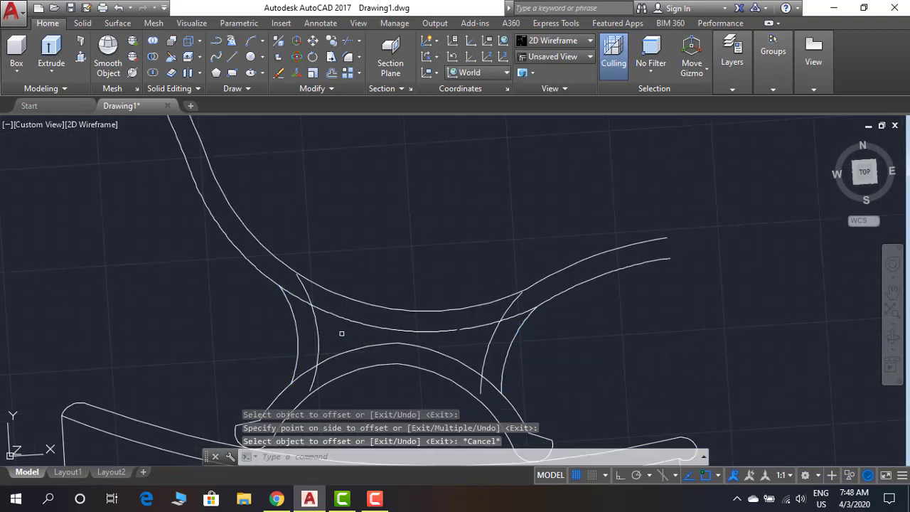
Trim the overlapping seat, support and arch lines at the support junctions to form one continuous frame.
type("tr")
key("Return")
key("Return")
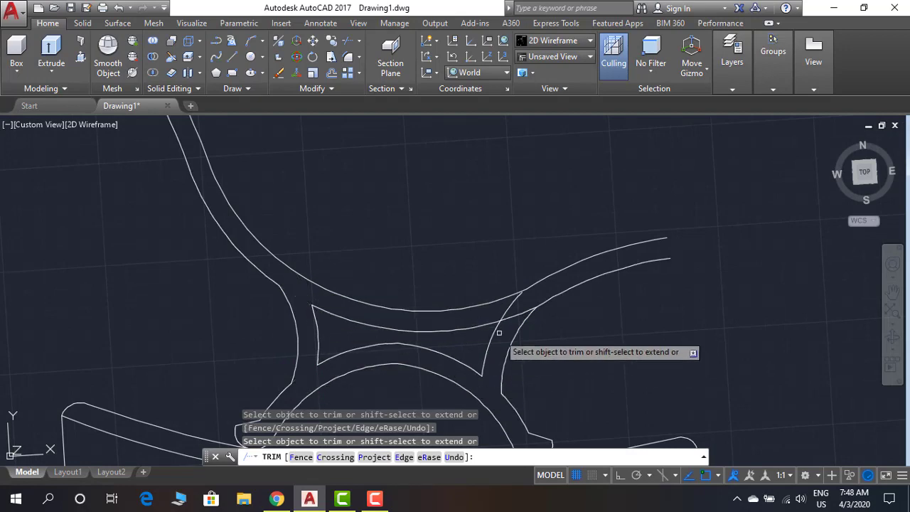
Trim the overlaps where the arch's rounded feet cross the rocker band's upper edge.
scroll(595, 337, "down", 4)
scroll(571, 346, "up", 8)
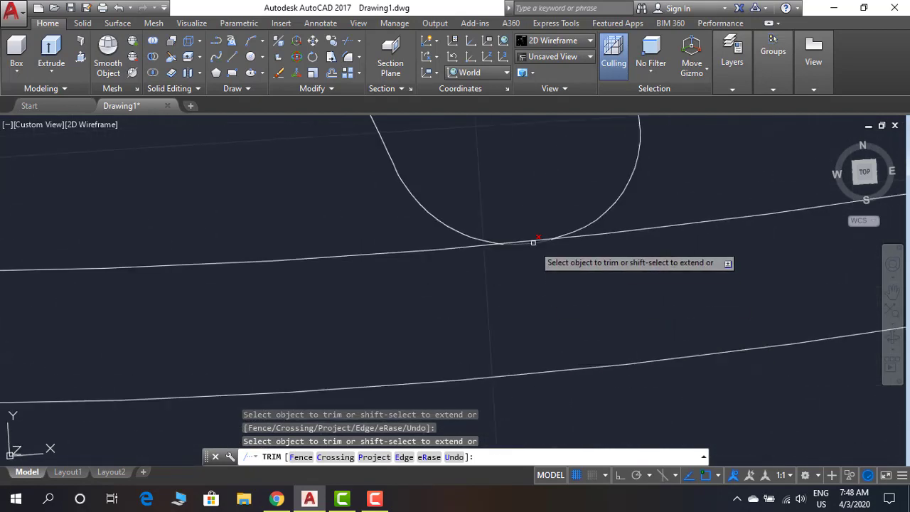
scroll(528, 251, "down", 4)
scroll(295, 240, "up", 4)
scroll(414, 317, "down", 5)
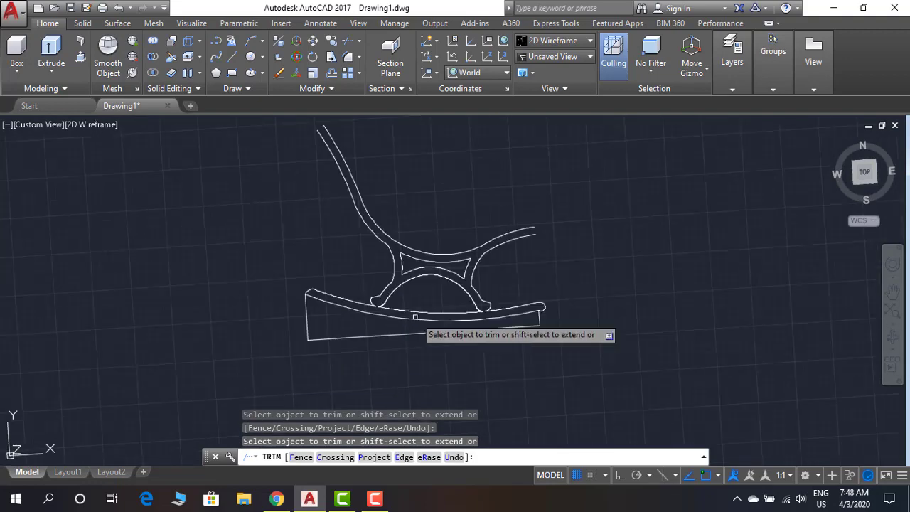
scroll(498, 315, "up", 6)
key("Escape")
Close the seat's front end with a rounded arc polyline from the lower curve's end to the upper curve's end.
type("pl")
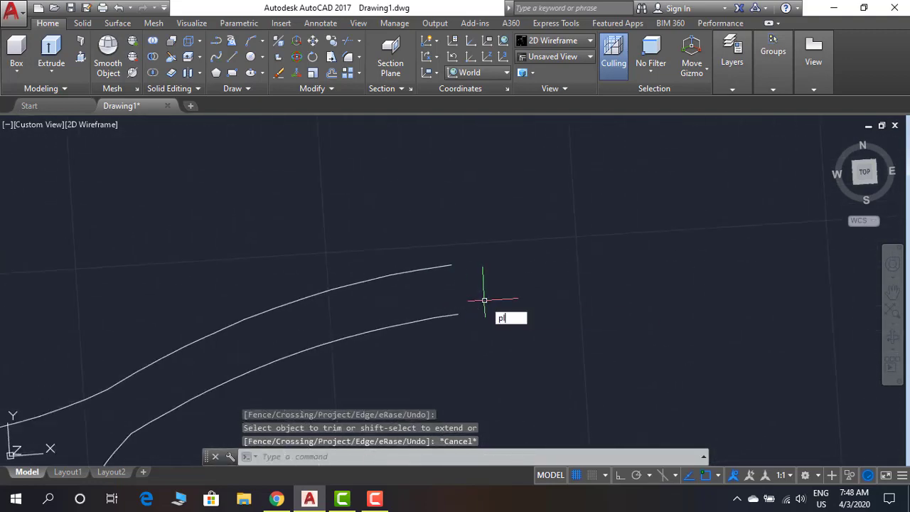
key("Return")
left_click(458, 313)
type("a")
key("Return")
left_click(526, 322)
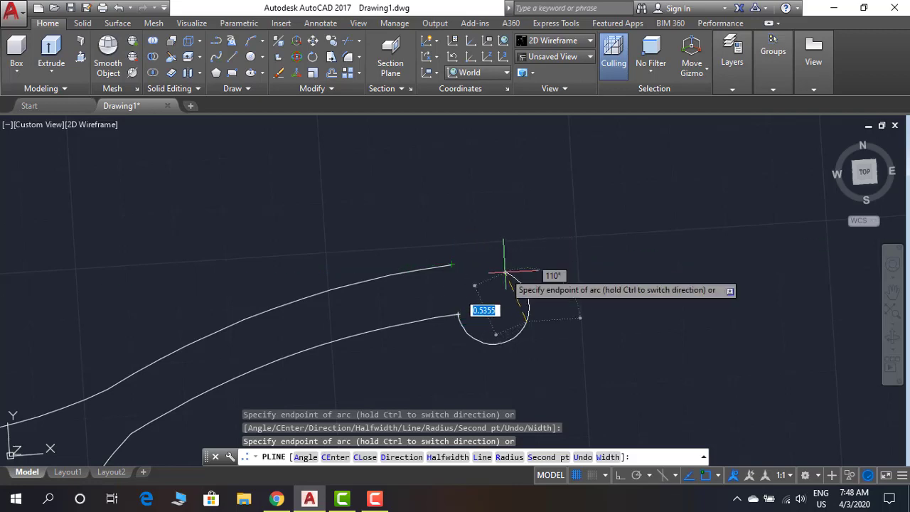
left_click(451, 265)
key("Return")
Close the backrest's top end with a rounded arc polyline from the inner curve's end to the outer curve's end.
scroll(579, 311, "down", 3)
scroll(406, 197, "up", 5)
key("Return")
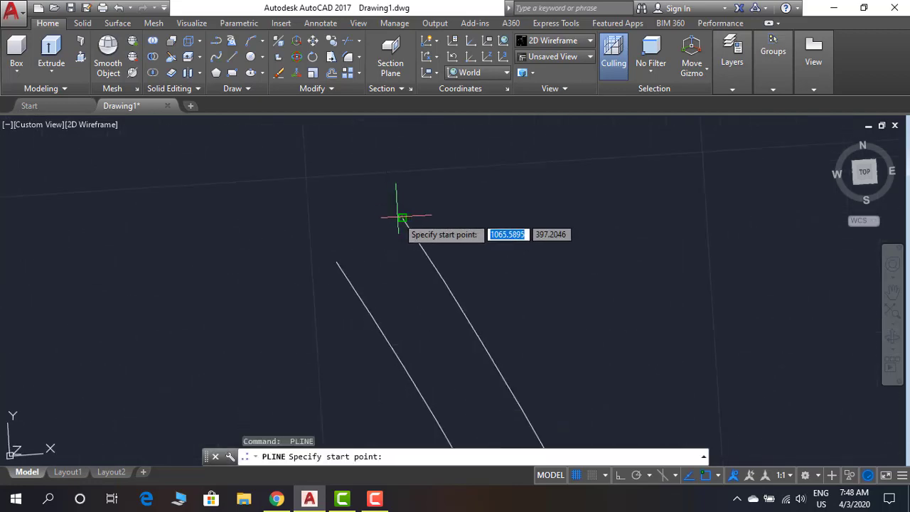
left_click(402, 217)
type("a")
key("Return")
type("d")
key("Return")
left_click(374, 197)
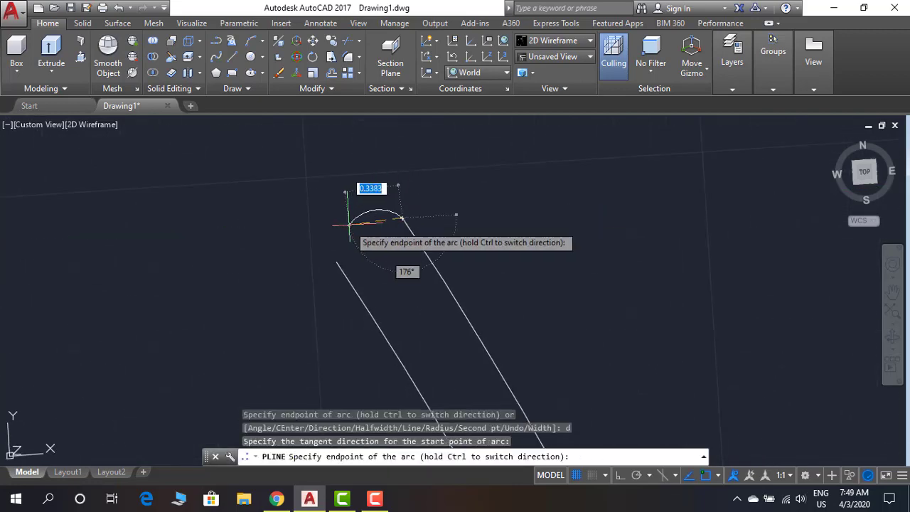
left_click(335, 261)
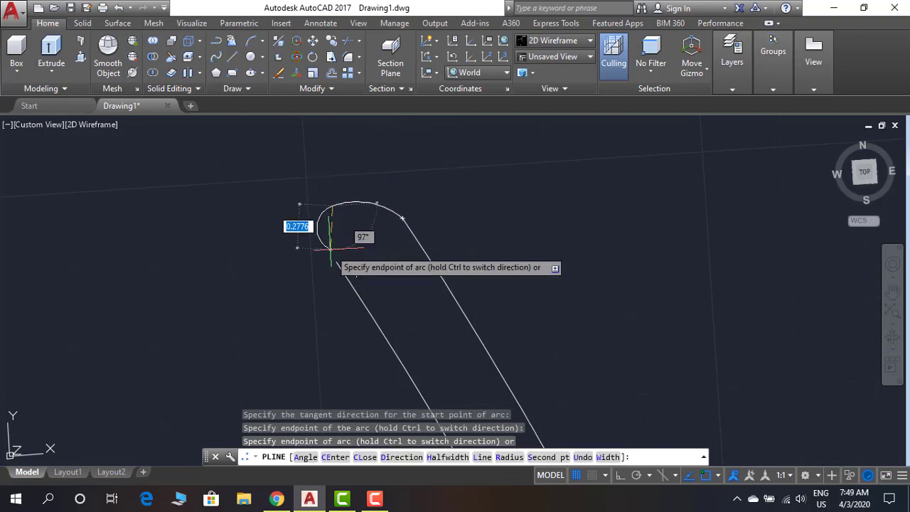
key("Return")
middle_click_drag(355, 225, 347, 218)
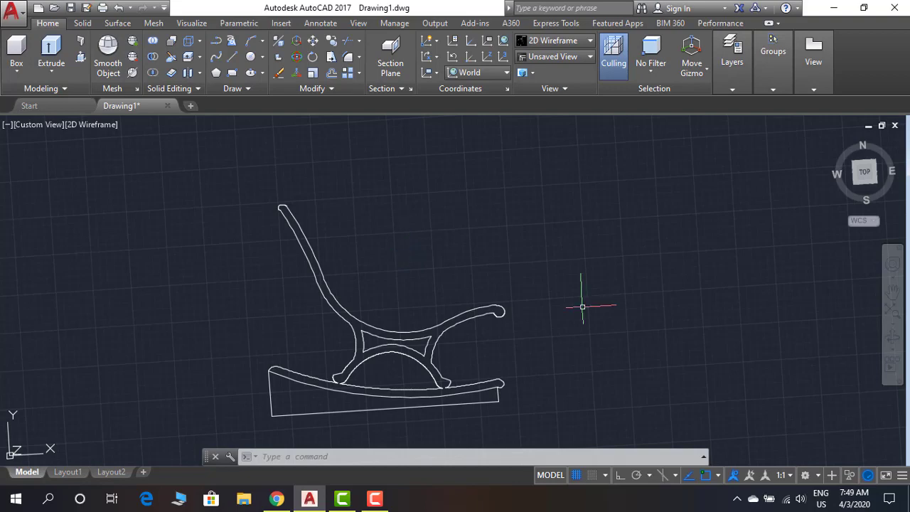
Join the seat, backrest, support and arch lines of the chair frame into polylines.
middle_click(559, 311)
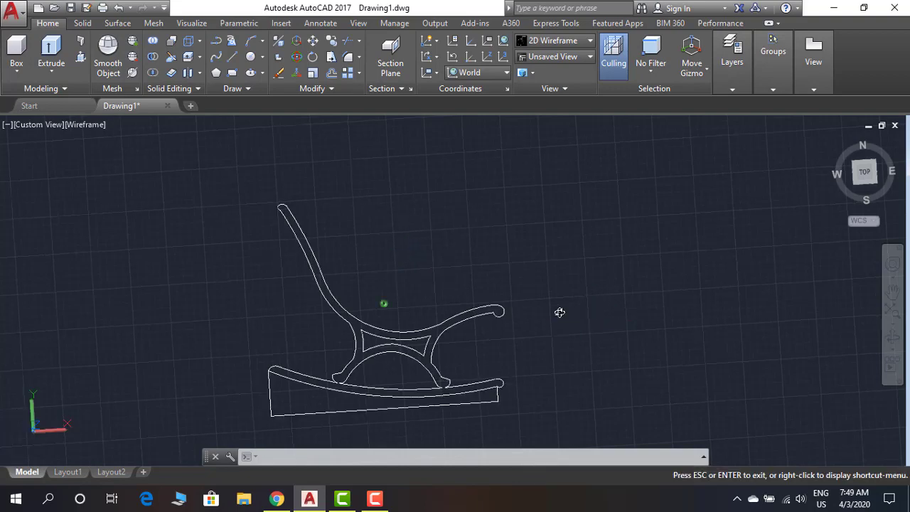
type("join")
key("Return")
left_click(263, 184)
left_click(513, 345)
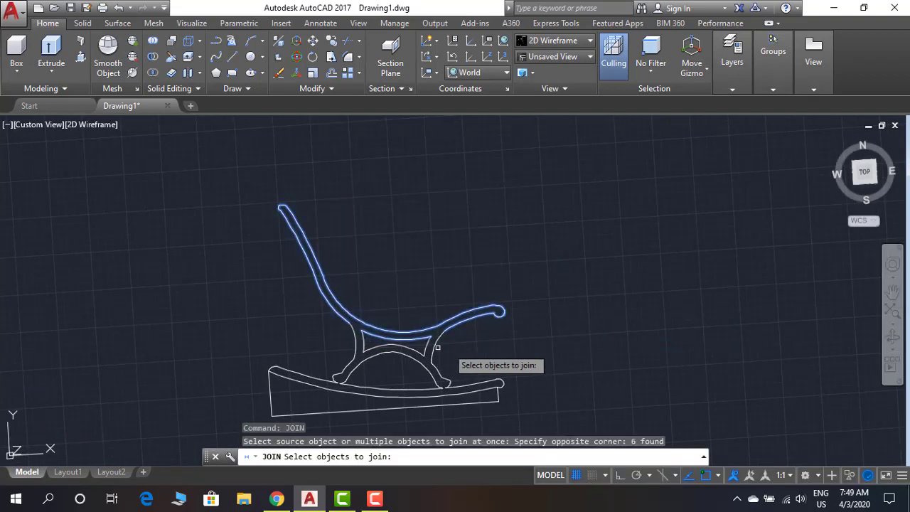
left_click(364, 343)
left_click(355, 346)
left_click(317, 343)
left_click(454, 396)
key("Return")
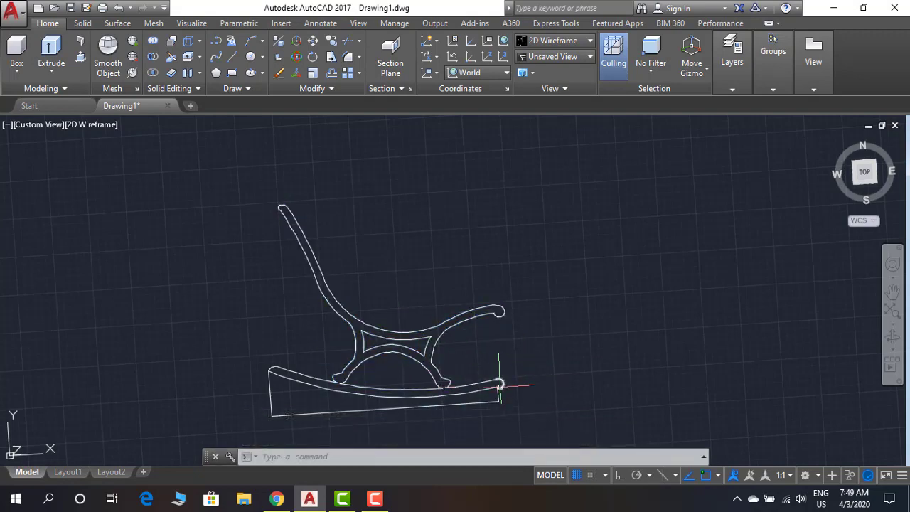
Join the rocker band's curves with the connecting arch-foot segments into one polyline.
scroll(500, 382, "up", 2)
key("Return")
left_click(552, 339)
left_click(474, 361)
left_click(82, 315)
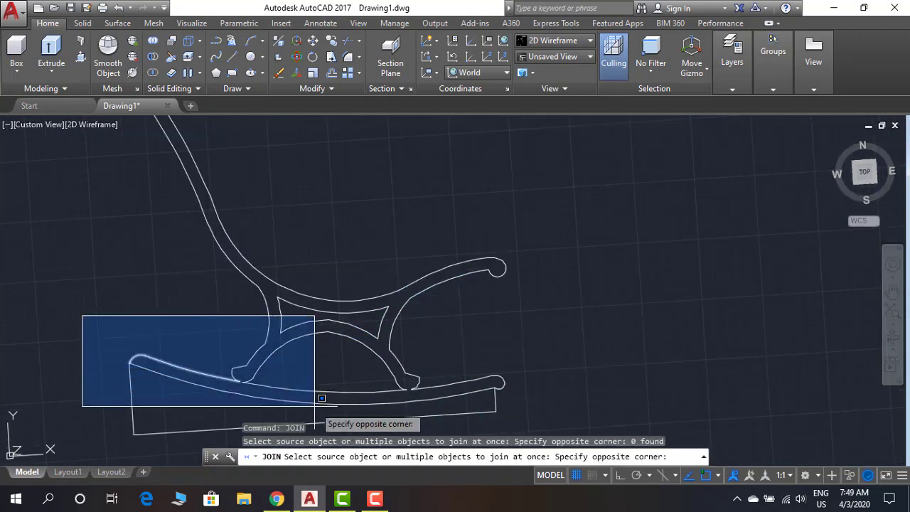
left_click(525, 401)
key("Return")
scroll(419, 384, "up", 2)
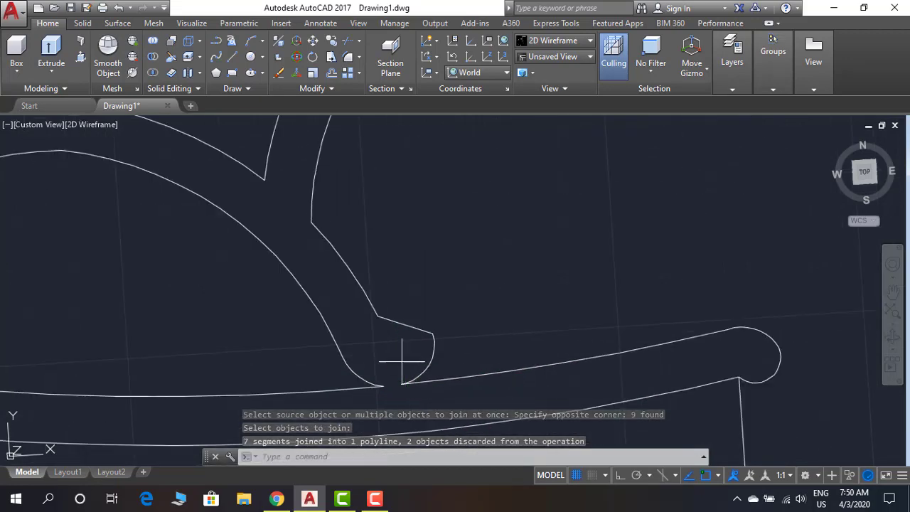
left_click(426, 386)
left_click(518, 350)
Copy the chair profile without the construction lines under the rocker to a spot horizontally beside the original.
type("co")
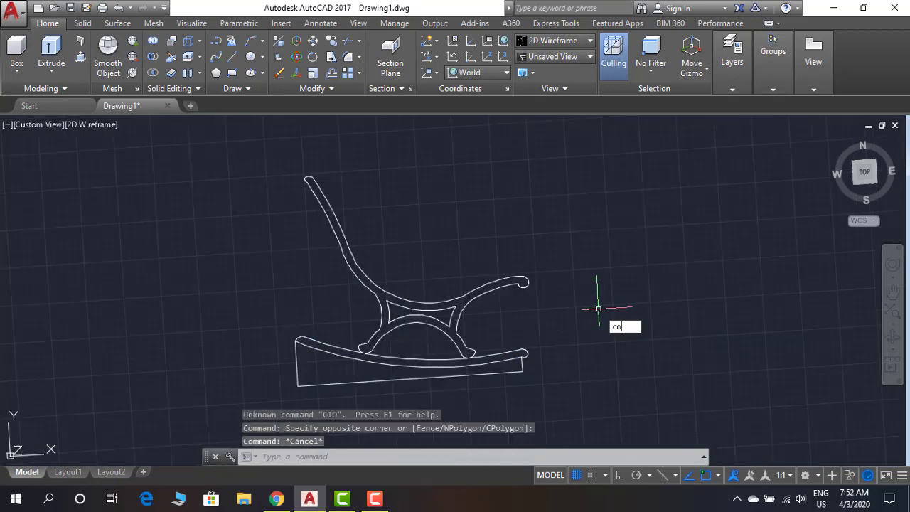
key("Return")
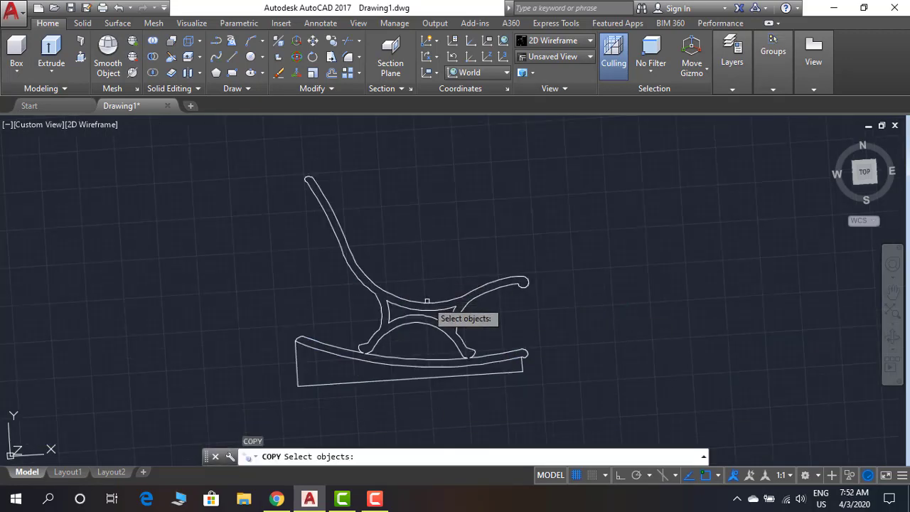
left_click(240, 172)
left_click(569, 320)
left_click(465, 311)
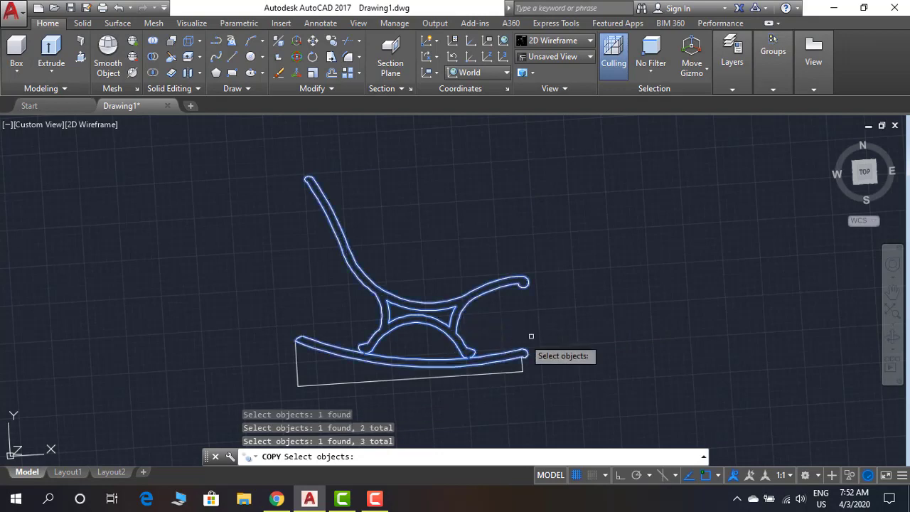
key("Return")
left_click(550, 384)
middle_click_drag(787, 382, 597, 367)
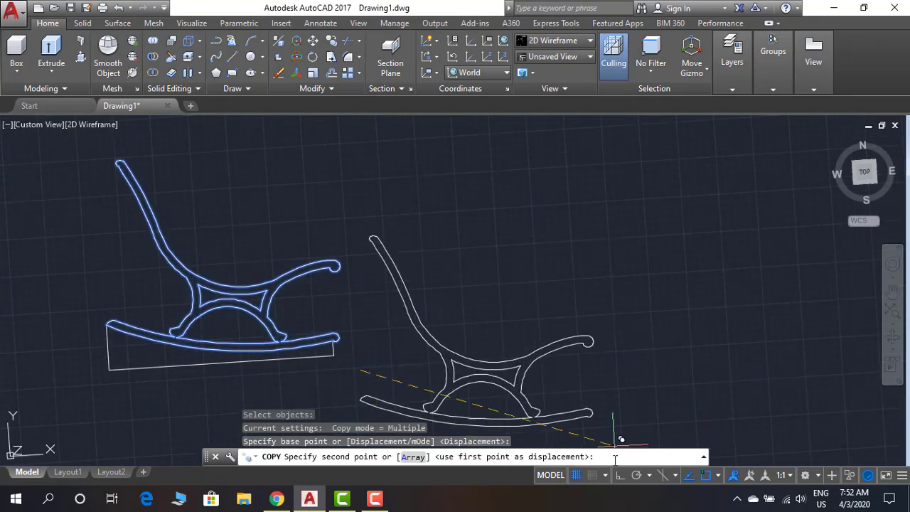
left_click(700, 361)
key("Escape")
scroll(574, 362, "down", 3)
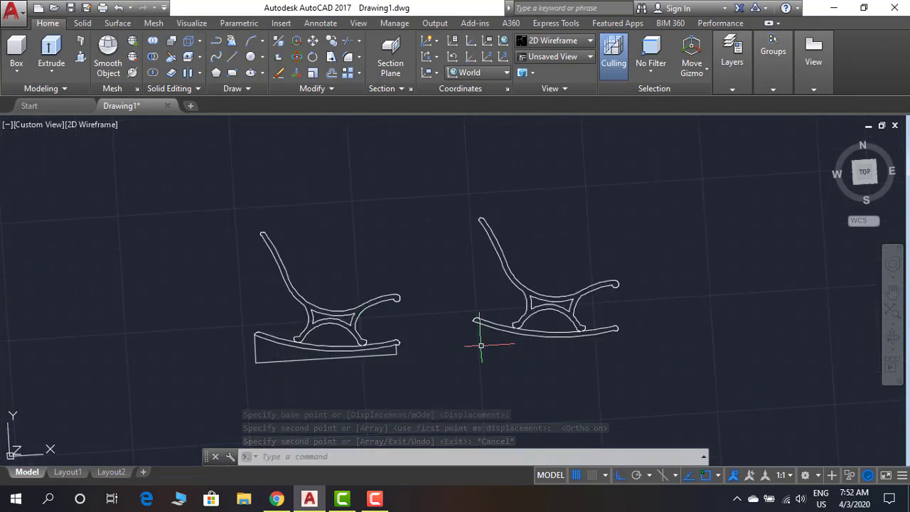
Draw an armrest as an arc polyline from the backrest, curving forward and curling into a scroll above the seat's front.
scroll(301, 287, "up", 4)
type("pl")
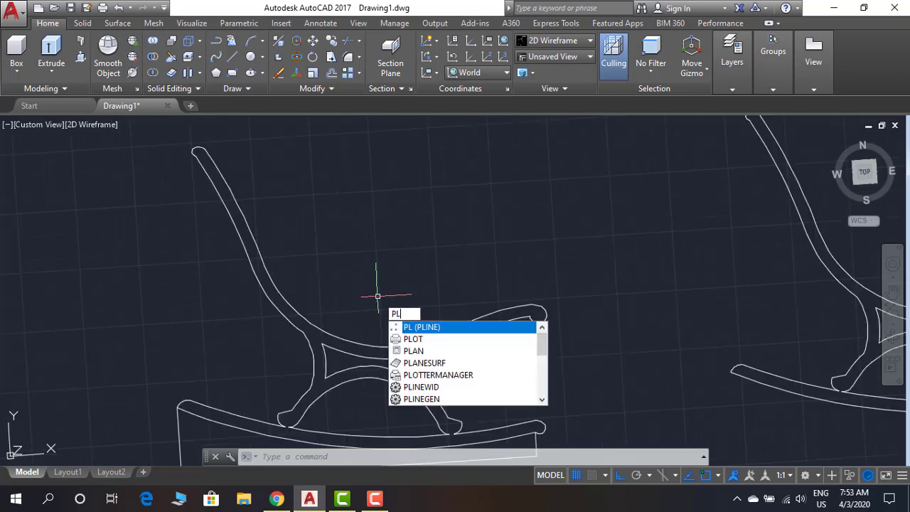
key("Return")
left_click(234, 261)
type("a")
key("Return")
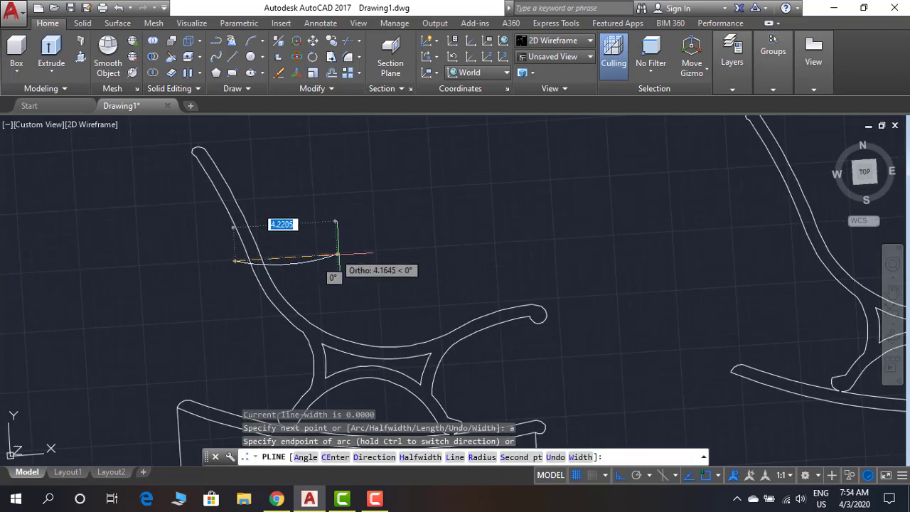
left_click(349, 253)
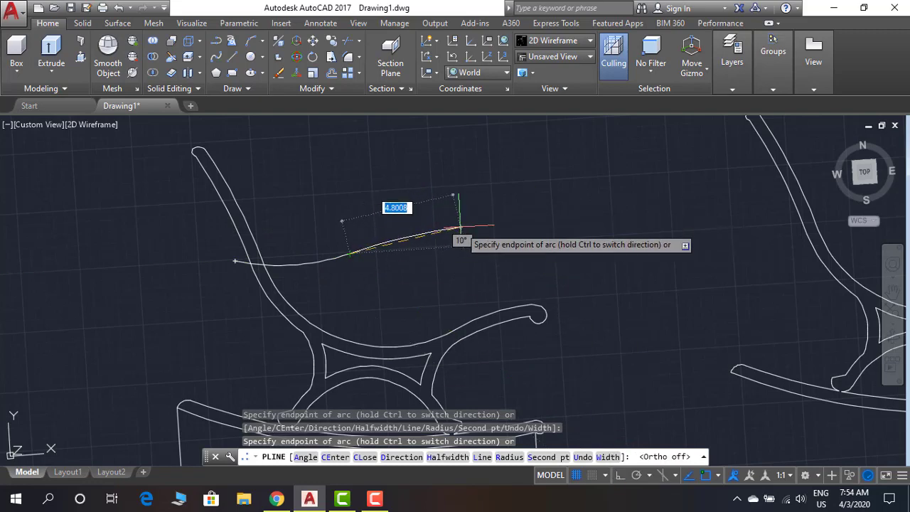
left_click(486, 312)
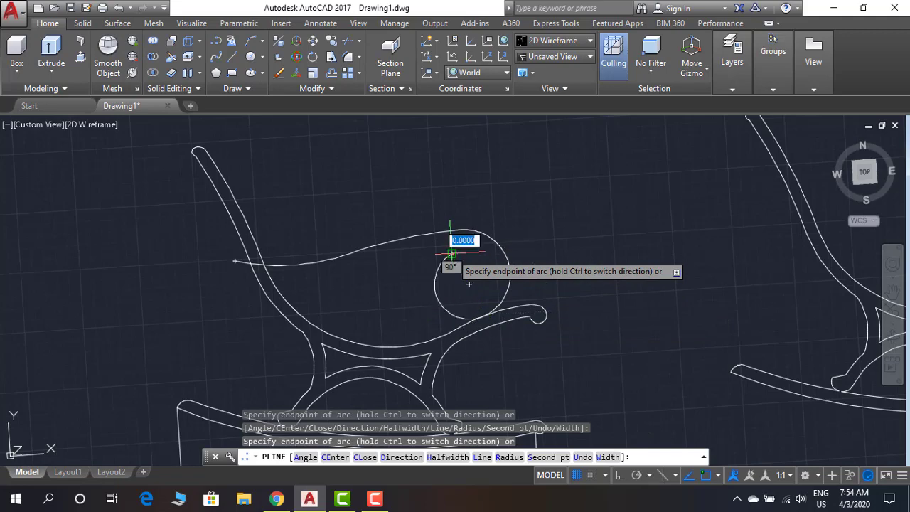
left_click(450, 253)
key("Return")
Offset the armrest curve 0.5 toward the inside of the scroll.
type("o")
key("Return")
type(".5")
key("Return")
left_click(509, 260)
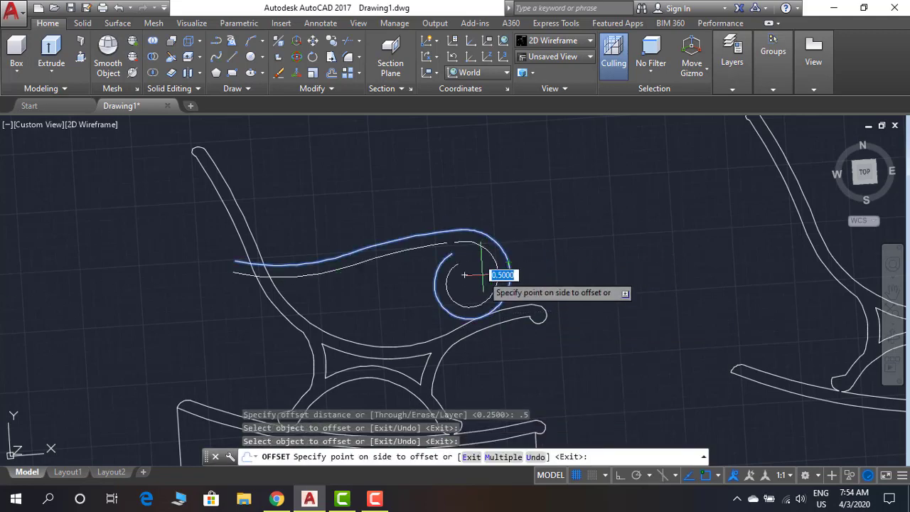
left_click(464, 275)
Stretch the inner armrest curve's vertices above the scroll to close the gap in the curve.
scroll(464, 275, "up", 4)
key("Escape")
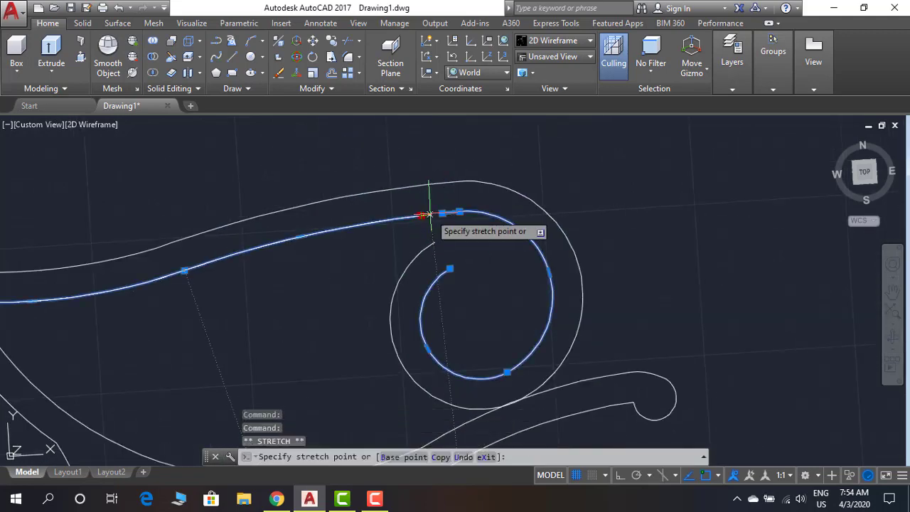
key("Escape")
scroll(451, 240, "down", 2)
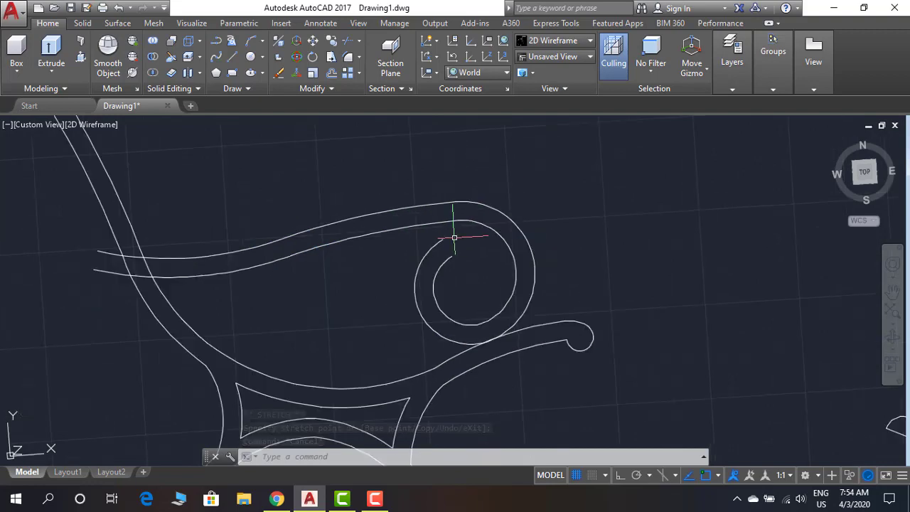
scroll(474, 260, "up", 2)
type("f")
key("Return")
key("Escape")
Close the armrest scroll's inner end with a rounded arc polyline between the two curve ends.
type("PL")
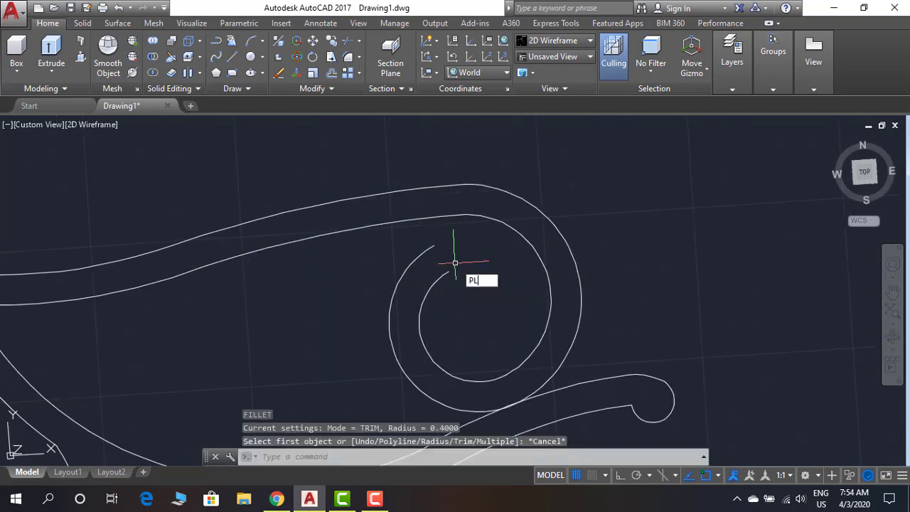
key("Return")
left_click(456, 264)
type("a")
key("Return")
left_click(433, 245)
scroll(493, 299, "down", 2)
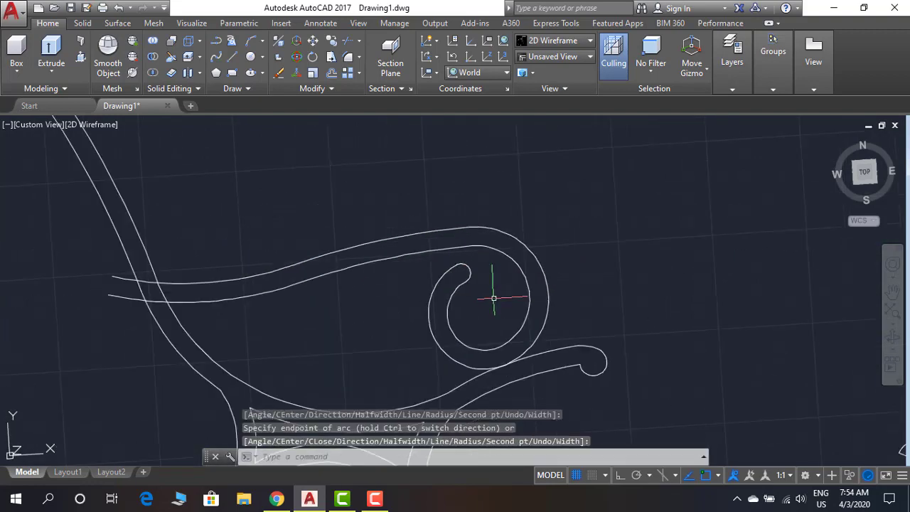
Trim the armrest and backrest lines where they overlap so the armrest opens into the backrest band.
middle_click_drag(332, 314, 465, 314)
type("tr")
key("Return")
key("Return")
left_click(263, 296)
left_click(258, 282)
left_click(257, 282)
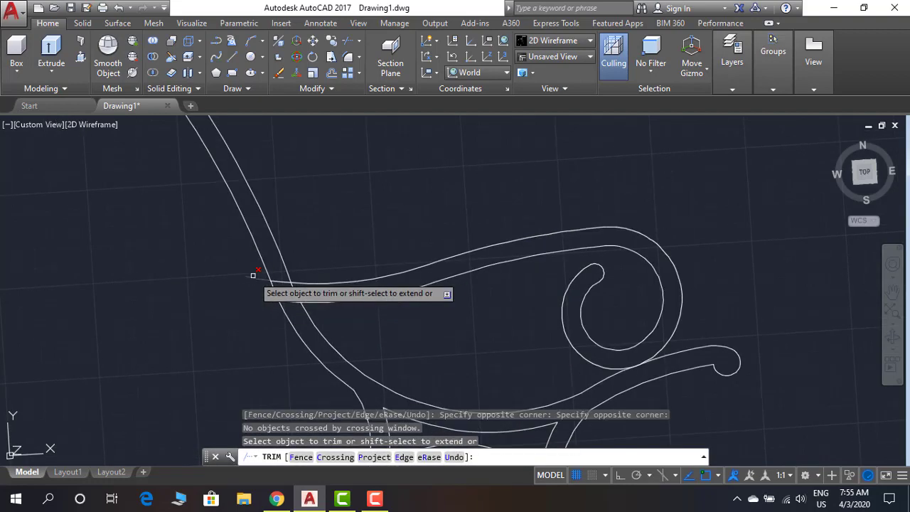
scroll(282, 303, "down", 4)
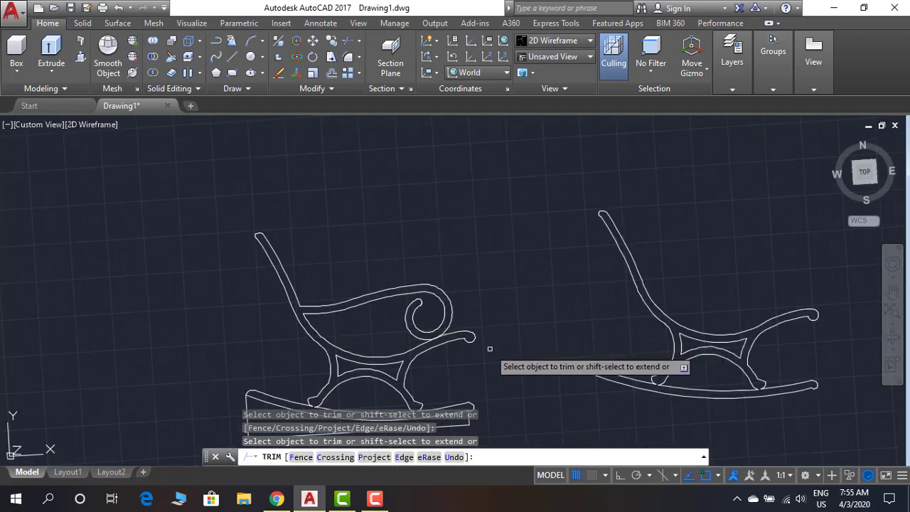
key("Escape")
Offset the seat and backrest curves 0.25 into the band to form its centreline.
scroll(383, 359, "up", 2)
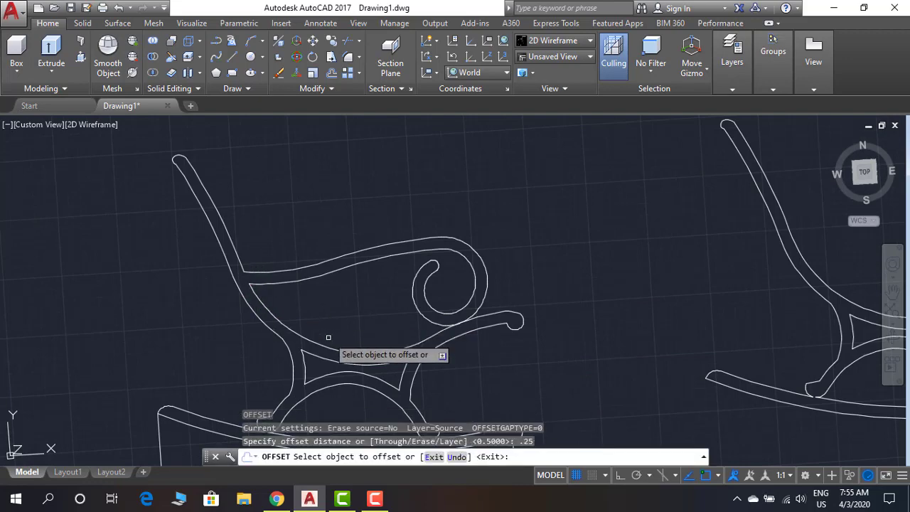
left_click(360, 366)
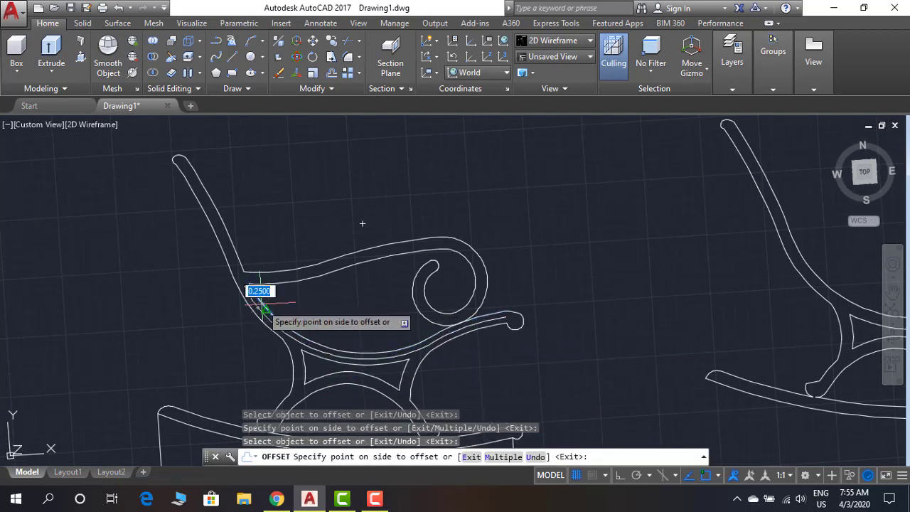
left_click(253, 290)
key("Escape")
Stretch the backrest centreline's lower end to meet the seat centreline at the armrest junction.
scroll(239, 294, "up", 3)
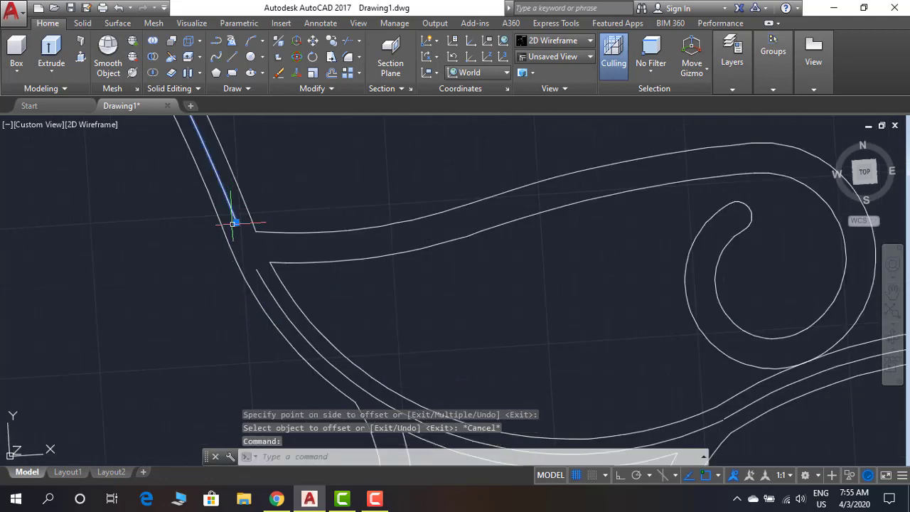
key("Escape")
scroll(202, 299, "down", 3)
scroll(211, 227, "up", 3)
left_click(211, 227)
key("Escape")
scroll(253, 258, "down", 3)
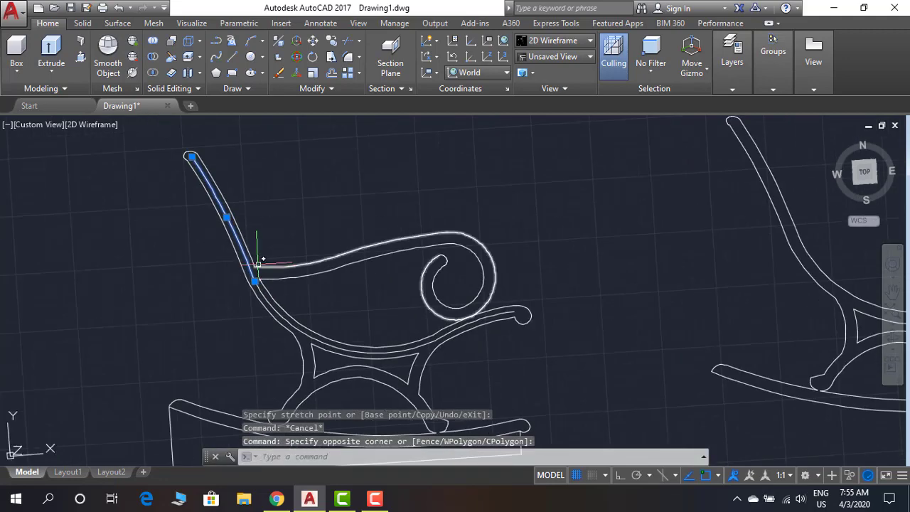
scroll(299, 270, "up", 3)
scroll(299, 271, "down", 3)
scroll(579, 319, "up", 1)
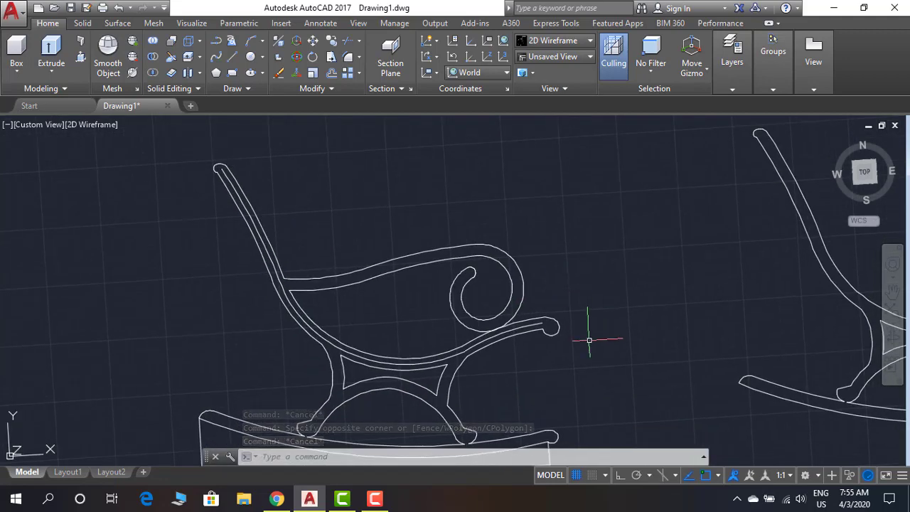
Shorten the centreline at the backrest's rounded top end with Break.
scroll(228, 177, "up", 5)
type("br")
key("Return")
left_click(251, 179)
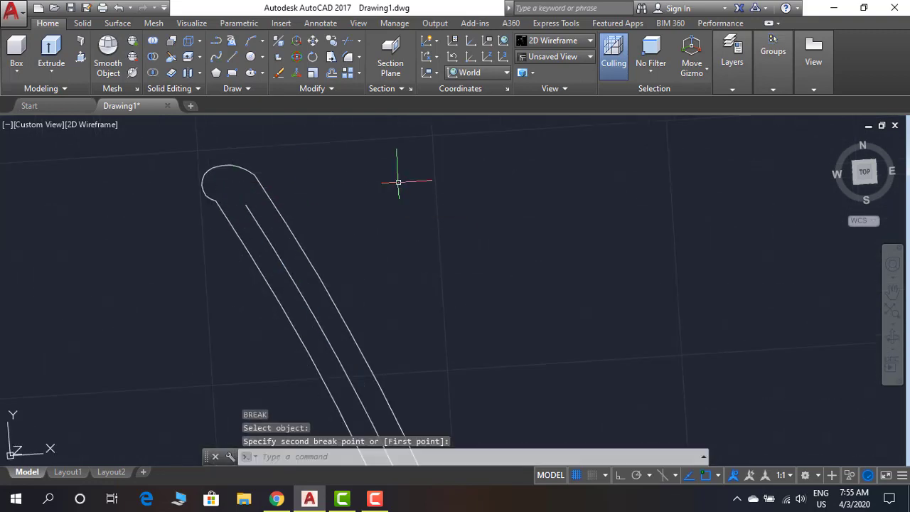
key("Escape")
scroll(305, 192, "down", 4)
scroll(475, 311, "down", 1)
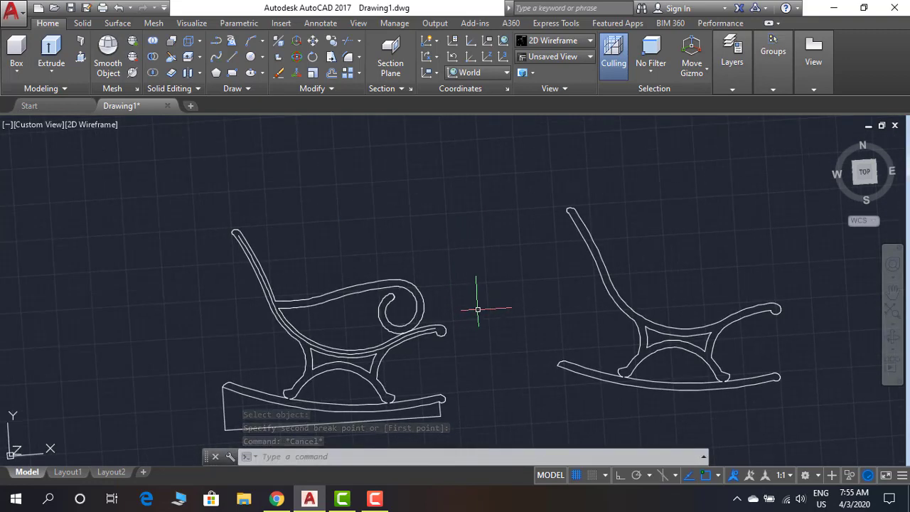
Move the seat and backrest centreline out of the chair to the empty area on its backrest side.
type("m")
key("Return")
left_click(292, 334)
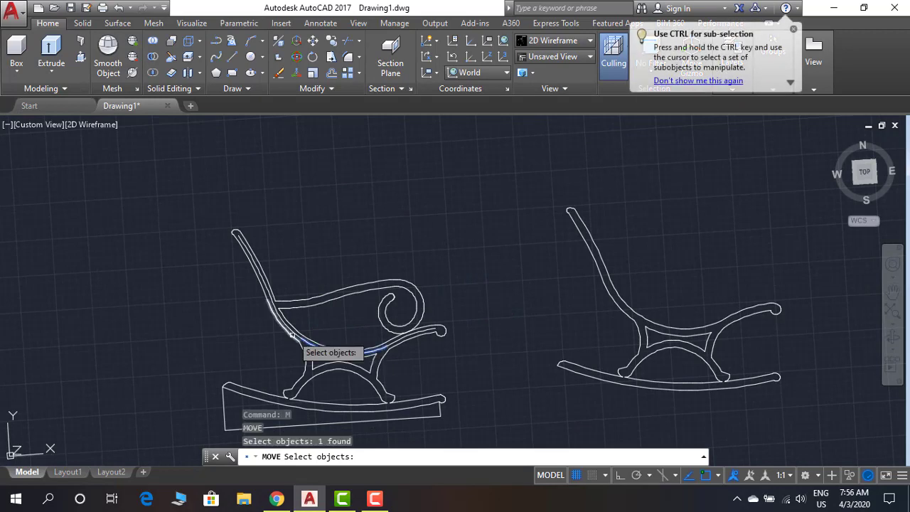
key("Return")
left_click(491, 350)
left_click(222, 355)
scroll(103, 295, "down", 2)
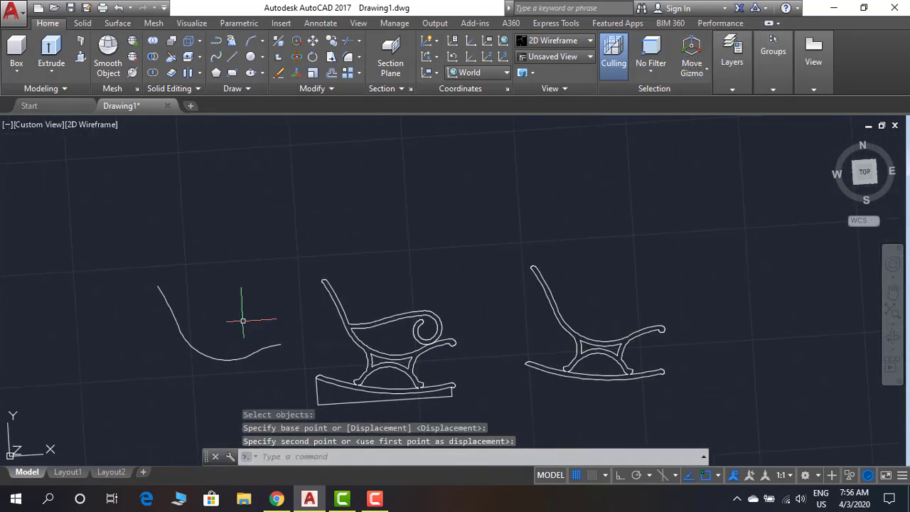
Join the moved centreline segments into a single polyline.
type("join")
key("Return")
left_click(119, 269)
left_click(294, 375)
middle_click_drag(409, 282, 524, 249)
Join the outline of the chair with the armrest and erase the construction lines under its rocker.
type("jo")
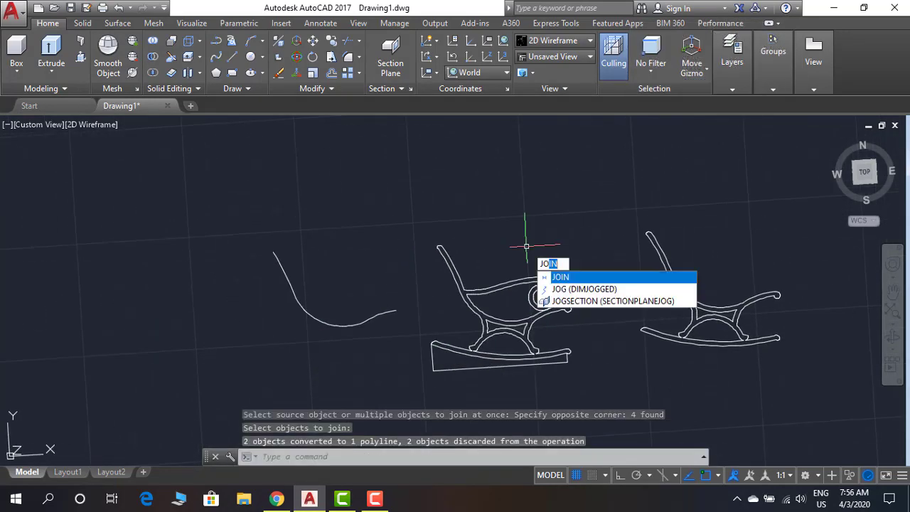
key("Return")
left_click(406, 211)
left_click(610, 379)
key("Return")
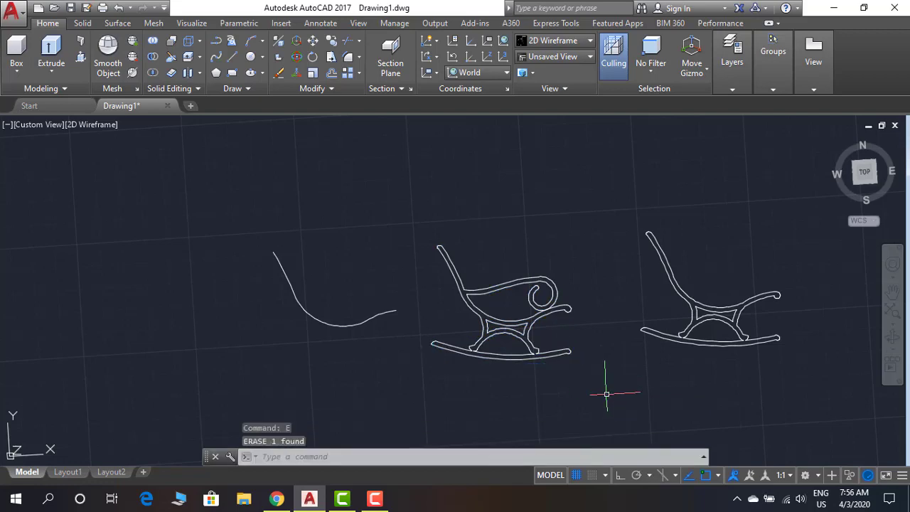
Extrude the armrest chair's outer outline and its inner closed outlines to a height of 0.5.
middle_click_drag(603, 391, 636, 332, "shift")
key("Return")
left_click(581, 325)
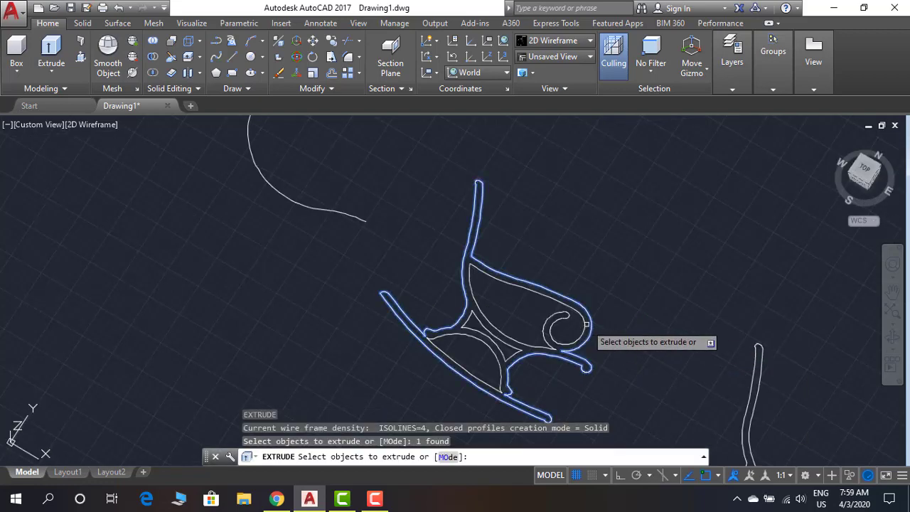
left_click(563, 321)
left_click(501, 344)
left_click(540, 288)
key("Return")
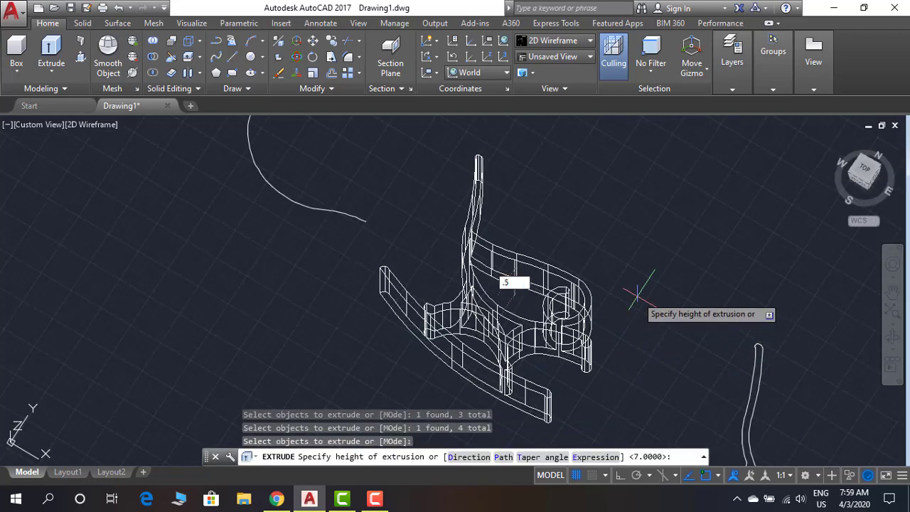
key("Return")
middle_click_drag(621, 313, 652, 292, "shift")
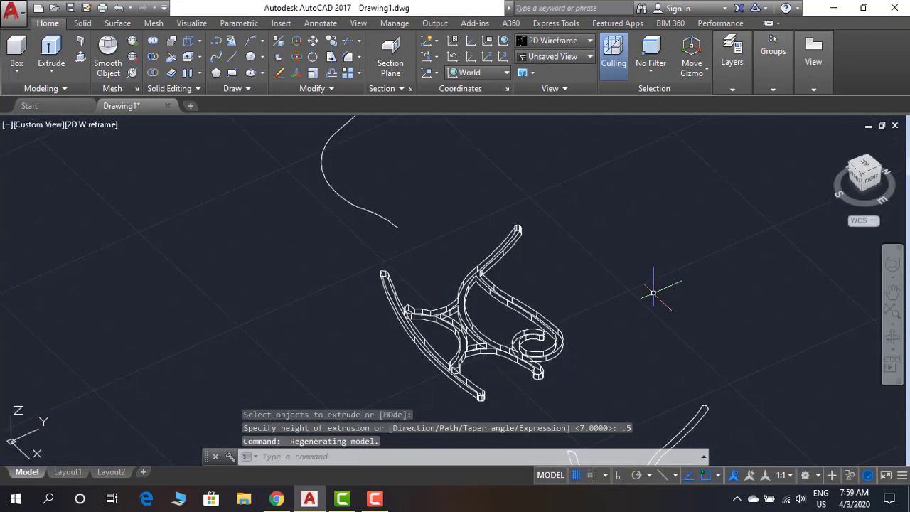
Rotate all the chair profiles and the seat centreline 90° upright in the Right coordinate system, and restore the World coordinate system.
scroll(671, 245, "down", 3)
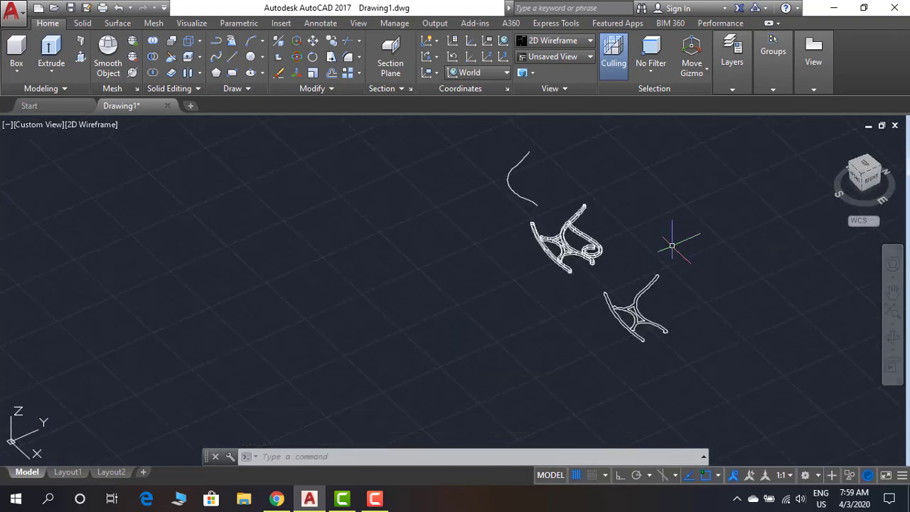
left_click(470, 75)
left_click(470, 149)
middle_click_drag(648, 240, 654, 232, "shift")
type("ro")
key("Return")
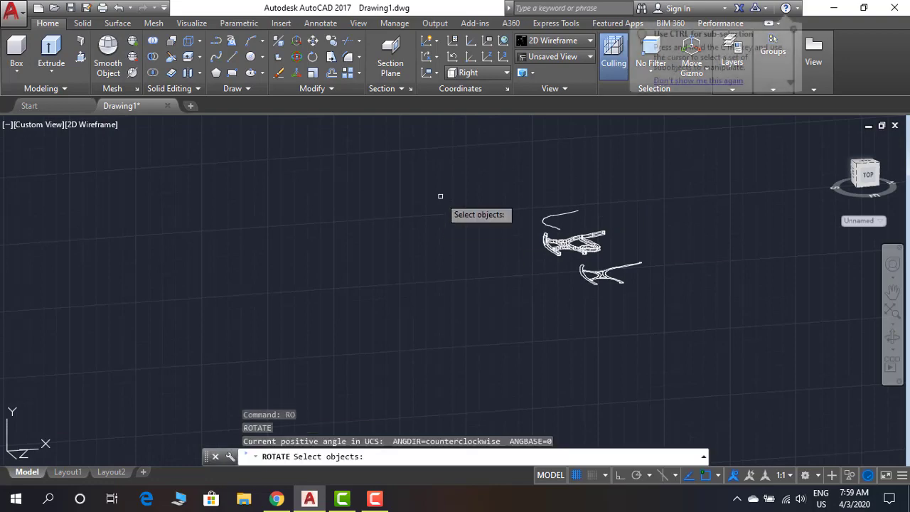
left_click(440, 197)
left_click(672, 312)
key("Return")
left_click(573, 197)
key("F8")
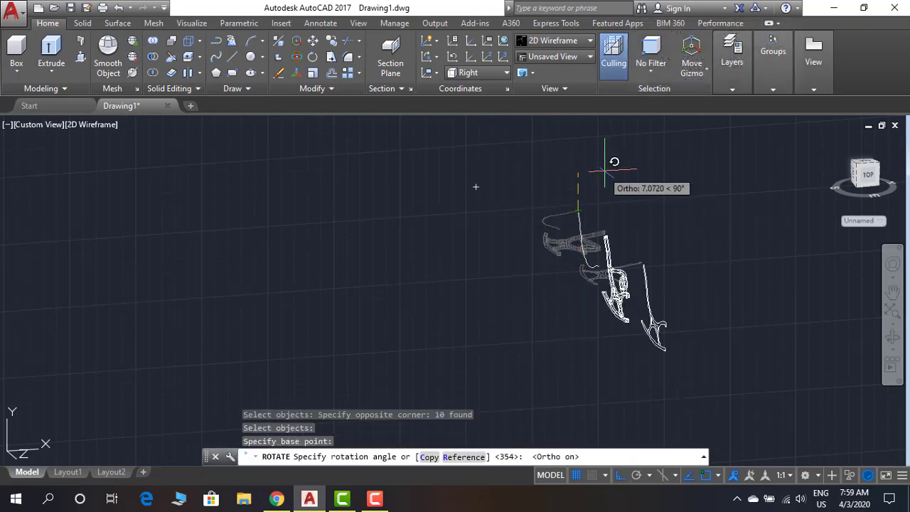
left_click(609, 138)
left_click(491, 75)
left_click(478, 86)
scroll(671, 295, "up", 5)
middle_click_drag(593, 325, 559, 333, "shift")
middle_click_drag(575, 330, 562, 398, "shift")
scroll(556, 323, "up", 2)
type("co")
key("Return")
key("Escape")
key("ctrl+z")
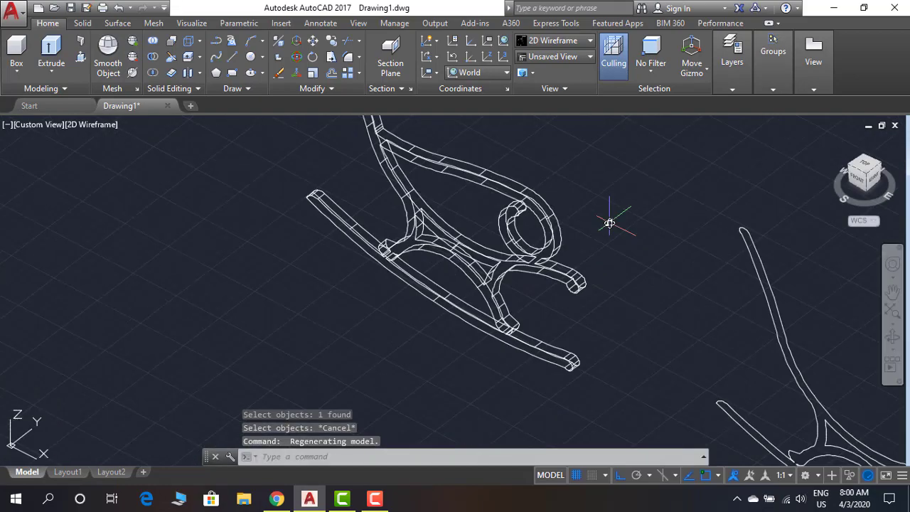
Subtract the inner opening solids from the extruded armrest side frame.
type("su")
key("Return")
left_click(609, 223)
left_click(513, 225)
left_click(514, 224)
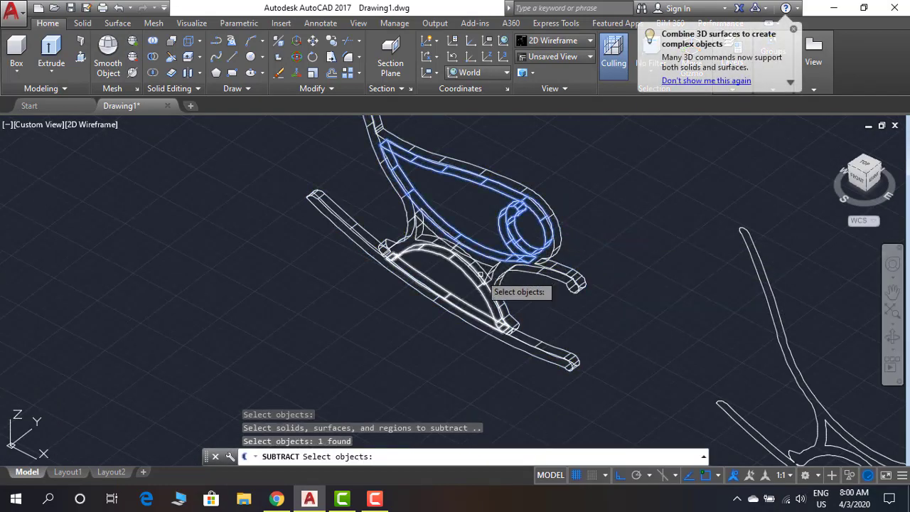
left_click(477, 276)
left_click(492, 274)
key("Return")
Copy the solid side frame sideways, parallel to the original, to form the chair's opposite side.
middle_click_drag(642, 202, 597, 298, "shift")
scroll(532, 325, "down", 3)
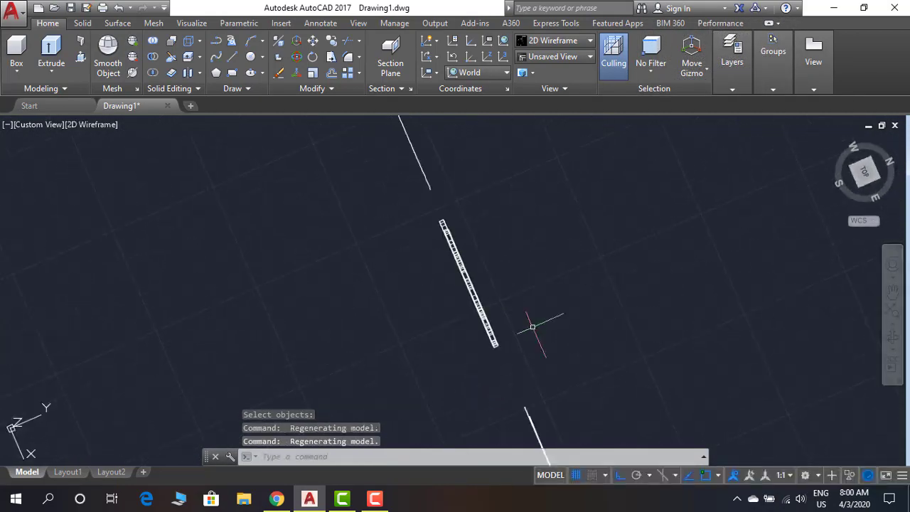
type("co")
key("Return")
left_click(490, 337)
key("Return")
left_click(407, 378)
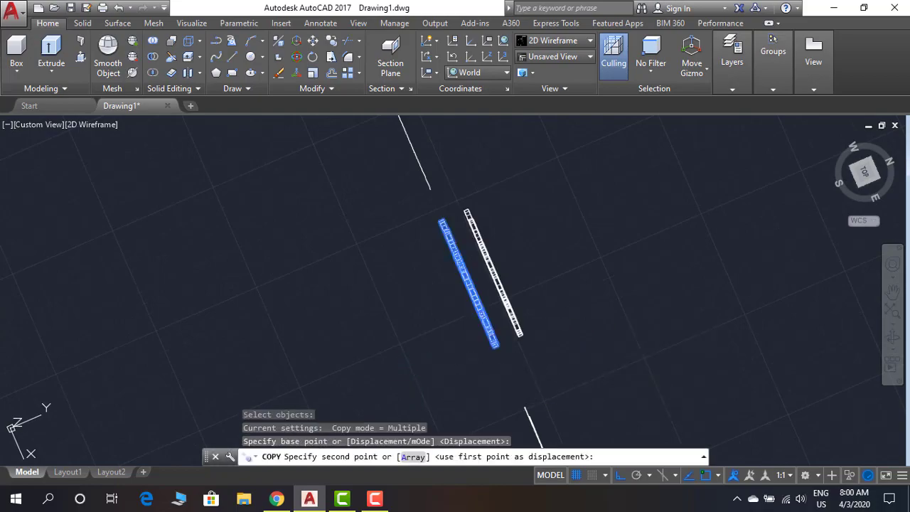
left_click(461, 353, "shift")
key("Escape")
Draw a small rectangle inside the front end of the rocker, aligned with the rocker's slope.
middle_click_drag(538, 303, 488, 248, "shift")
scroll(451, 313, "up", 5)
scroll(488, 331, "up", 4)
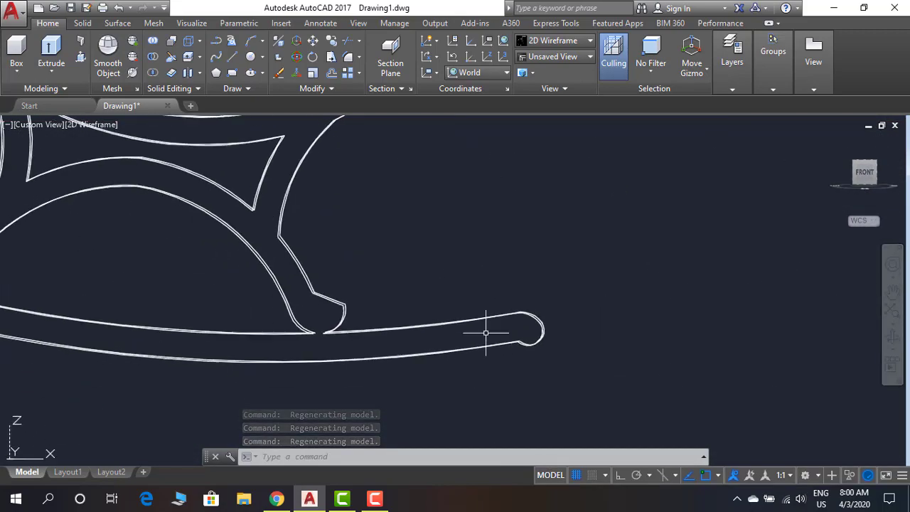
scroll(502, 330, "down", 6)
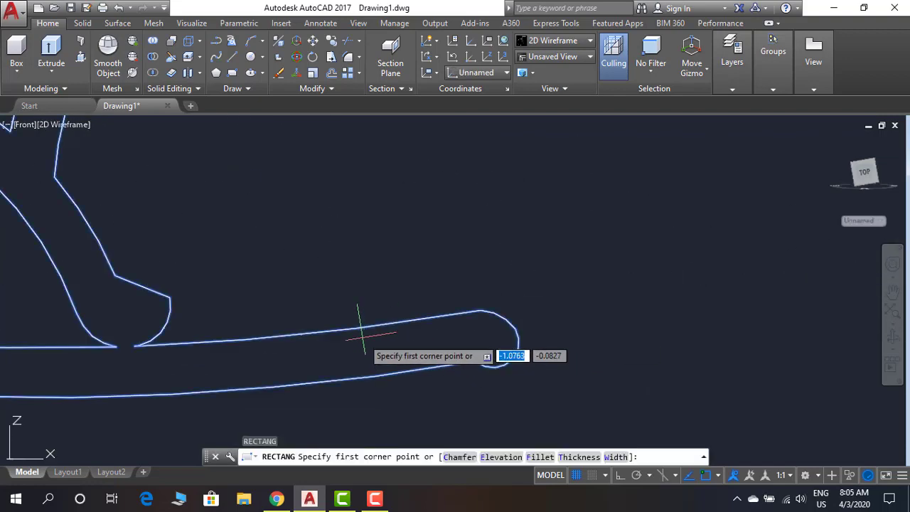
left_click(306, 326)
key("Escape")
key("Return")
left_click(391, 356)
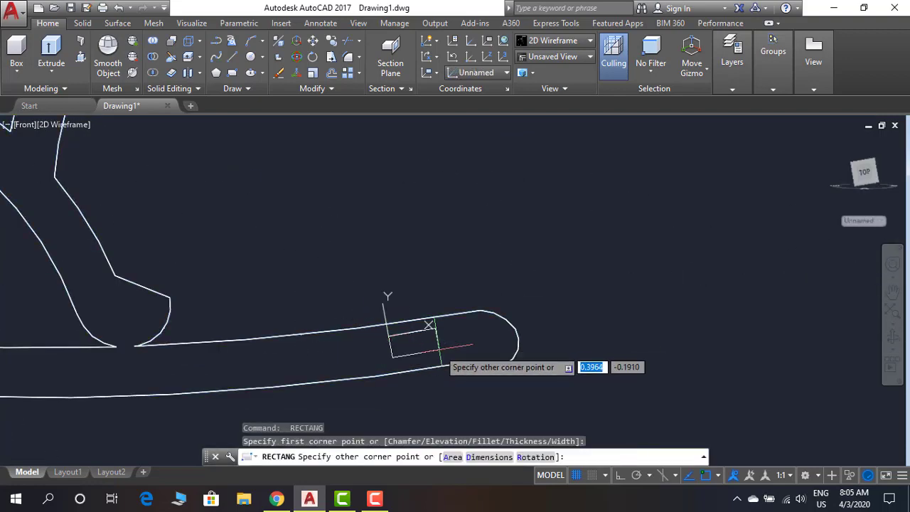
left_click(494, 353)
Move the front rectangle slightly back and up along the rocker, against its upper edge.
type("m")
key("Return")
left_click(491, 349)
key("Return")
left_click(682, 350)
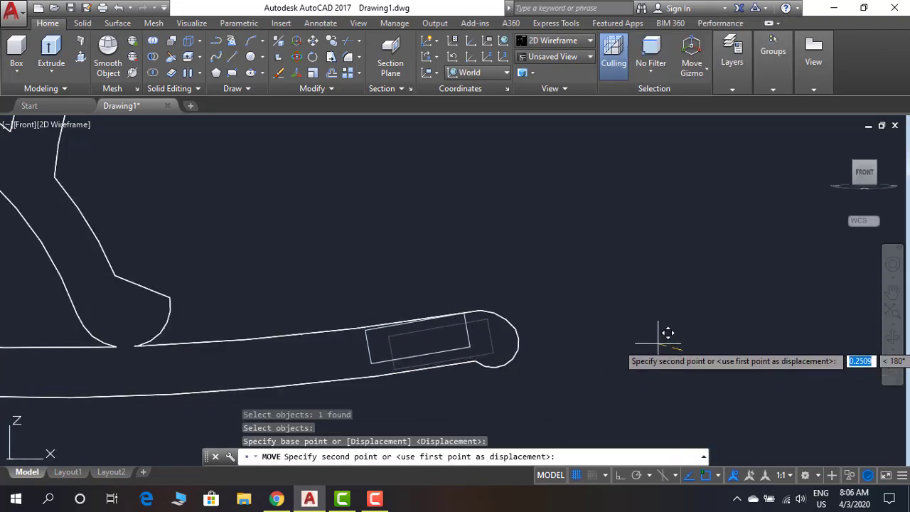
left_click(657, 343)
scroll(602, 371, "down", 4)
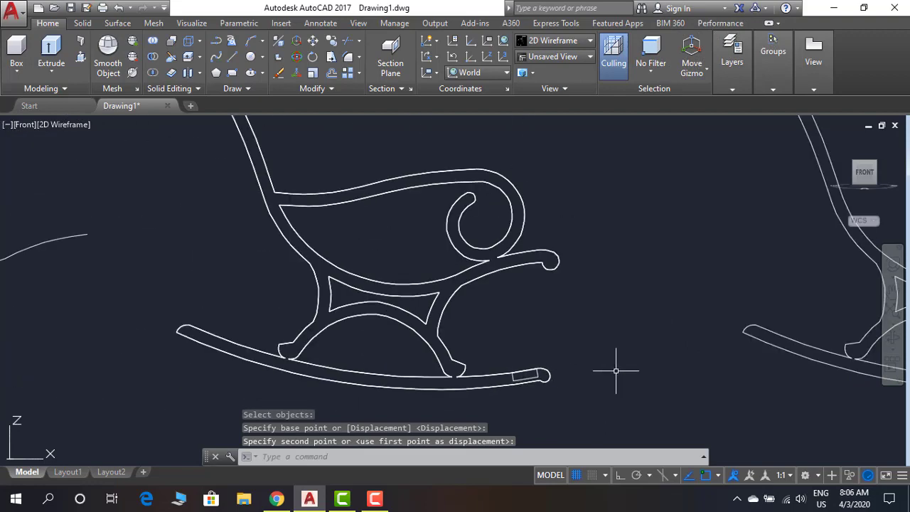
Draw a long, narrow rectangle inside the rear end of the rocker, starting at its upper edge.
scroll(416, 356, "up", 2)
type("rec")
key("Return")
scroll(341, 349, "up", 6)
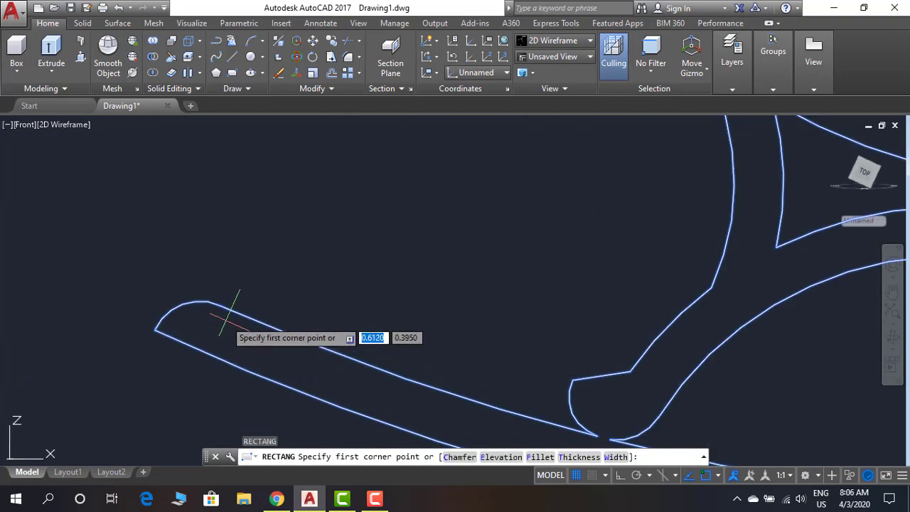
left_click(224, 306)
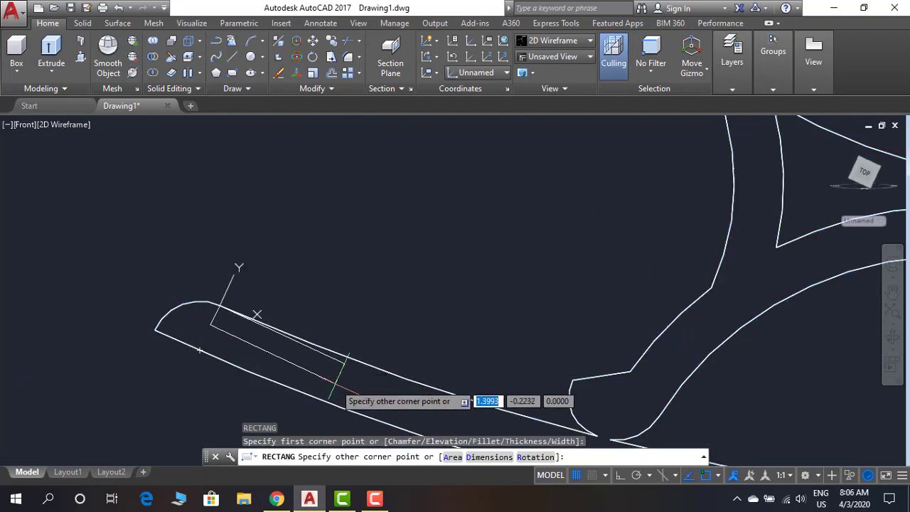
left_click(349, 349)
Rotate the rear rectangle slightly about its upper edge so it runs parallel to the rocker.
scroll(455, 305, "up", 3)
type("ro")
key("Return")
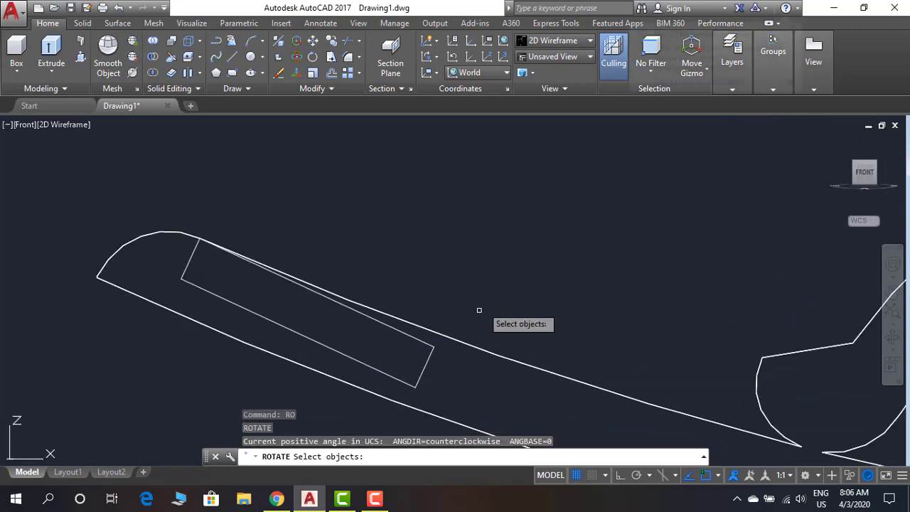
left_click(479, 310)
left_click(375, 341)
key("Return")
left_click(318, 290)
key("Return")
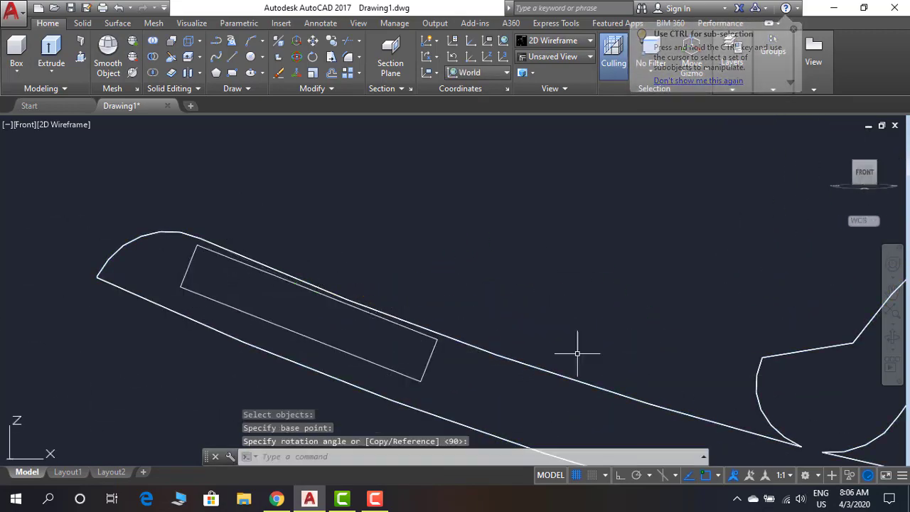
Extrude the front and rear rectangles across to the opposite side frame as crossbars between the rockers.
scroll(579, 355, "down", 3)
middle_click_drag(498, 298, 580, 308, "shift")
middle_click_drag(726, 344, 461, 317)
type("ext")
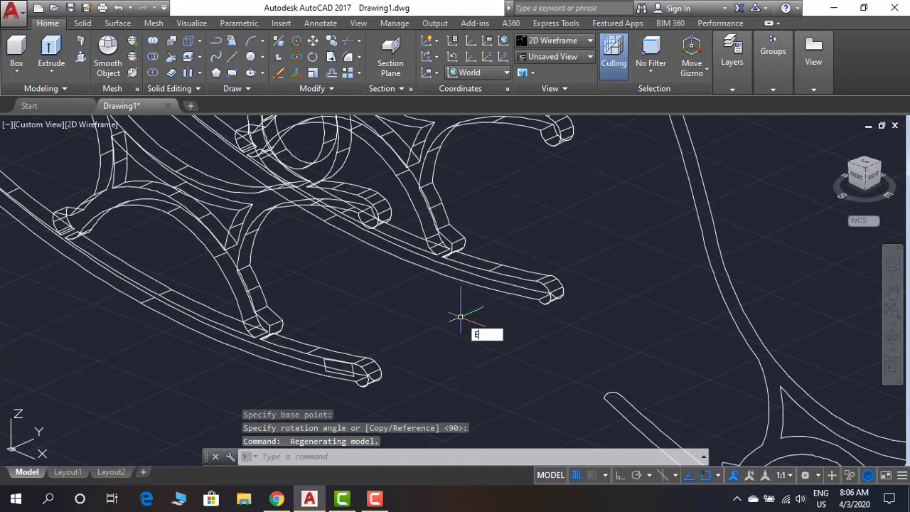
key("Return")
left_click(346, 371)
middle_click_drag(188, 210, 293, 234)
left_click(87, 216)
key("Return")
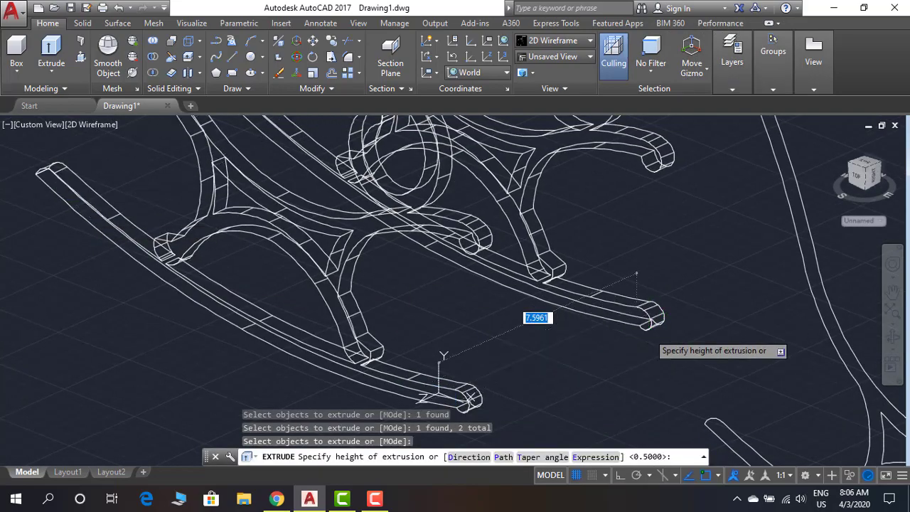
left_click(643, 328)
Copy the front crossbar backward along the rockers to make a second crossbar behind it.
scroll(643, 327, "down", 3)
middle_click_drag(643, 328, 743, 341, "shift")
scroll(595, 373, "up", 5)
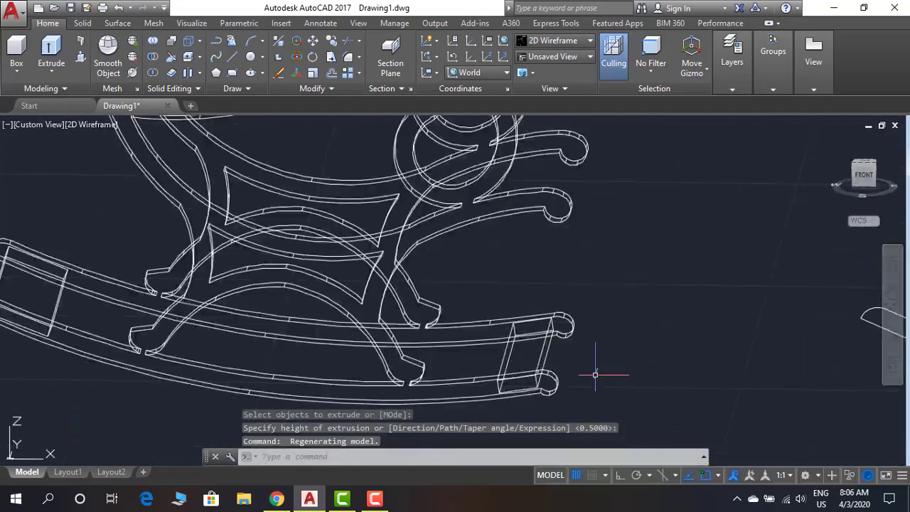
middle_click_drag(595, 374, 689, 313)
type("co")
key("Return")
left_click(646, 305)
left_click(631, 300)
key("Return")
left_click(778, 325)
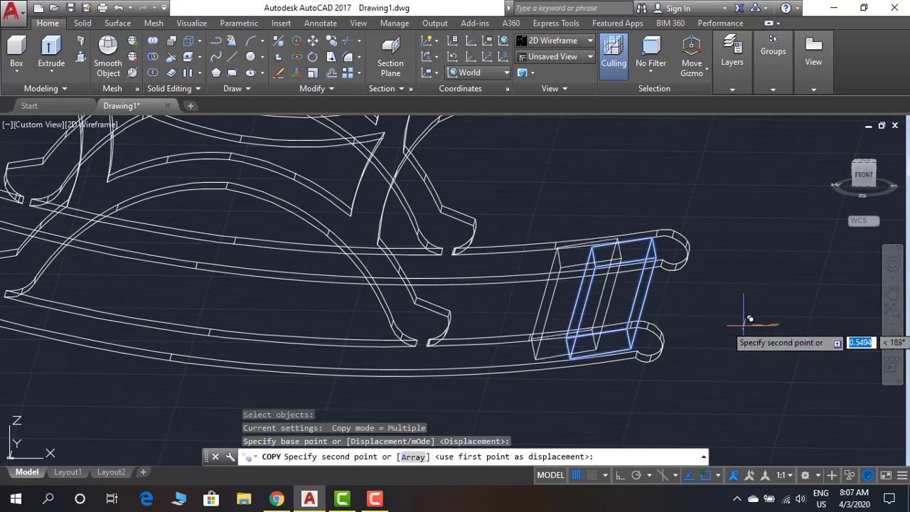
left_click(688, 337)
key("Escape")
Move the copied crossbar in the front view down inside the rocker outline.
middle_click_drag(635, 331, 559, 310, "shift")
scroll(559, 310, "up", 5)
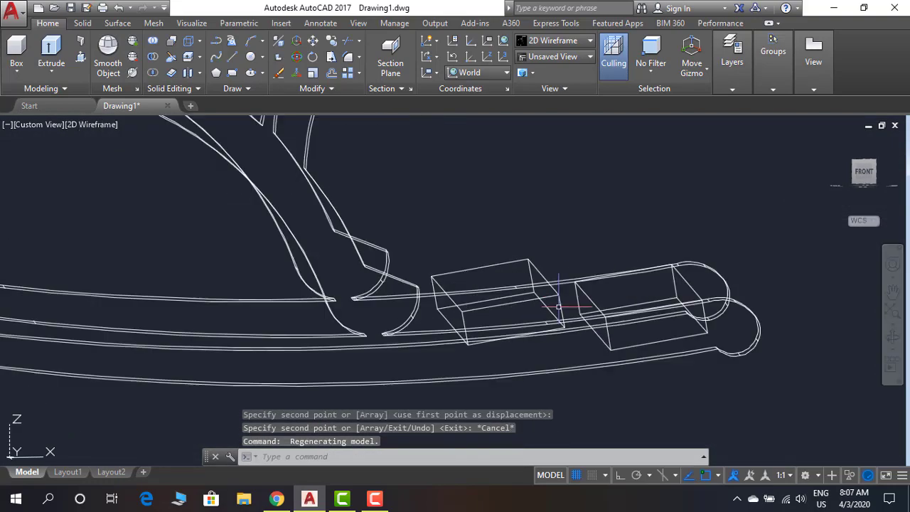
left_click(863, 174)
scroll(476, 274, "down", 8)
middle_click_drag(476, 273, 475, 333)
scroll(476, 313, "up", 3)
scroll(477, 286, "up", 2)
type("m")
key("Return")
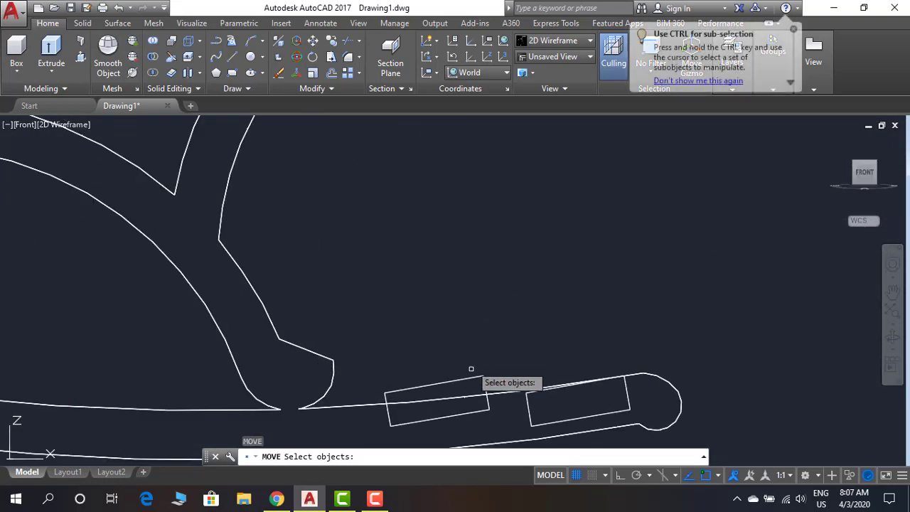
left_click(472, 369)
key("Return")
left_click(504, 197)
left_click(511, 219)
scroll(479, 248, "up", 3)
scroll(524, 260, "down", 2)
type("ro")
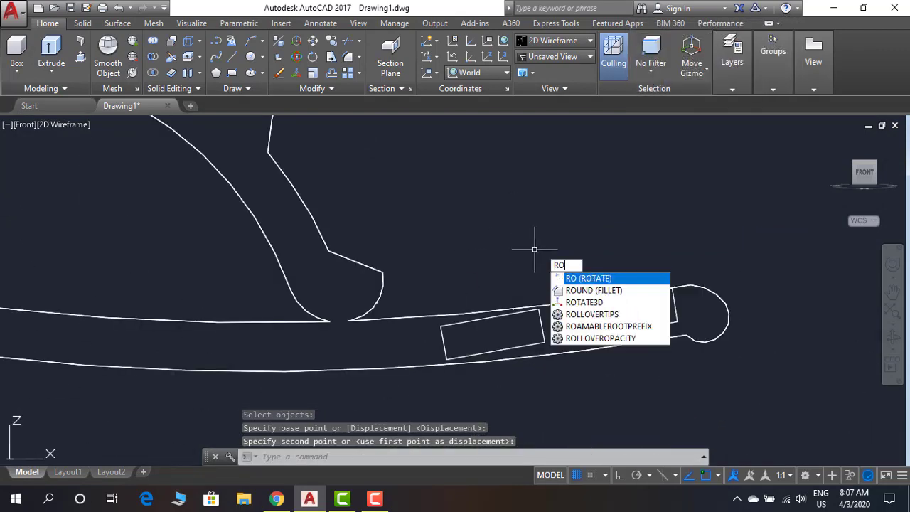
key("Return")
left_click(524, 306)
key("Return")
left_click(524, 306)
key("Escape")
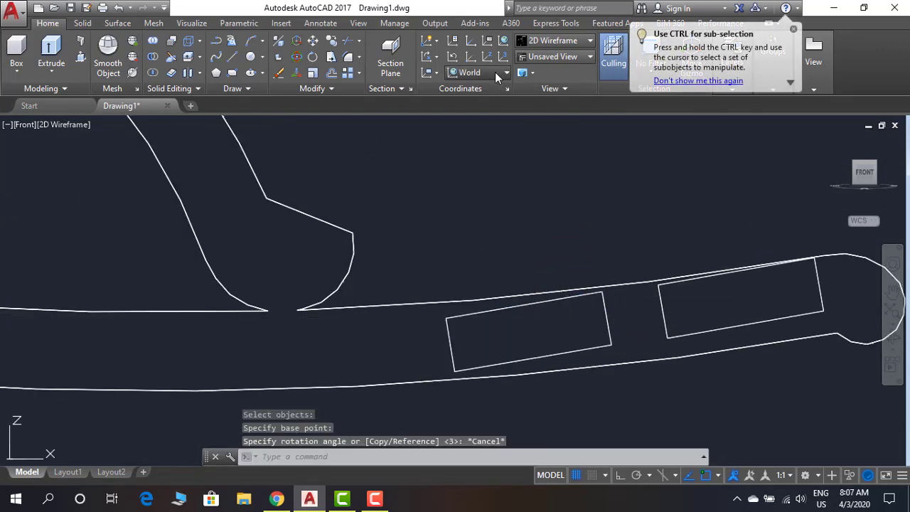
Rotate the copied crossbar in the Front coordinate system to follow the rocker's slope.
type("ro")
key("Return")
left_click(527, 304)
key("Return")
left_click(524, 306)
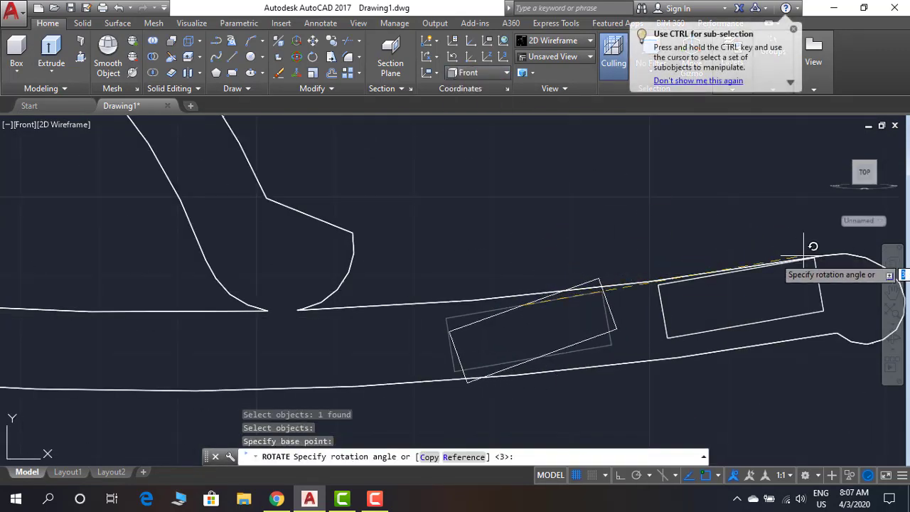
middle_click_drag(837, 341, 658, 368)
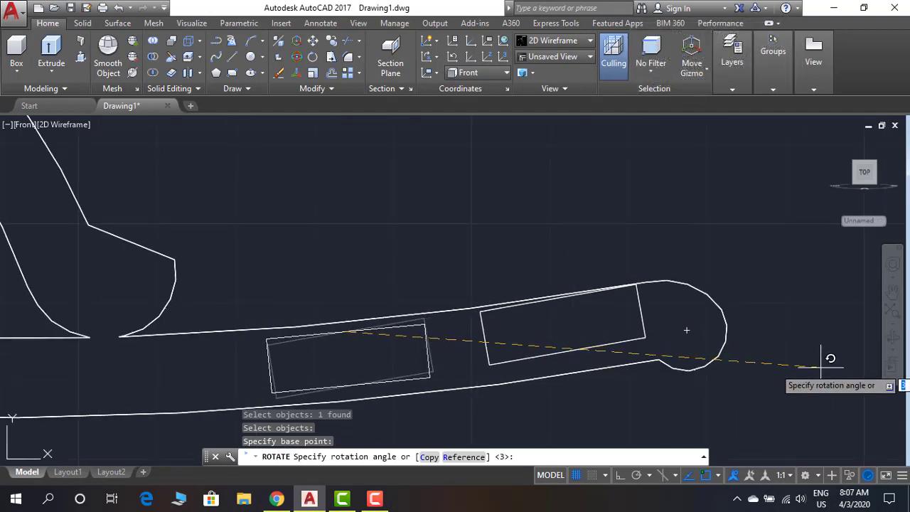
key("Escape")
Rotate the front crossbar slightly about its upper edge to match the rocker's slope.
key("Return")
left_click(590, 292)
key("Return")
left_click(556, 297)
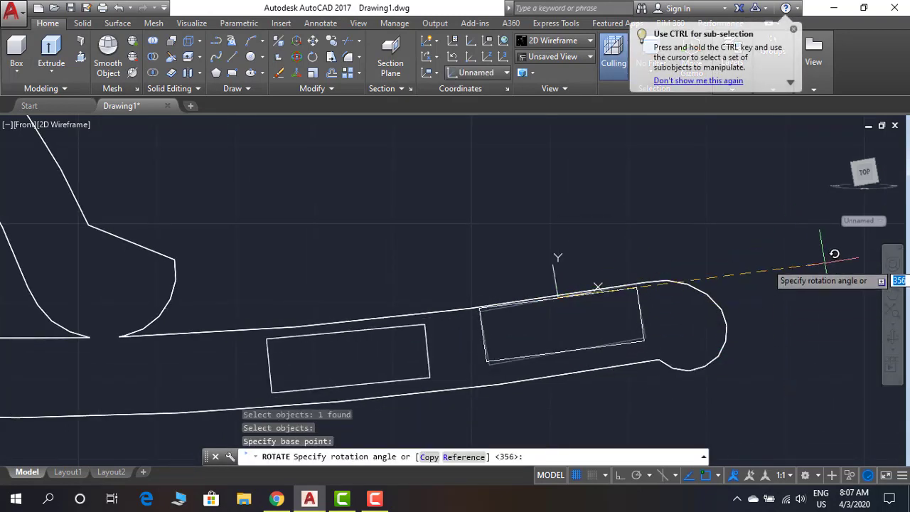
left_click(824, 258)
Move the copied crossbar slightly up toward the rocker's upper edge.
type("m")
key("Return")
left_click(428, 357)
key("Return")
left_click(523, 226)
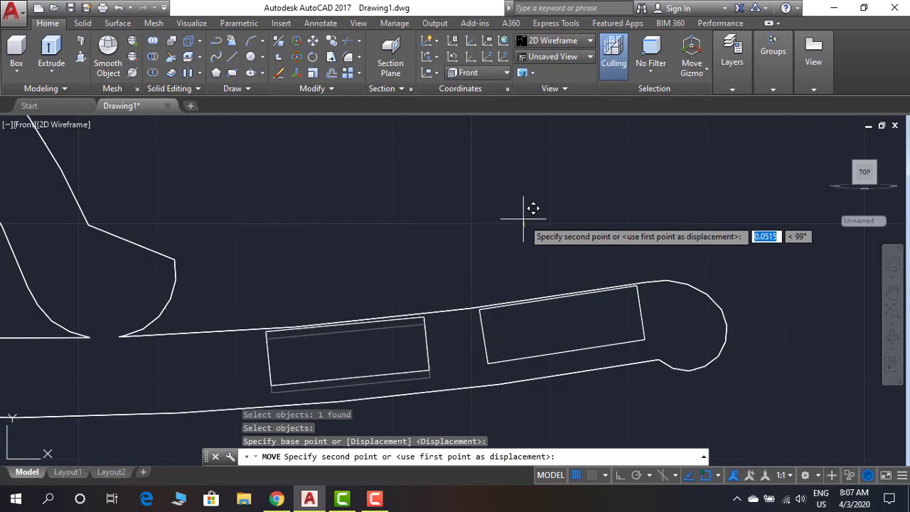
left_click(523, 219)
Move the copied crossbar straight across in the top view with Ortho on so it spans between the two side frames.
scroll(512, 242, "down", 6)
middle_click_drag(356, 306, 249, 327, "shift")
scroll(315, 303, "down", 2)
middle_click_drag(444, 305, 446, 357, "shift")
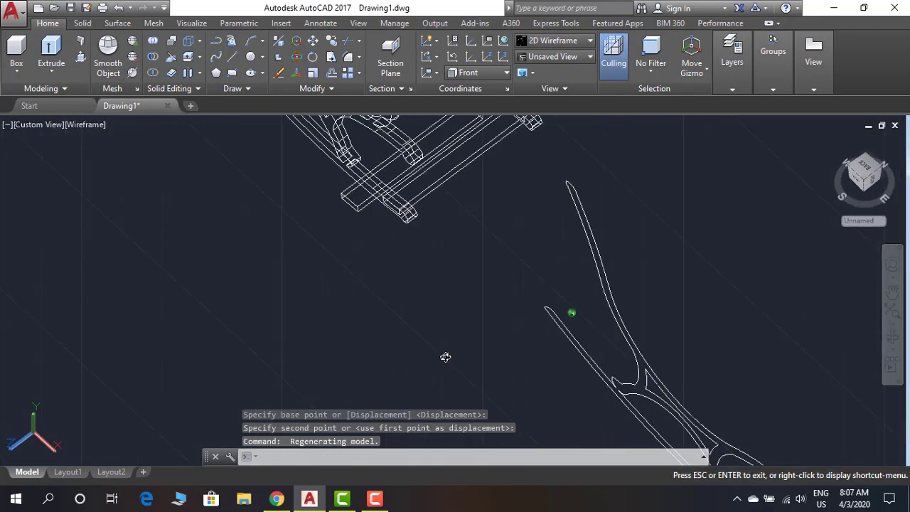
scroll(446, 348, "down", 2)
middle_click_drag(448, 254, 405, 311)
left_click(864, 167)
scroll(455, 293, "up", 6)
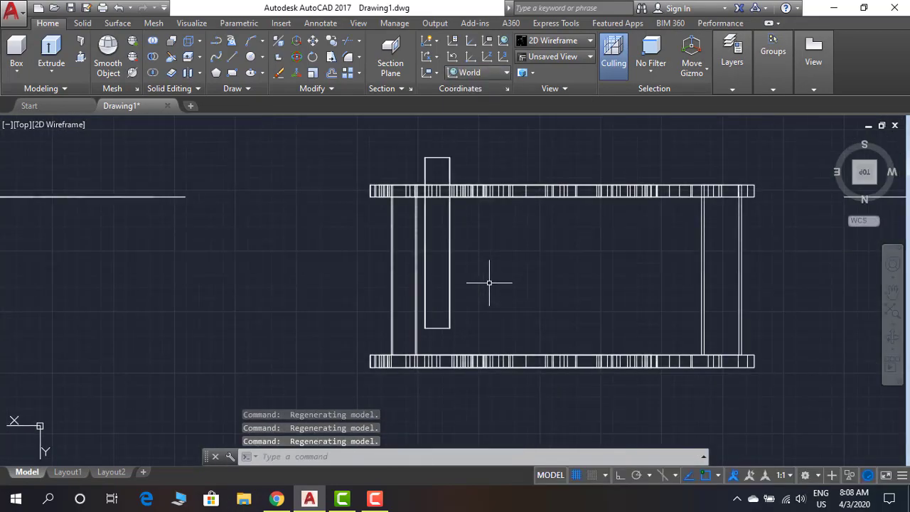
type("m")
key("Return")
left_click(478, 295)
left_click(428, 267)
key("Return")
left_click(588, 220)
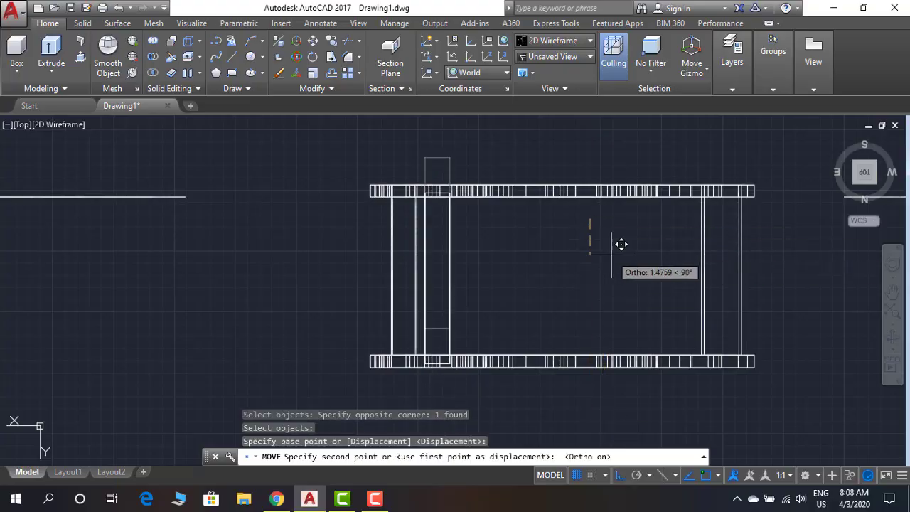
left_click(611, 254)
Examine the crossbars and both side frames from several angles.
middle_click_drag(516, 274, 777, 290, "shift")
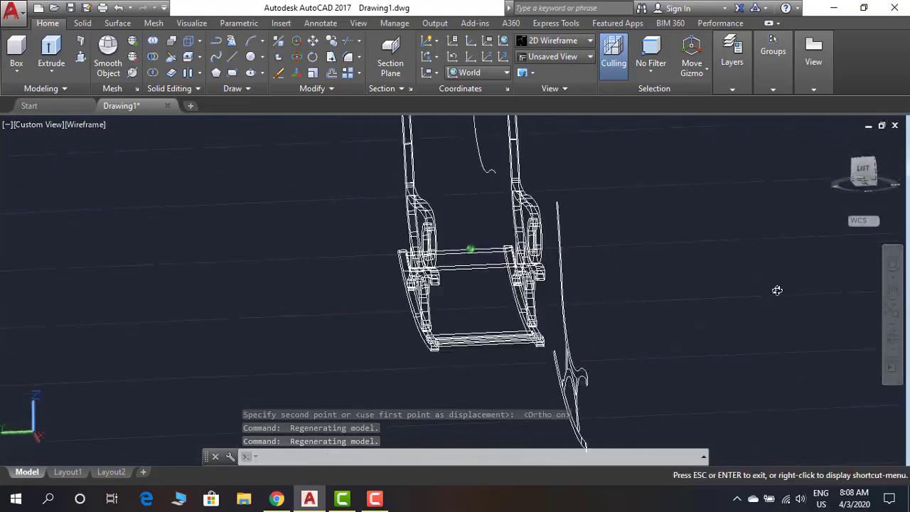
left_click(506, 73)
left_click(496, 89)
scroll(631, 201, "down", 3)
middle_click_drag(630, 204, 586, 299, "shift")
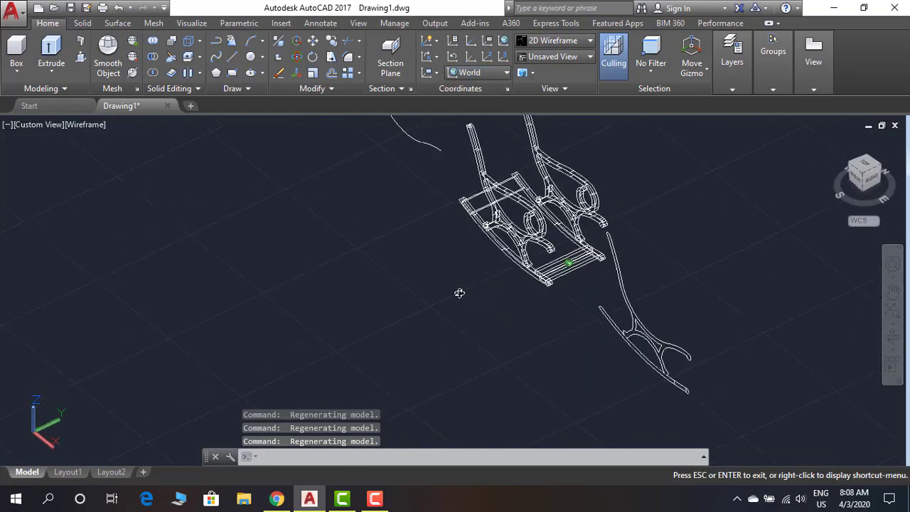
middle_click_drag(459, 293, 500, 247, "shift")
middle_click_drag(556, 237, 440, 159, "shift")
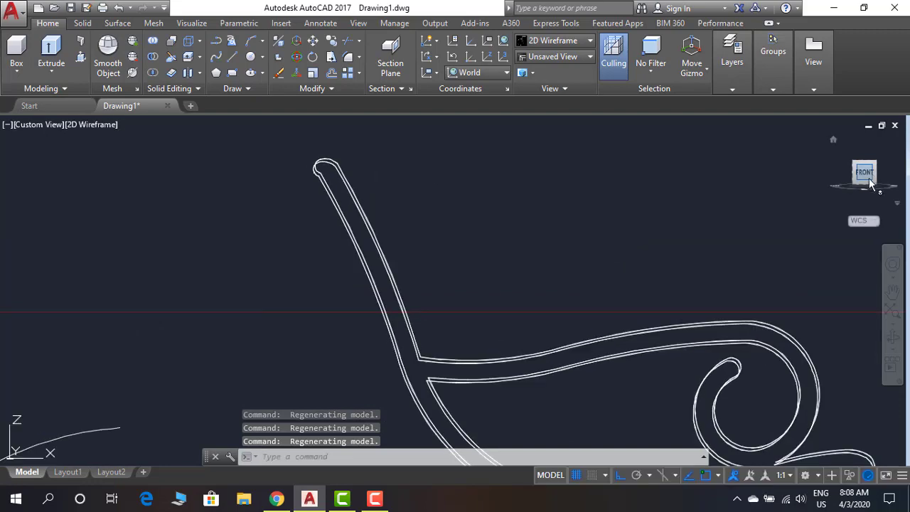
Set the coordinate system to Front for drawing at the upper end of the backrest.
scroll(490, 237, "up", 5)
type("PL")
key("Return")
left_click(370, 177)
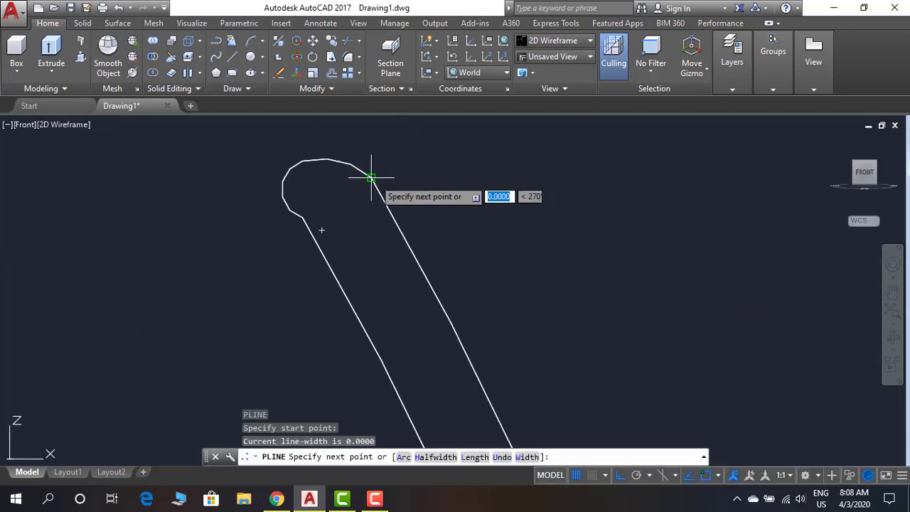
left_click(493, 164)
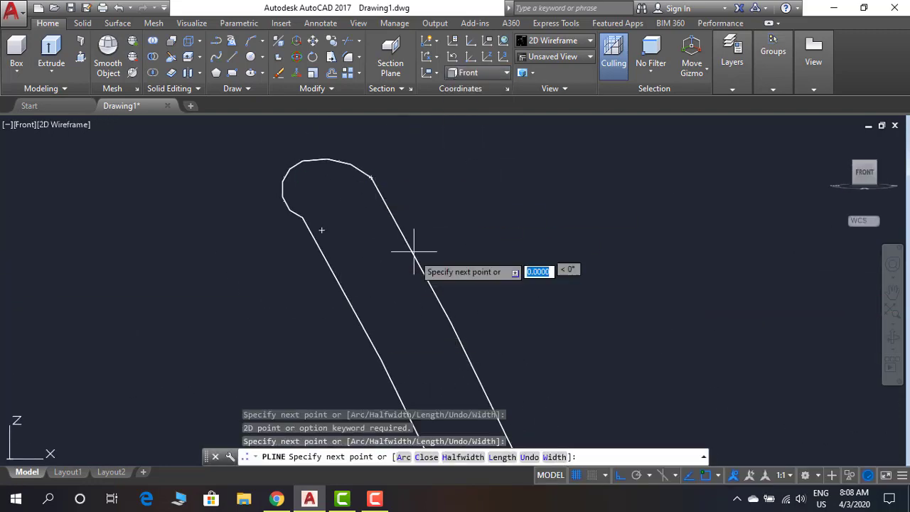
key("Escape")
left_click(487, 150)
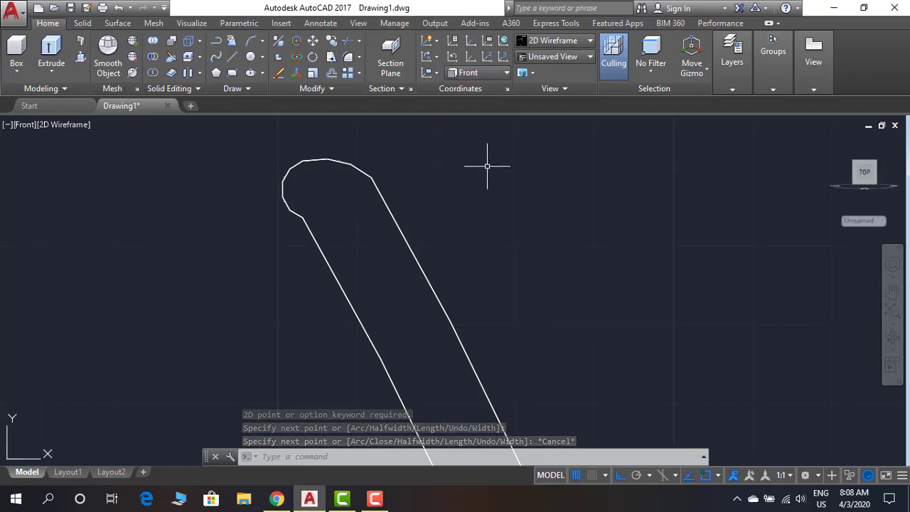
Draw a short polyline down the backrest's front edge, starting at the corner below its rounded top.
type("PL")
key("Return")
left_click(370, 176)
scroll(427, 270, "down", 2)
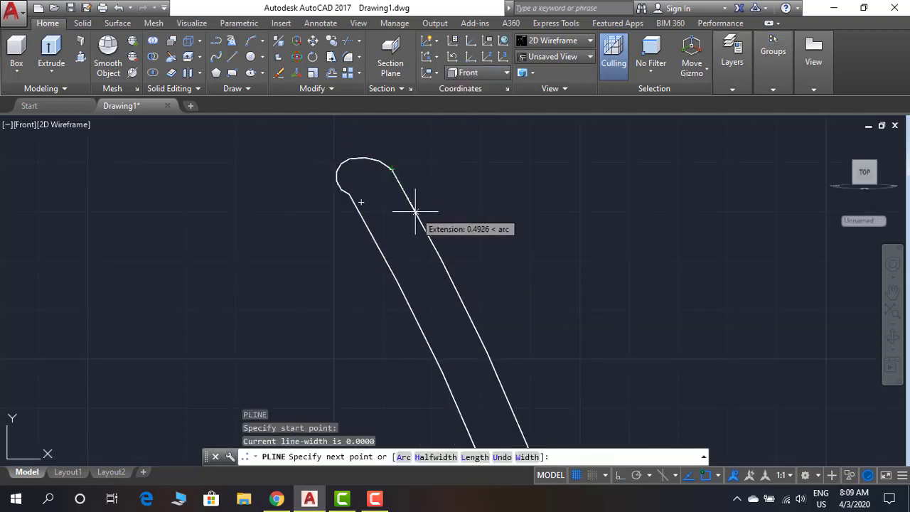
scroll(376, 239, "up", 3)
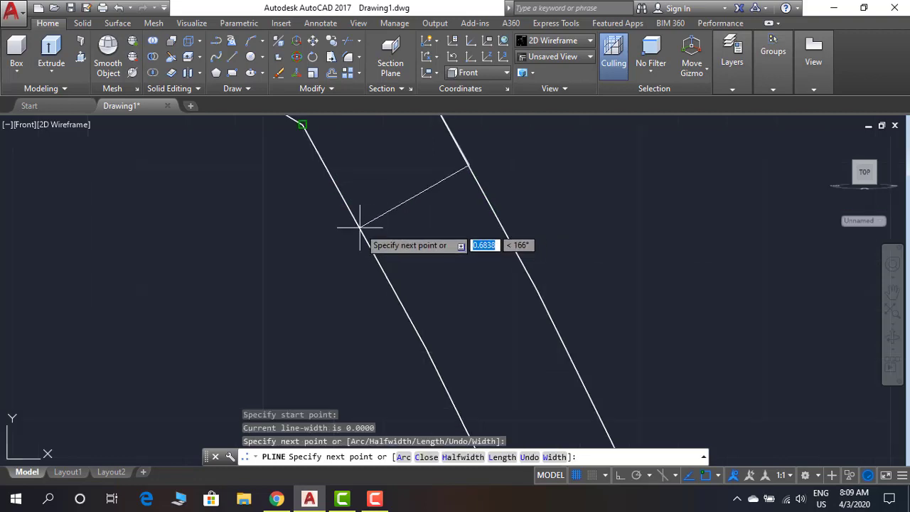
key("Escape")
Draw a polyline across the backrest from the front corner to the rear corner below the rounded top.
key("Return")
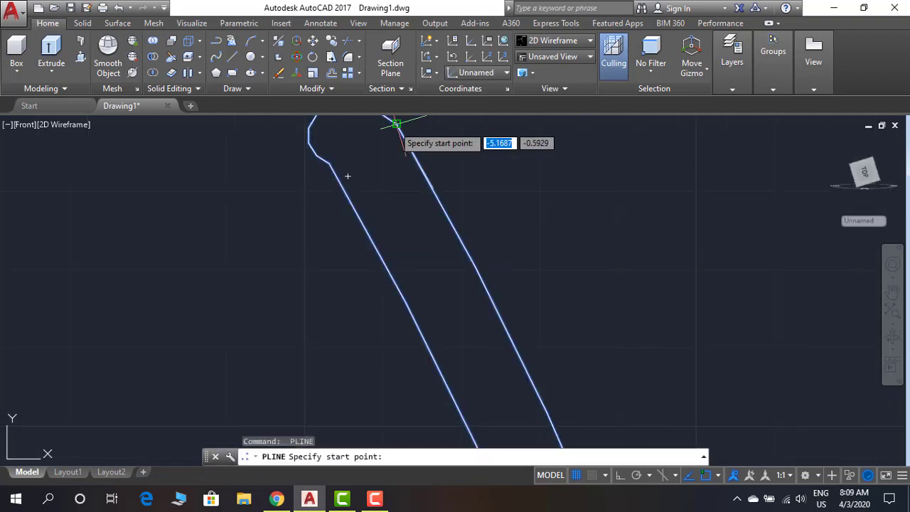
left_click(393, 123)
left_click(329, 162)
key("Escape")
Copy the cross line from its front corner down to the lower end of the short edge segment.
left_click(431, 179)
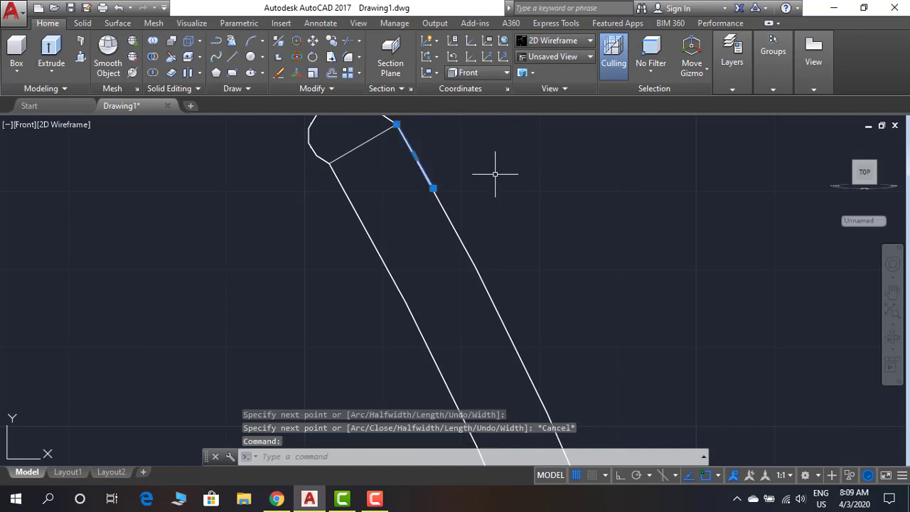
type("o")
key("Return")
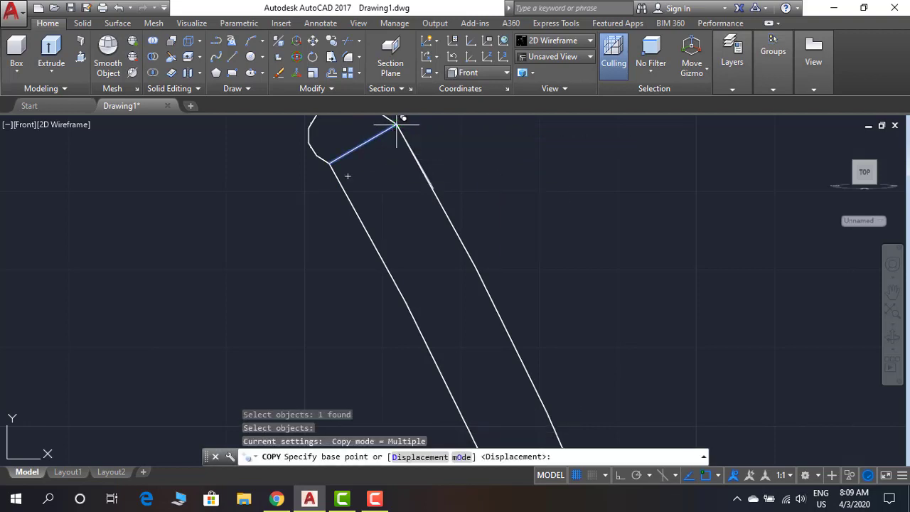
left_click(396, 125)
left_click(431, 189)
key("Escape")
Draw a line along the backrest's rear edge connecting the ends of the two cross lines.
type("l")
key("Return")
left_click(365, 227)
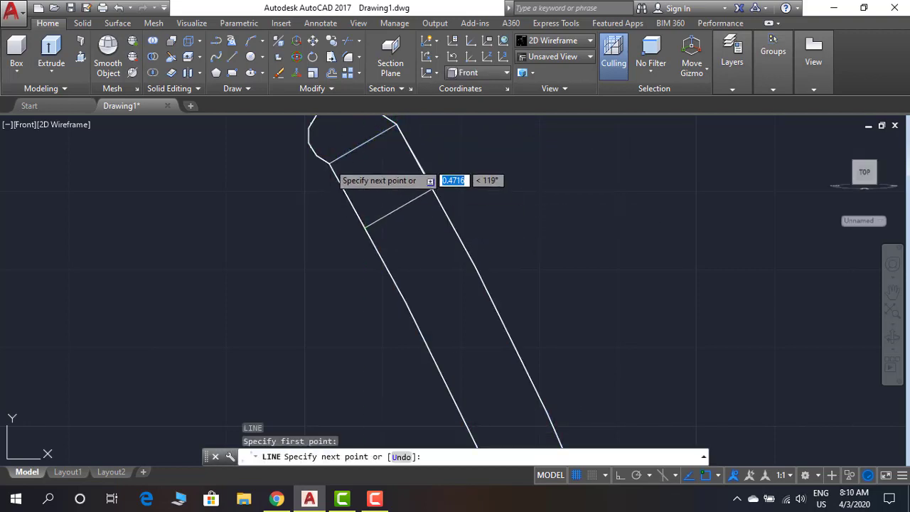
left_click(432, 188)
key("Escape")
Move the rear side line slightly inward, away from the backrest's rear edge.
scroll(426, 176, "up", 4)
type("m")
key("Return")
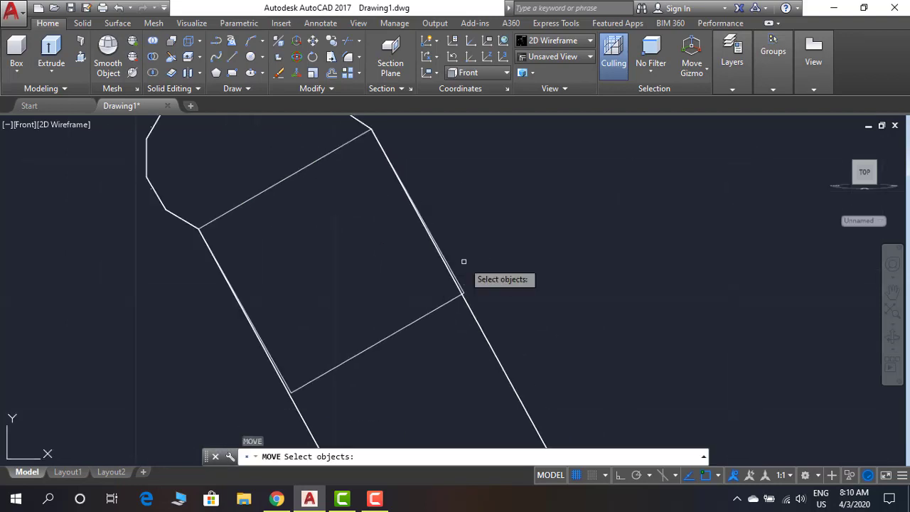
left_click(264, 325)
key("Return")
left_click(280, 315)
left_click(302, 301)
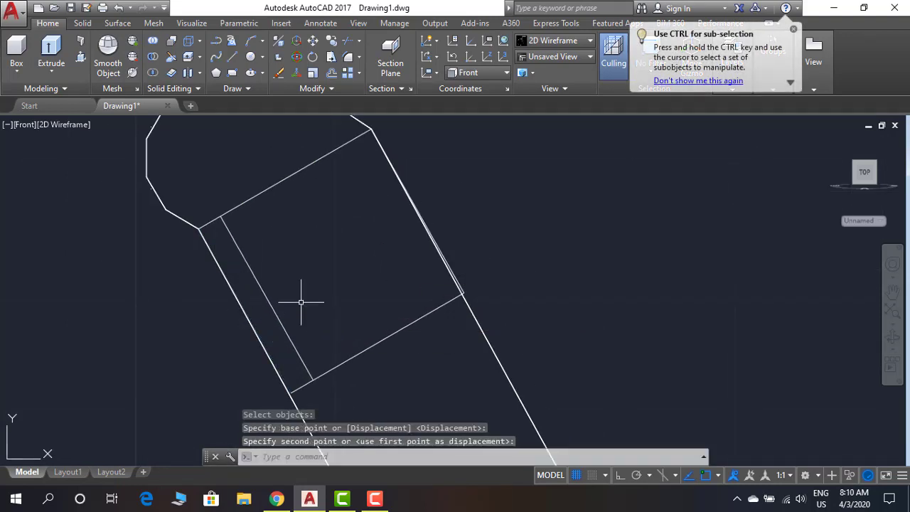
Move the front side line slightly inward, away from the backrest's front edge.
key("Return")
left_click(442, 254)
key("Return")
left_click(576, 226)
left_click(560, 236)
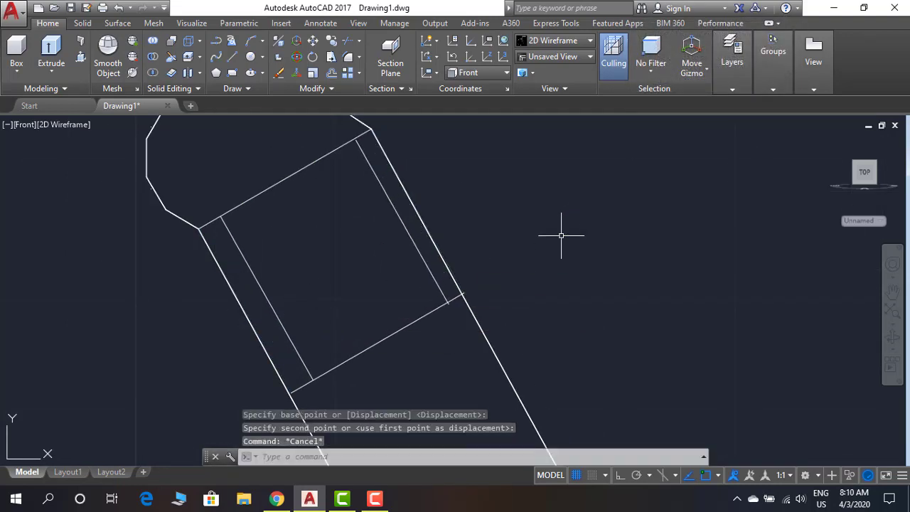
Try to extend the inner front line to the upper cross line in the Front view.
type("EX")
key("Return")
key("Return")
scroll(365, 157, "up", 4)
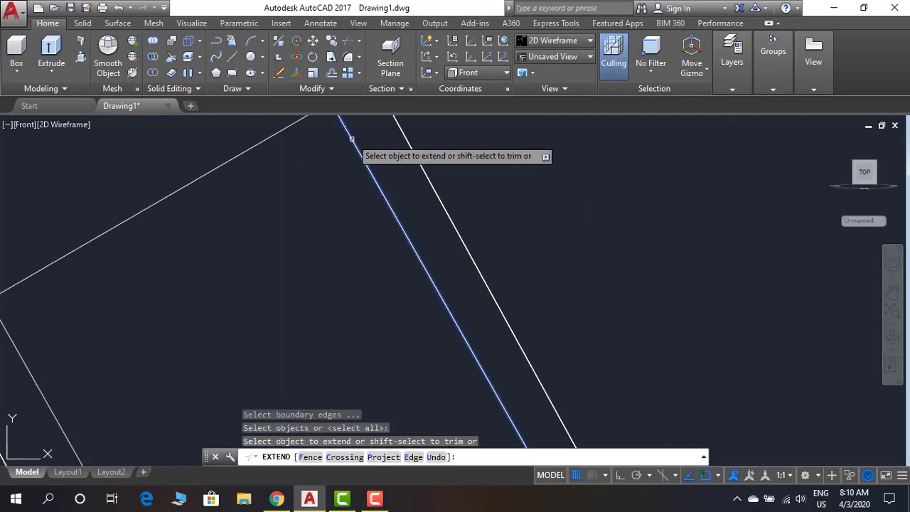
middle_click_drag(351, 139, 369, 215)
scroll(380, 232, "down", 4)
scroll(385, 235, "up", 6)
left_click(357, 199)
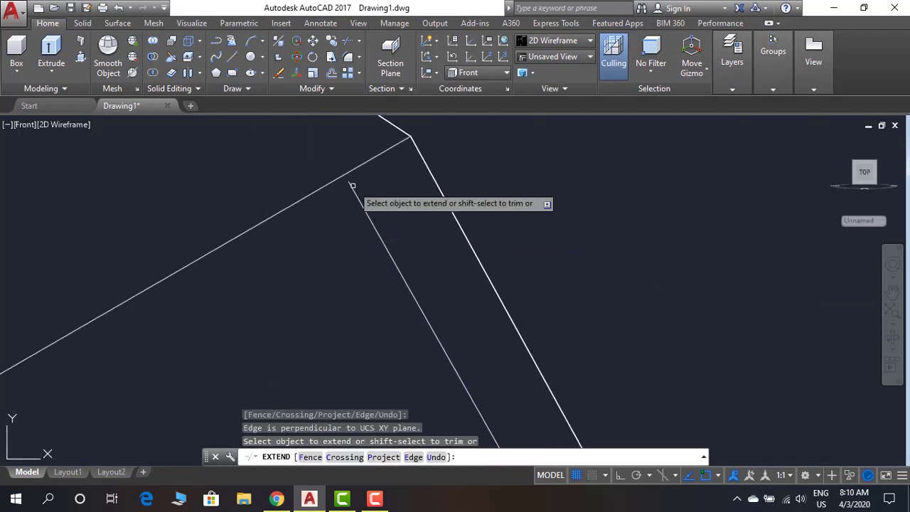
scroll(365, 224, "down", 6)
middle_click_drag(317, 442, 355, 325)
scroll(353, 332, "up", 6)
scroll(372, 309, "down", 6)
middle_click_drag(413, 121, 430, 255)
scroll(436, 233, "up", 6)
scroll(486, 251, "down", 8)
scroll(479, 240, "up", 2)
Retry extending the inner front line at its upper end, using all objects as boundary edges.
key("Return")
key("Return")
key("Return")
scroll(478, 236, "up", 4)
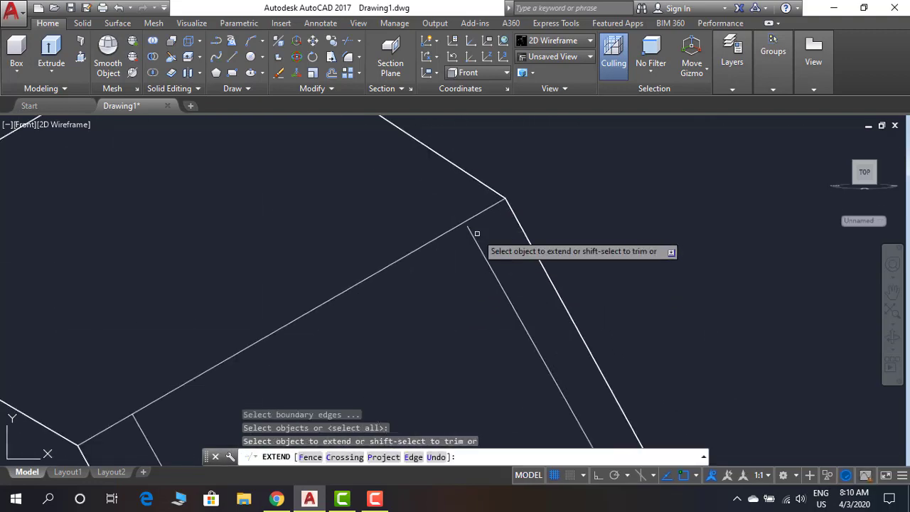
left_click(475, 233)
key("Escape")
scroll(475, 243, "down", 4)
Extend the inner front line up to the upper cross line while viewing the backrest at an angle.
key("Return")
key("Return")
scroll(478, 239, "up", 4)
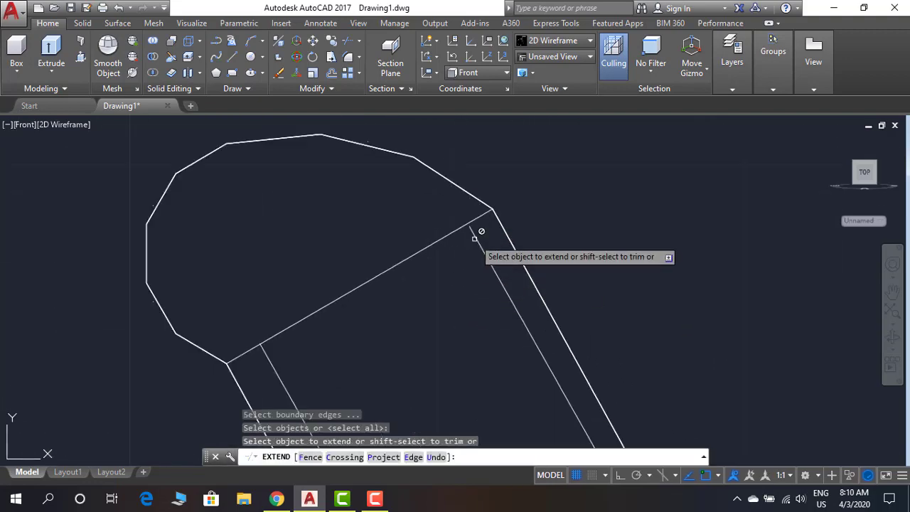
scroll(473, 233, "down", 5)
middle_click_drag(498, 300, 527, 307, "shift")
middle_click_drag(527, 307, 527, 254)
scroll(533, 245, "up", 2)
left_click(560, 215)
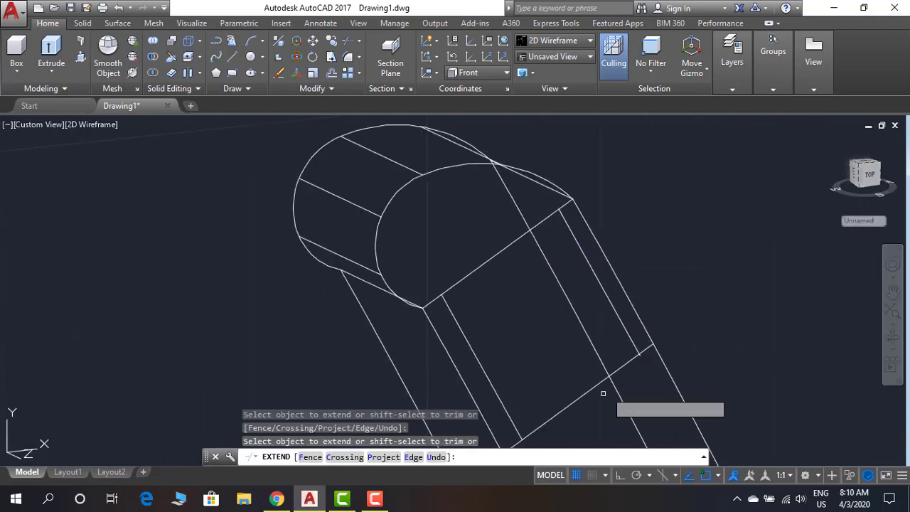
left_click(472, 348)
key("Escape")
Trim the cross-line ends that project past the inner side lines, leaving a closed rectangle.
type("tr")
key("Return")
key("Return")
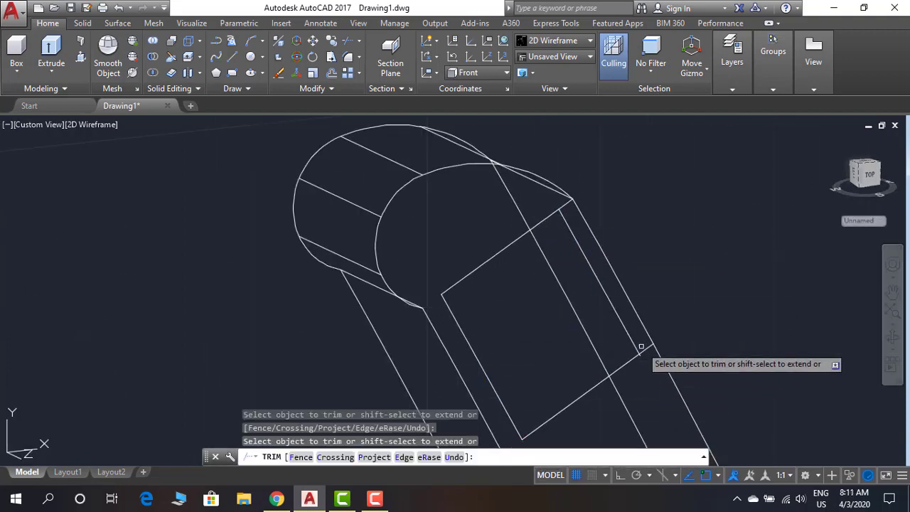
scroll(638, 353, "up", 4)
scroll(646, 360, "down", 6)
key("Escape")
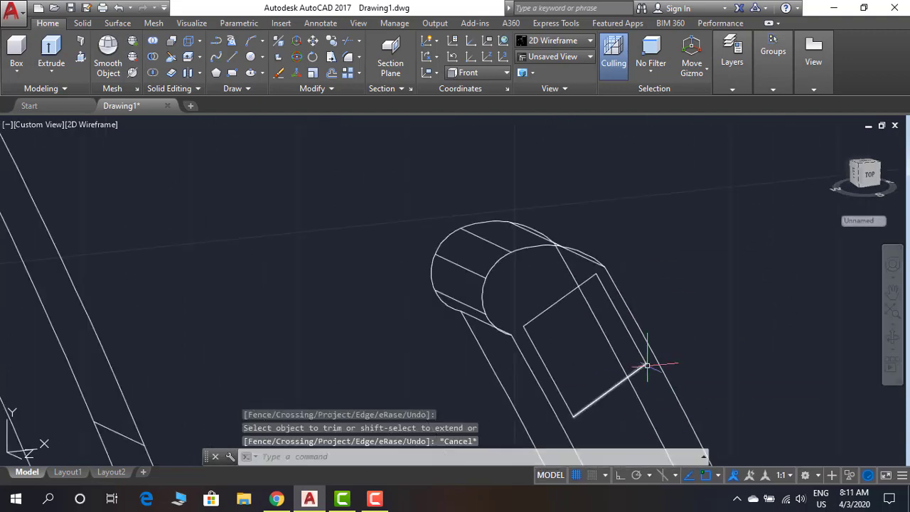
Try extruding the backrest rectangle 6.5 toward the opposite side frame, and undo the extrusion.
scroll(647, 366, "down", 2)
middle_click_drag(648, 365, 703, 362, "shift")
type("ext")
key("Return")
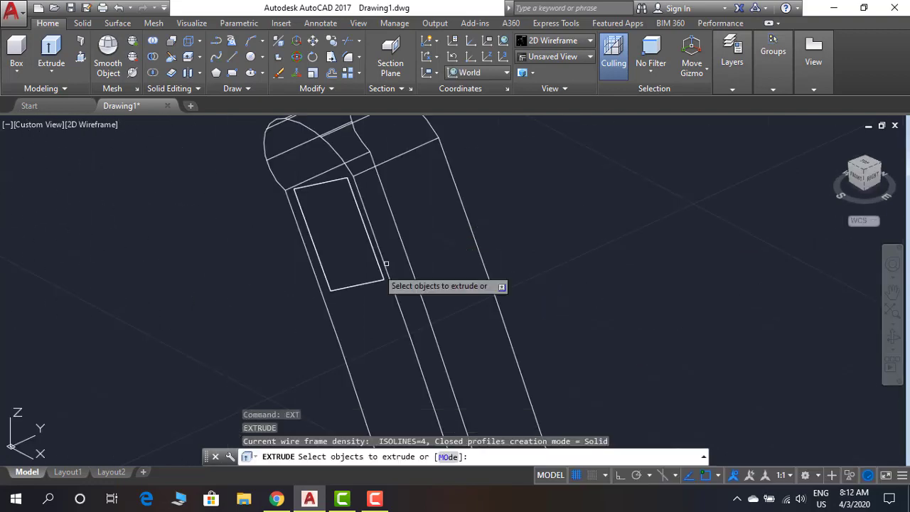
left_click(386, 264)
key("Return")
middle_click_drag(578, 234, 433, 299, "shift")
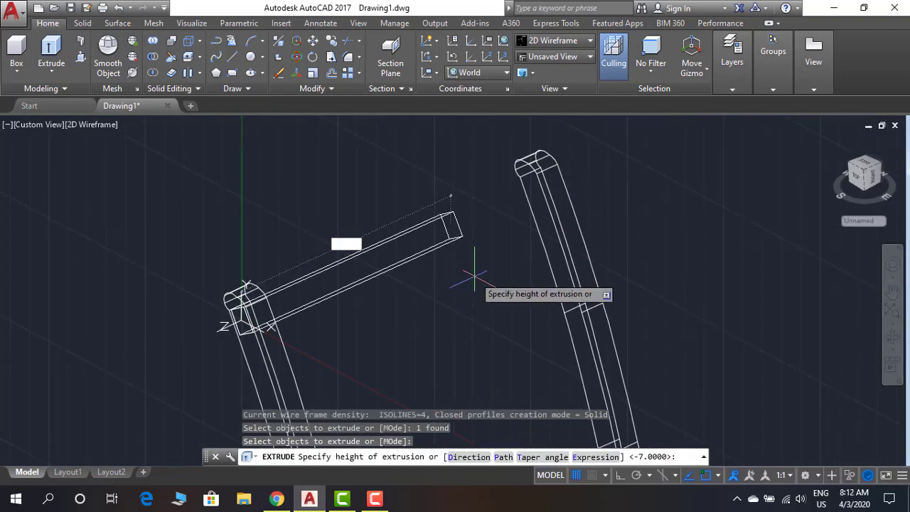
type("6.5")
key("Return")
key("ctrl+z")
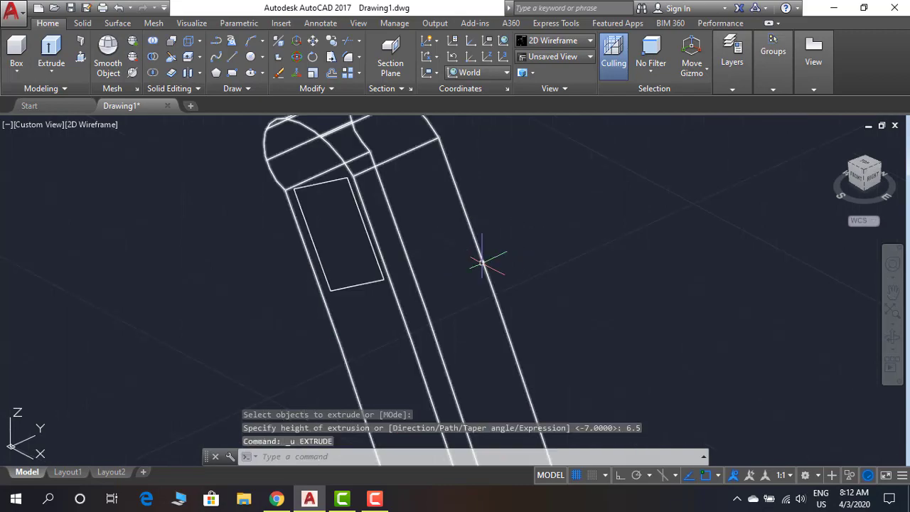
Extrude the backrest rectangle 7 so it forms a crossbar between the two side frames.
type("ext")
key("Return")
left_click(385, 277)
key("Return")
scroll(660, 274, "down", 4)
type("7")
middle_click_drag(660, 272, 466, 266)
key("Return")
type("M")
key("Return")
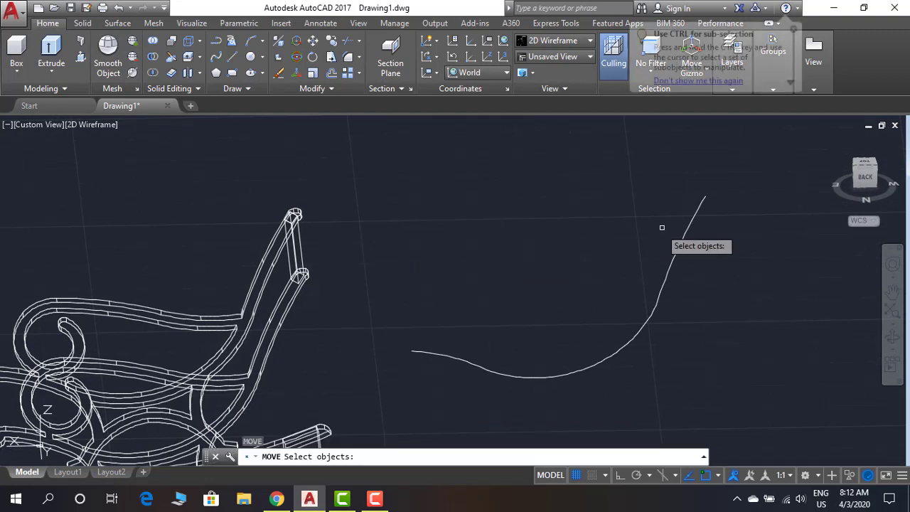
left_click(578, 359)
key("Escape")
Try to join the segments of the separate seat curve into one object.
type("j")
key("Return")
left_click(427, 258)
left_click(757, 388)
left_click(744, 317)
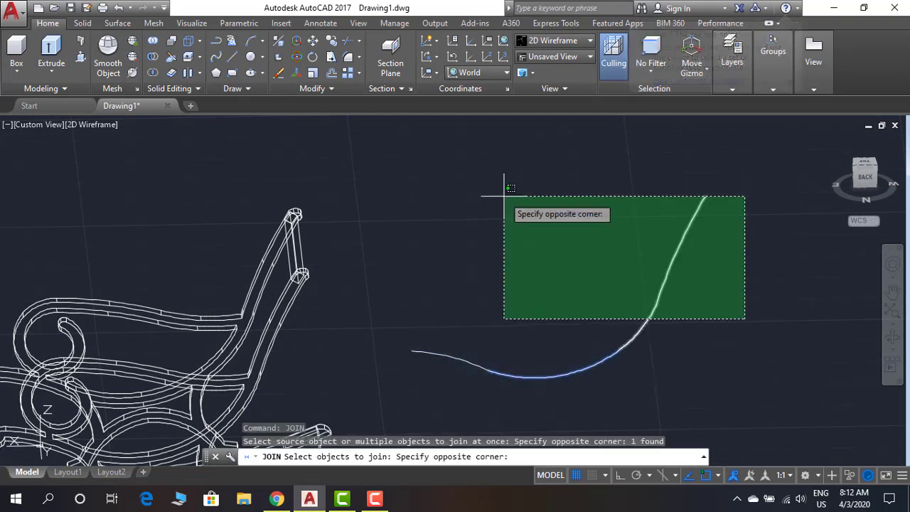
key("Return")
Stretch the front end of the seat curve's middle arc onto the endpoint of the neighbouring front arc.
scroll(490, 378, "up", 5)
scroll(481, 302, "up", 3)
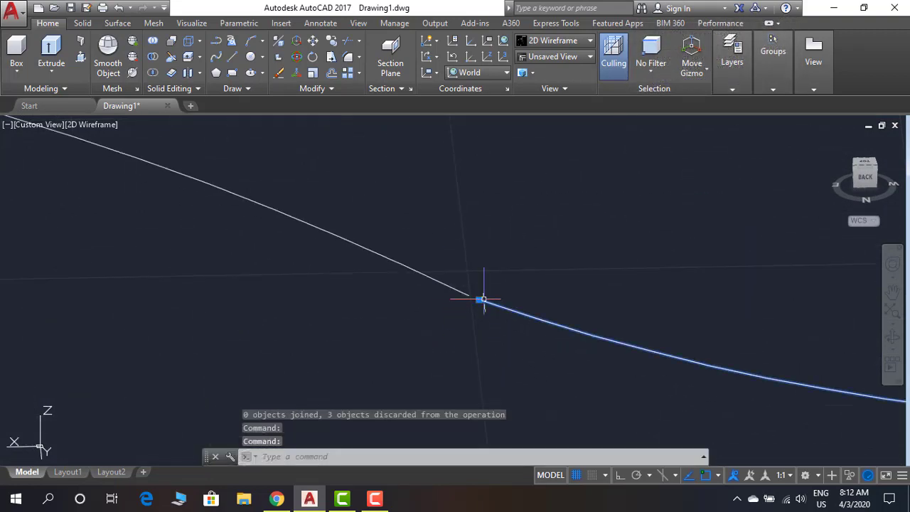
left_click(483, 299)
left_click(469, 296)
scroll(523, 313, "down", 7)
key("Escape")
Stretch the lower end of the seat curve's backrest arc onto the middle arc's endpoint.
scroll(604, 306, "up", 6)
left_click(576, 283)
scroll(562, 341, "up", 4)
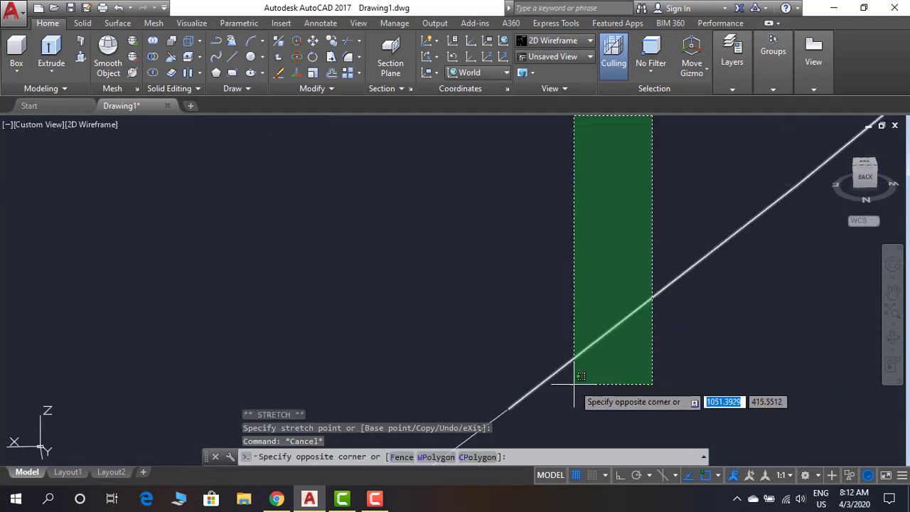
key("Escape")
scroll(510, 353, "up", 3)
middle_click_drag(510, 353, 574, 138)
left_click(596, 210)
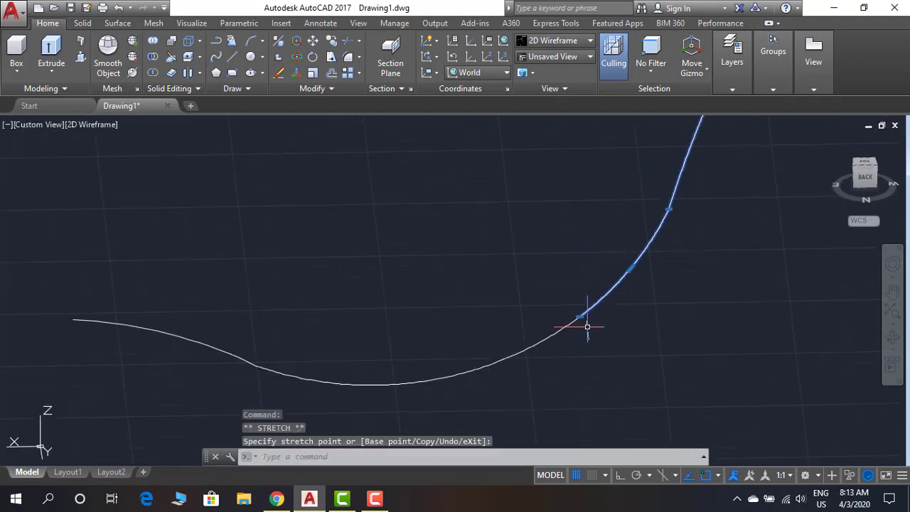
Join the seat curve's touching segments into a single curve.
type("IN")
key("Return")
left_click(753, 358)
left_click(546, 268)
key("Return")
key("Return")
scroll(512, 313, "down", 3)
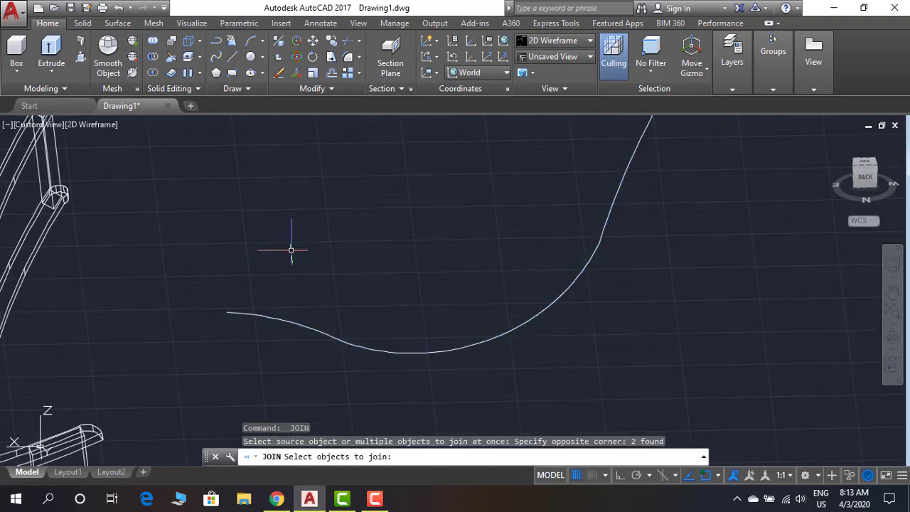
key("Return")
Try to move the joined seat curve to the midpoint of the backrest's upper crossbar.
scroll(347, 322, "down", 6)
middle_click_drag(347, 322, 500, 310)
scroll(631, 231, "up", 3)
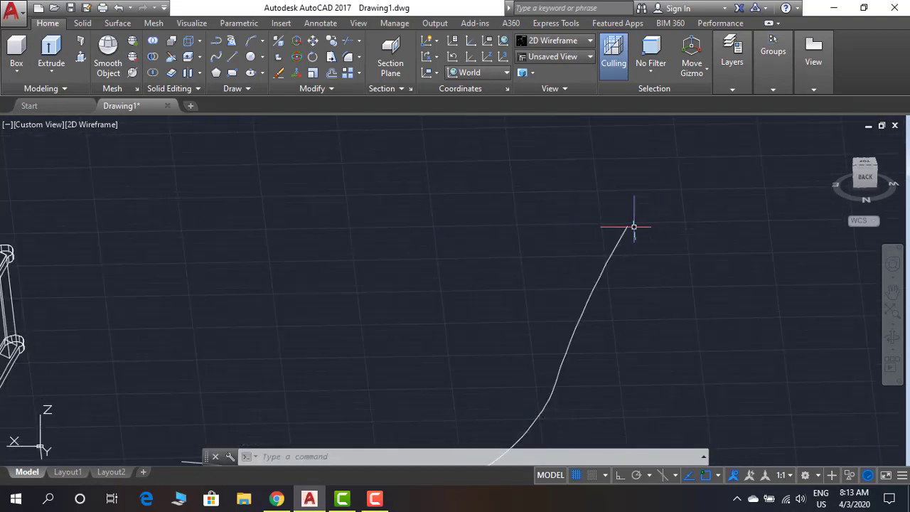
type("M")
key("Return")
left_click(626, 231)
key("Return")
key("Return")
scroll(235, 236, "down", 3)
scroll(152, 262, "up", 5)
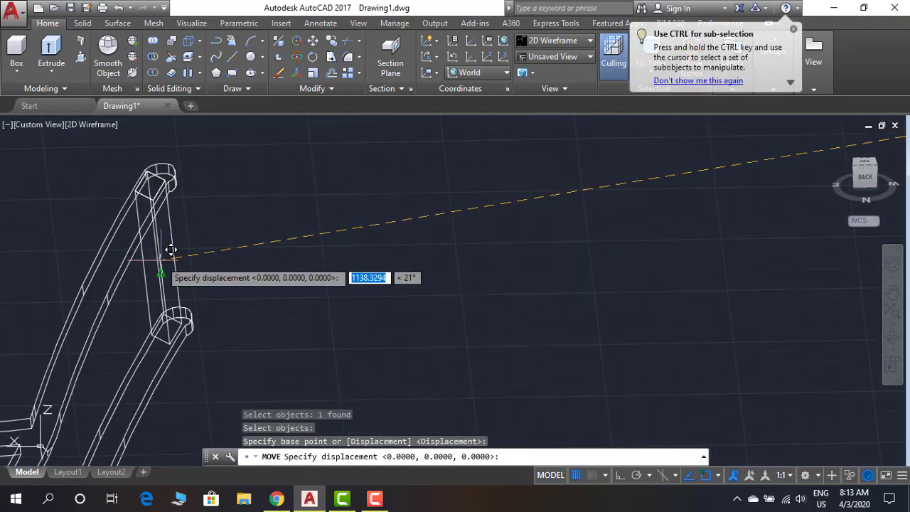
left_click(160, 273)
Undo the last move of the seat curve.
scroll(505, 268, "down", 12)
middle_click_drag(510, 271, 274, 289, "shift")
scroll(400, 301, "up", 7)
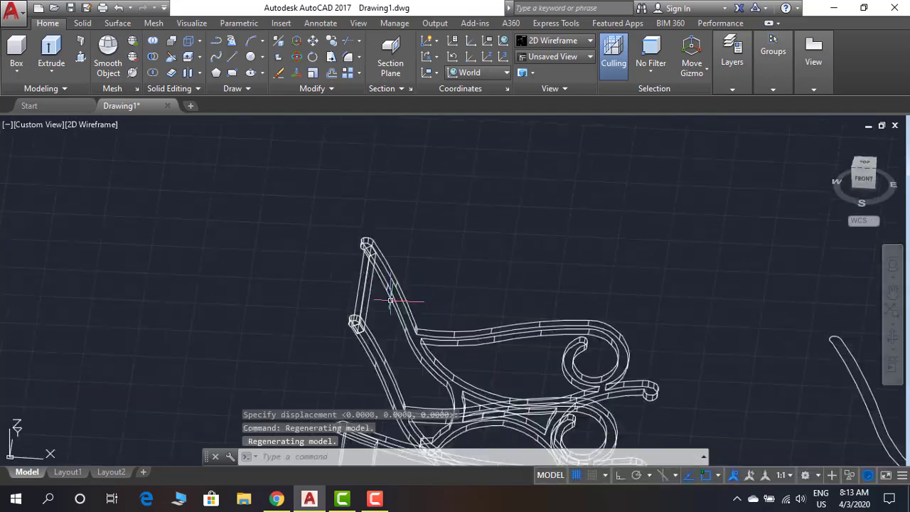
scroll(381, 304, "down", 7)
key("ctrl+z")
key("ctrl+z")
scroll(325, 297, "down", 4)
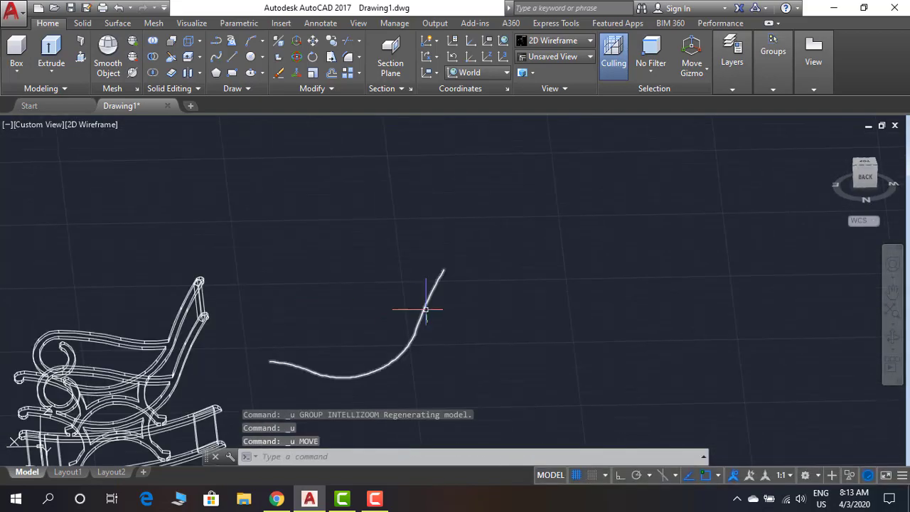
Move the backrest's upper crossbar by an edge midpoint onto the upper endpoint of the separate seat curve.
middle_click_drag(424, 308, 528, 270)
type("M")
key("Return")
left_click(306, 279)
scroll(307, 280, "up", 5)
key("Return")
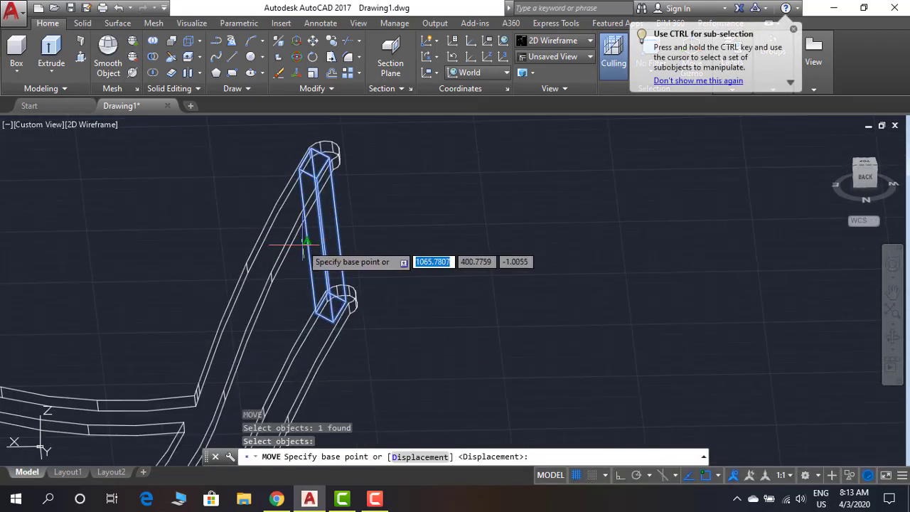
scroll(305, 248, "down", 2)
left_click(306, 244)
scroll(619, 166, "down", 3)
left_click(619, 167)
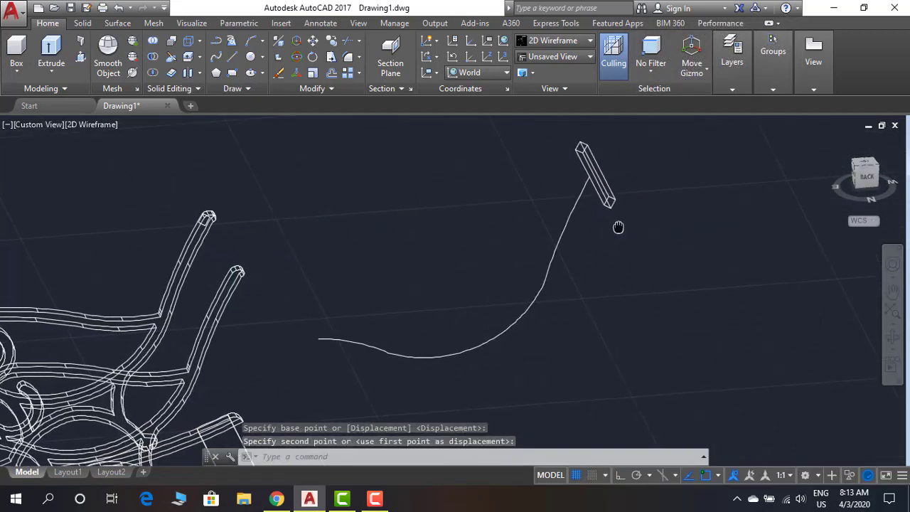
Set the UCS to Back and shift the crossbar so the upper end of the seat curve runs through it.
scroll(615, 203, "up", 5)
left_click(478, 72)
left_click(488, 178)
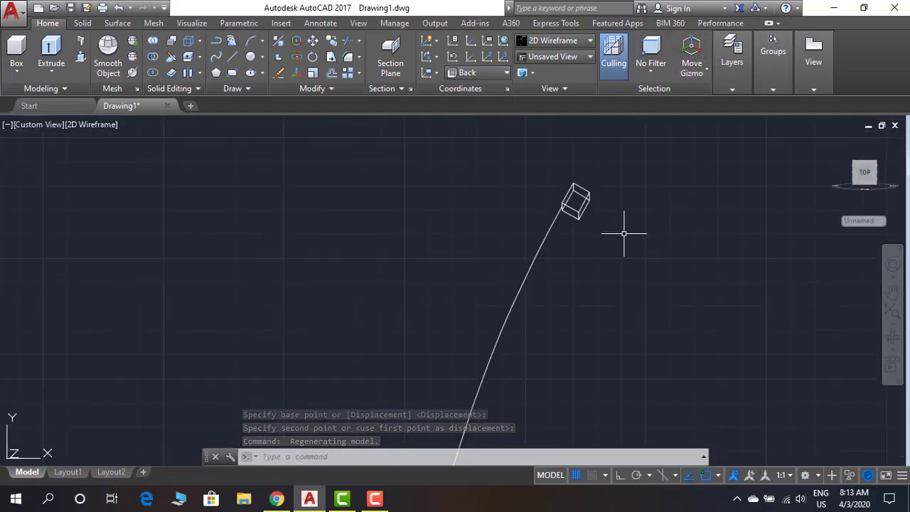
key("Return")
left_click(575, 194)
left_click(681, 247)
key("Return")
left_click(707, 258)
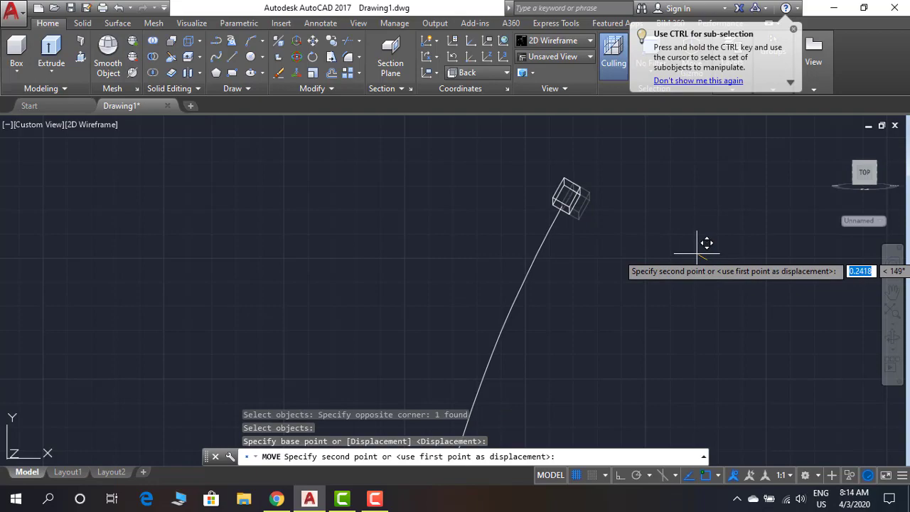
key("Escape")
type("ove")
key("Return")
left_click(642, 197)
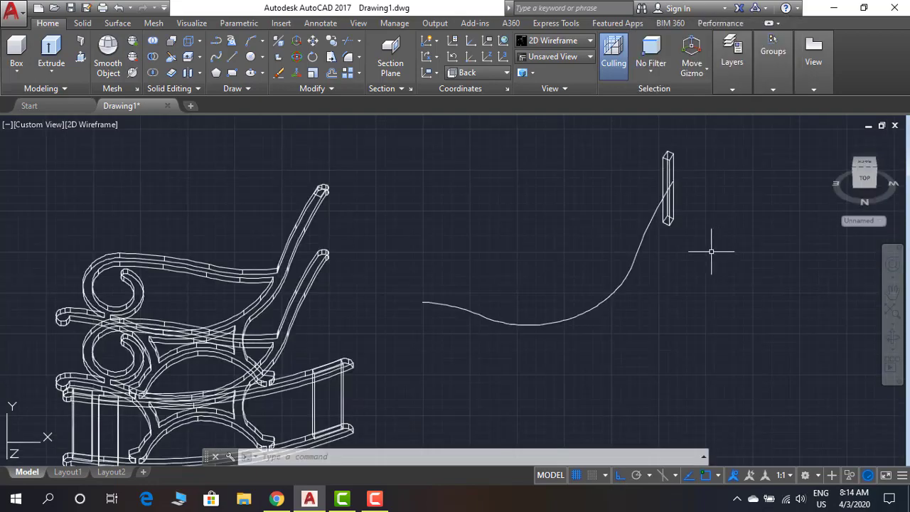
Presspull one end face of the crossbar on the seat curve by 0.25.
middle_click_drag(711, 251, 792, 233, "shift")
scroll(509, 219, "up", 6)
middle_click_drag(571, 263, 580, 298)
left_click(80, 57)
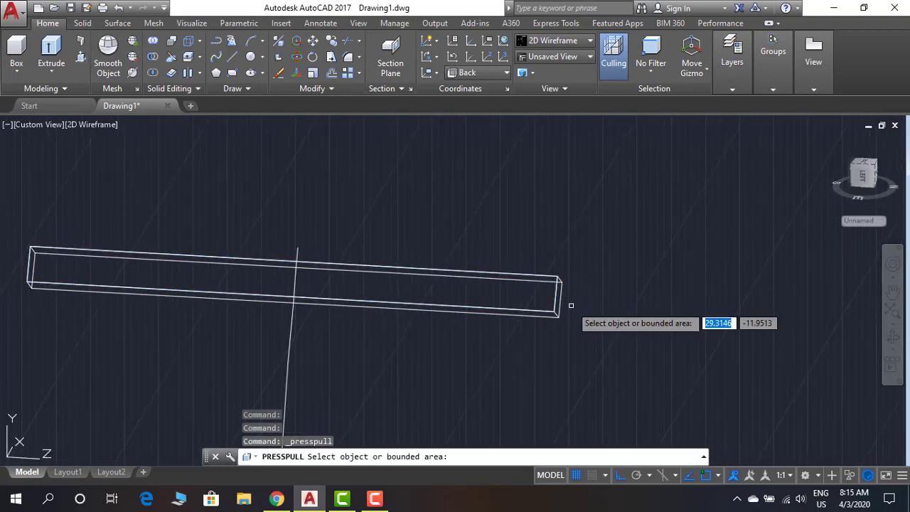
scroll(561, 298, "up", 2)
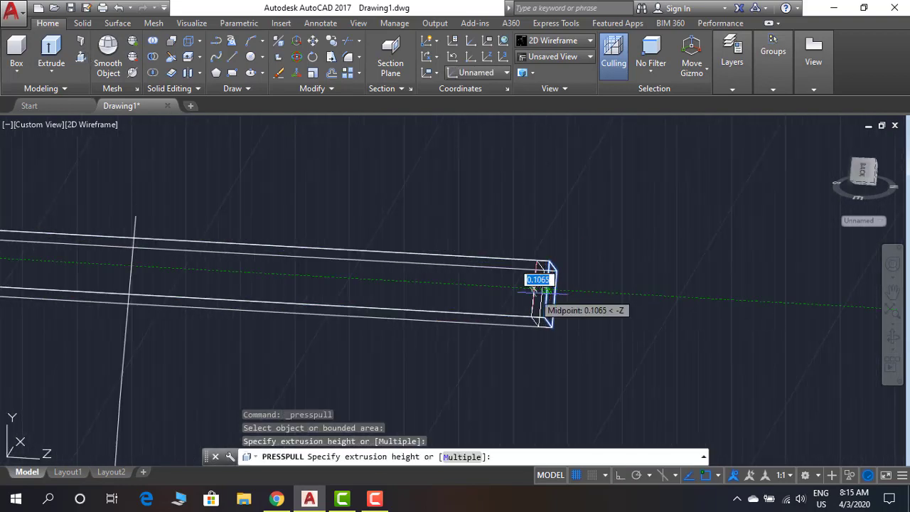
type(".25")
key("Return")
scroll(540, 299, "down", 3)
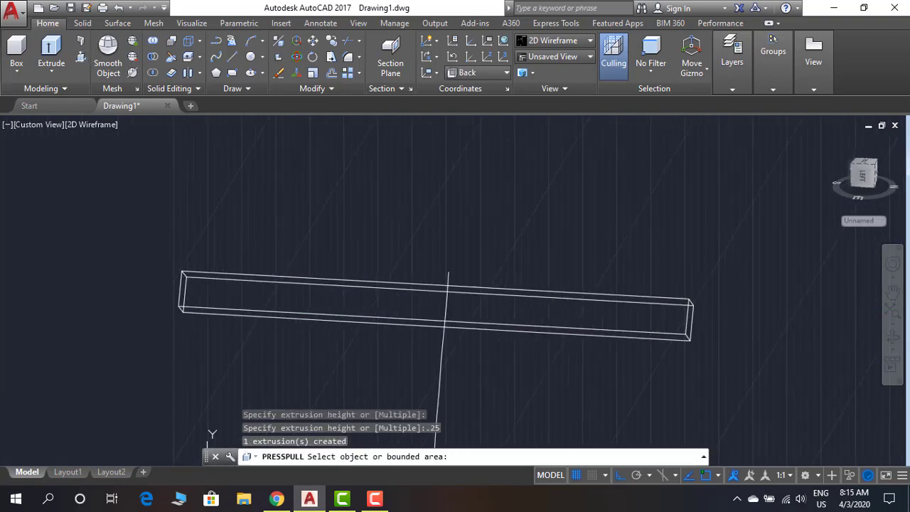
scroll(278, 341, "down", 3)
scroll(463, 315, "up", 10)
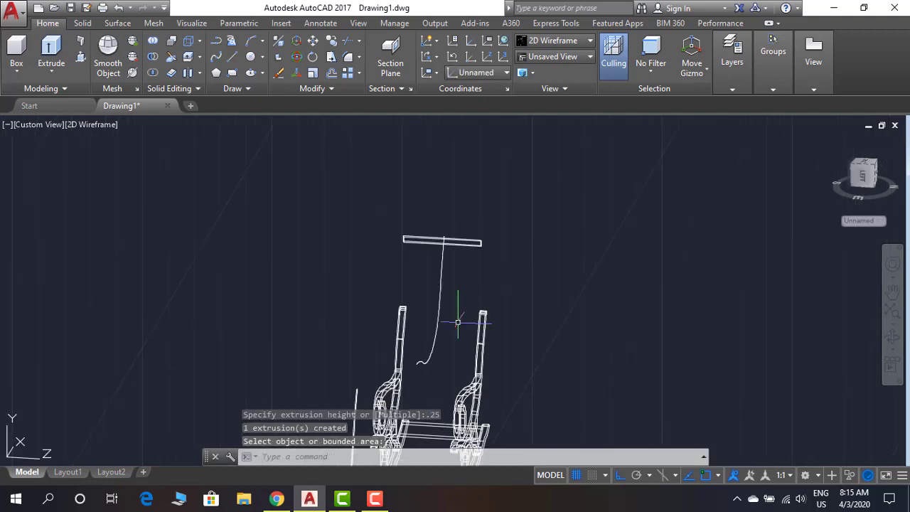
Measure the distance between the two side frames at their backrest posts.
type("dist")
key("Return")
scroll(365, 342, "up", 4)
left_click(322, 342)
scroll(662, 377, "down", 4)
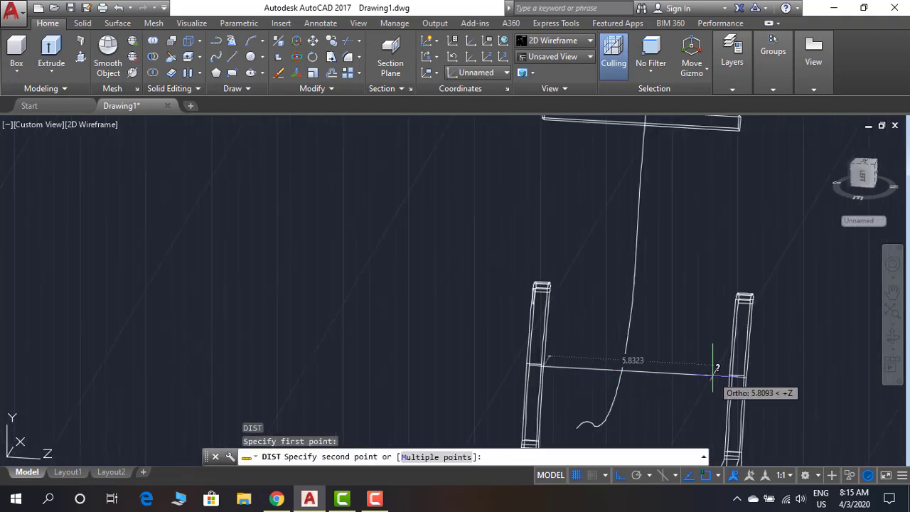
scroll(741, 376, "up", 8)
key("Escape")
Presspull the crossbar's opposite end face by 0.25.
scroll(696, 353, "down", 4)
scroll(510, 279, "up", 4)
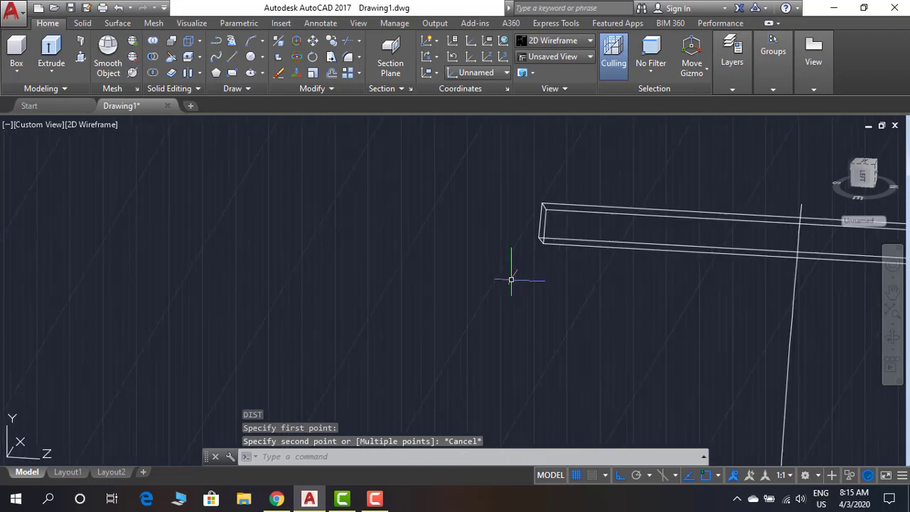
left_click(147, 57)
scroll(518, 223, "up", 3)
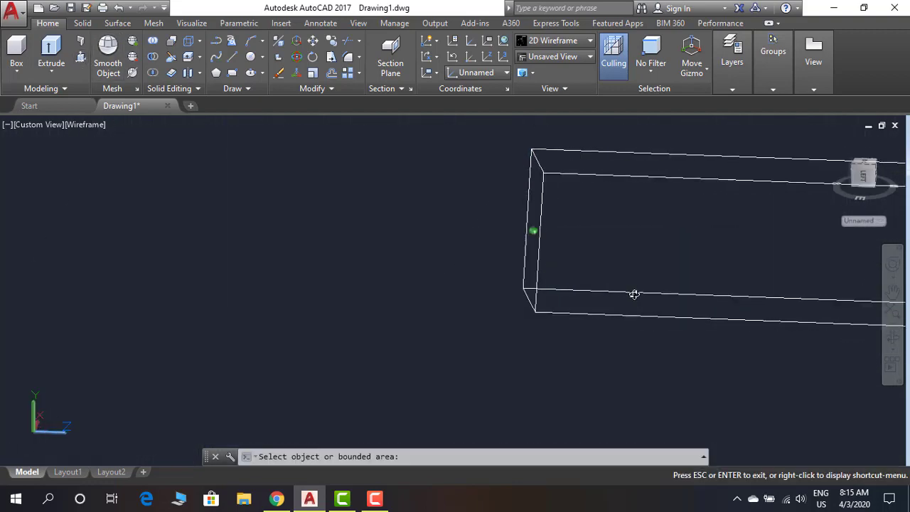
left_click(540, 250)
type("20")
key("Return")
scroll(616, 305, "down", 5)
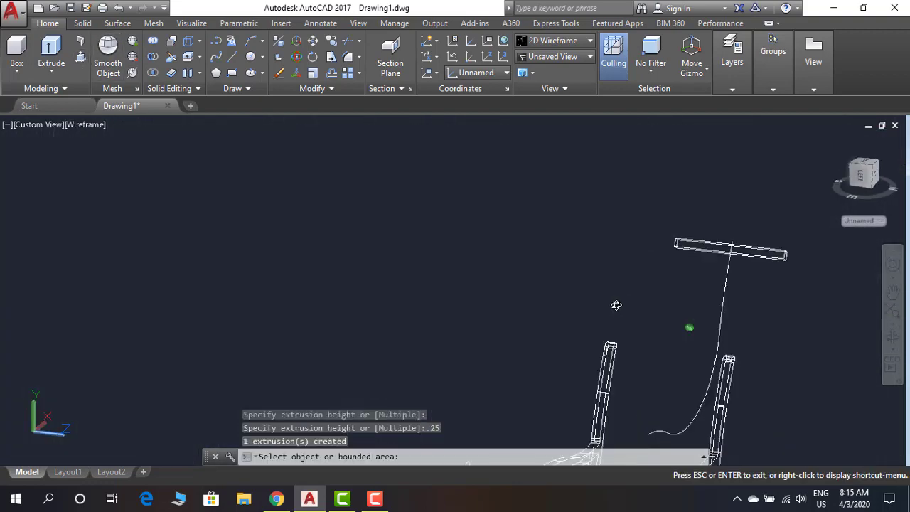
Create a path array of the crossbar along the seat curve to form the seat and backrest slats.
middle_click_drag(615, 305, 254, 193)
left_click(358, 57)
left_click(373, 122)
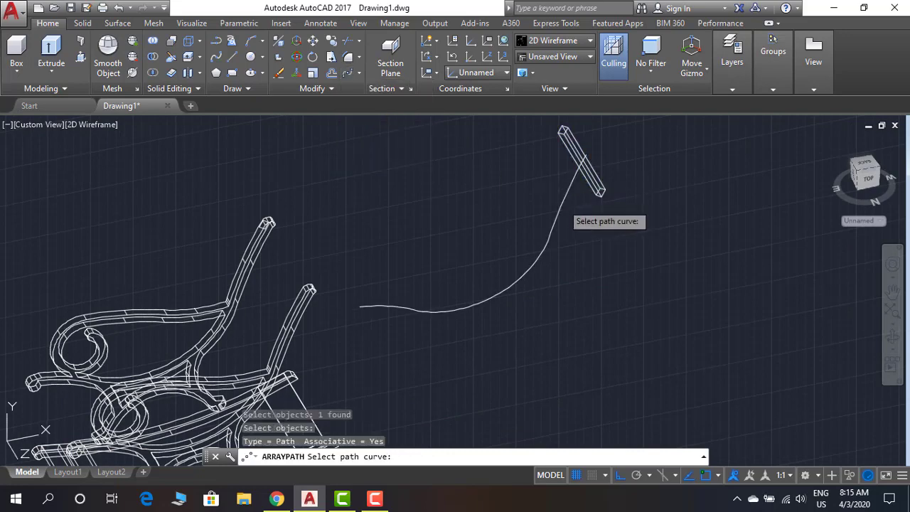
left_click(561, 202)
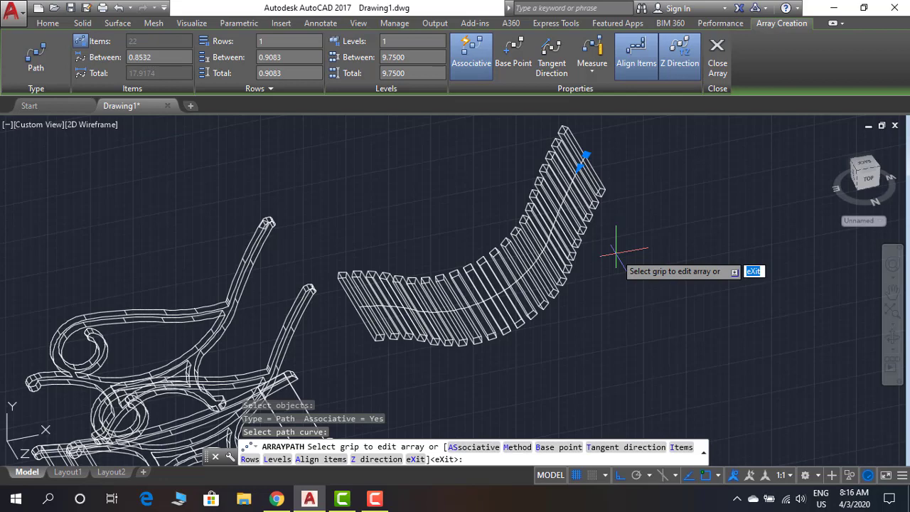
key("Return")
Move the slat array by the corner of its front slat onto the front end of the chair frame's seat rail.
left_click(585, 144)
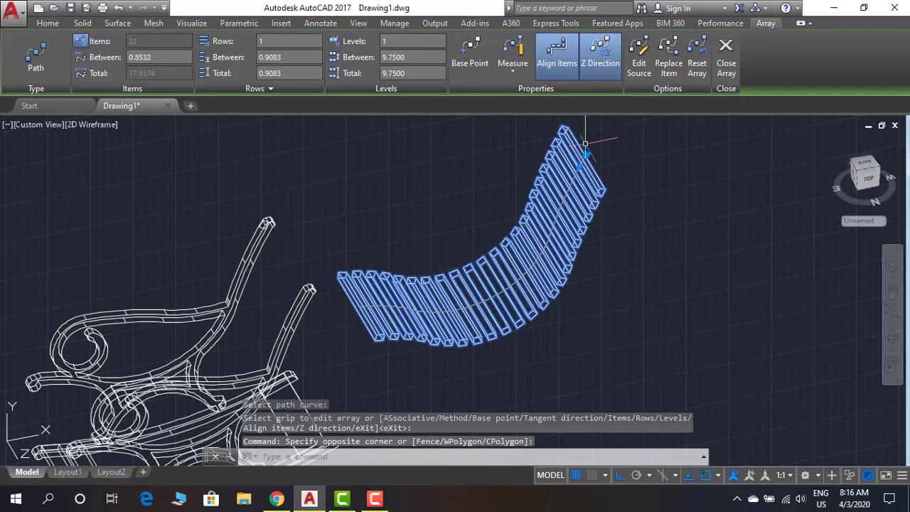
scroll(612, 201, "down", 3)
scroll(591, 347, "up", 3)
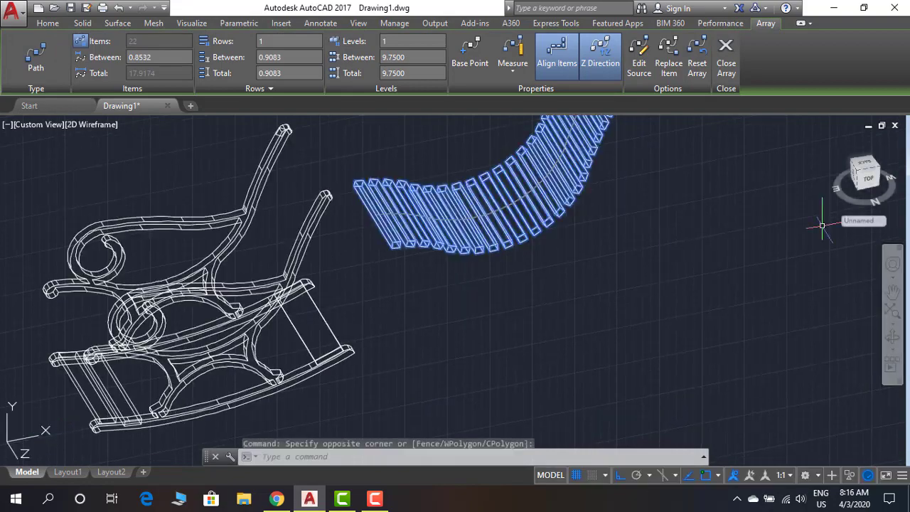
left_click(868, 178)
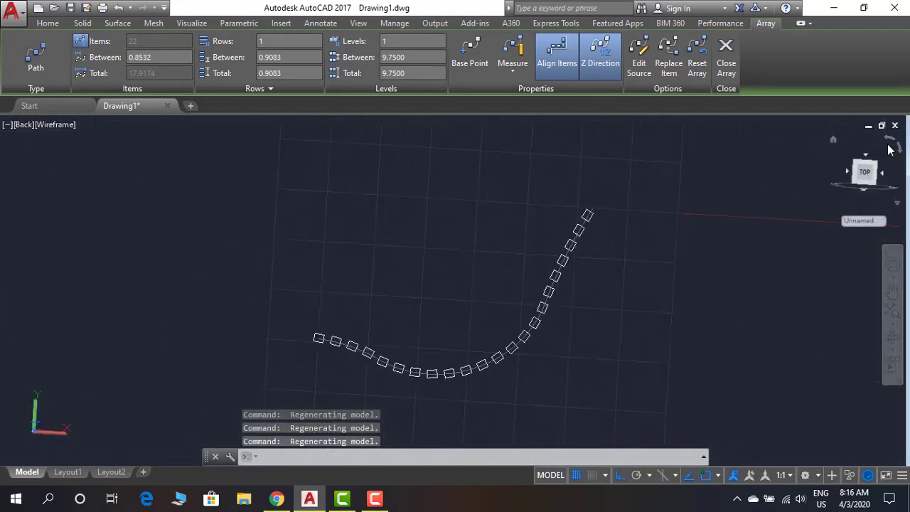
key("Escape")
scroll(493, 274, "up", 2)
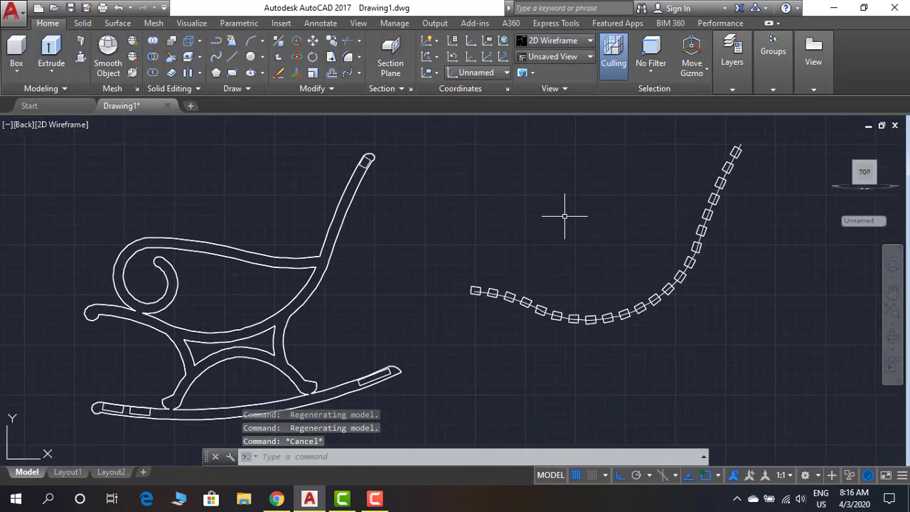
key("Return")
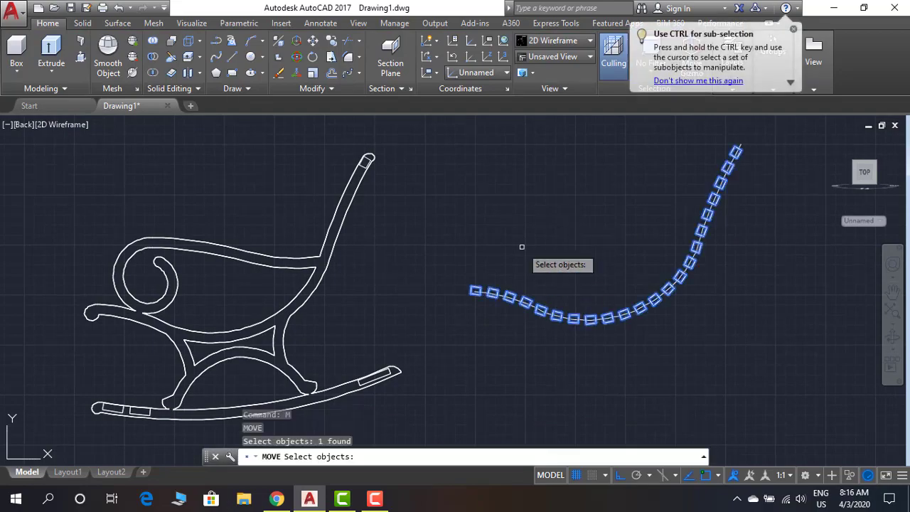
key("Return")
scroll(462, 298, "up", 2)
middle_click_drag(474, 290, 473, 305, "shift")
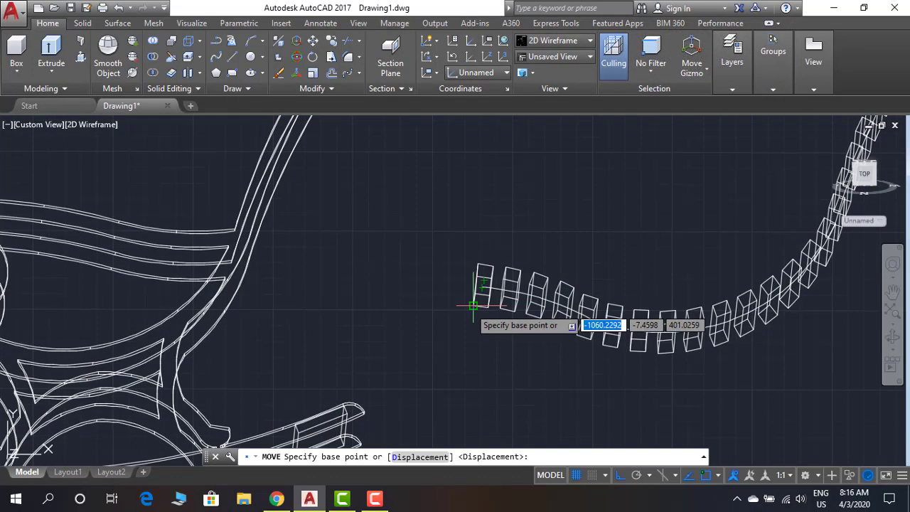
left_click(478, 298)
left_click(478, 298)
middle_click_drag(383, 312, 757, 293)
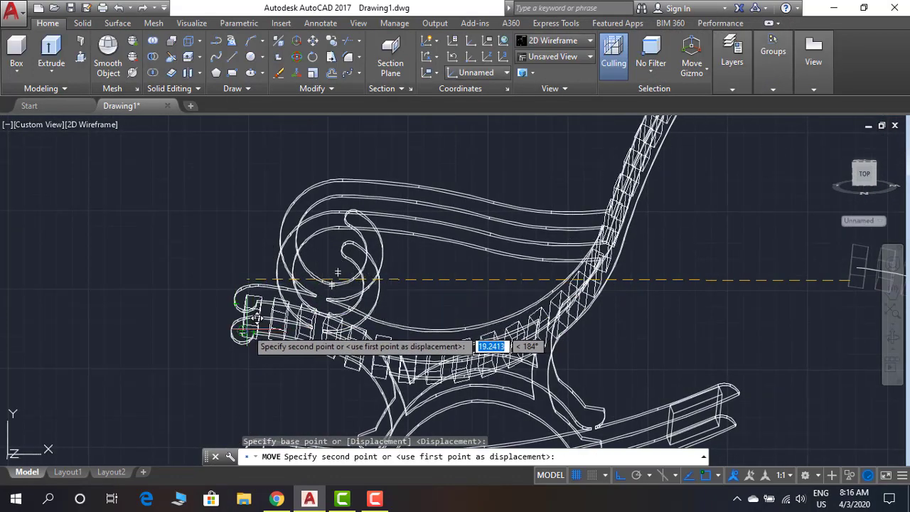
left_click(243, 331)
In the front view, move the slat array slightly upward toward the upper edge of the seat rail.
middle_click_drag(299, 317, 686, 306, "shift")
scroll(686, 306, "down", 5)
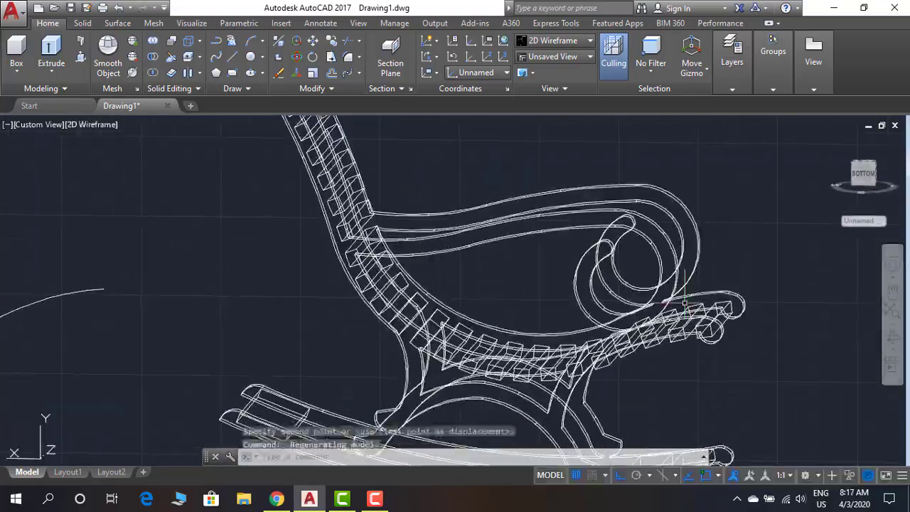
left_click(864, 173)
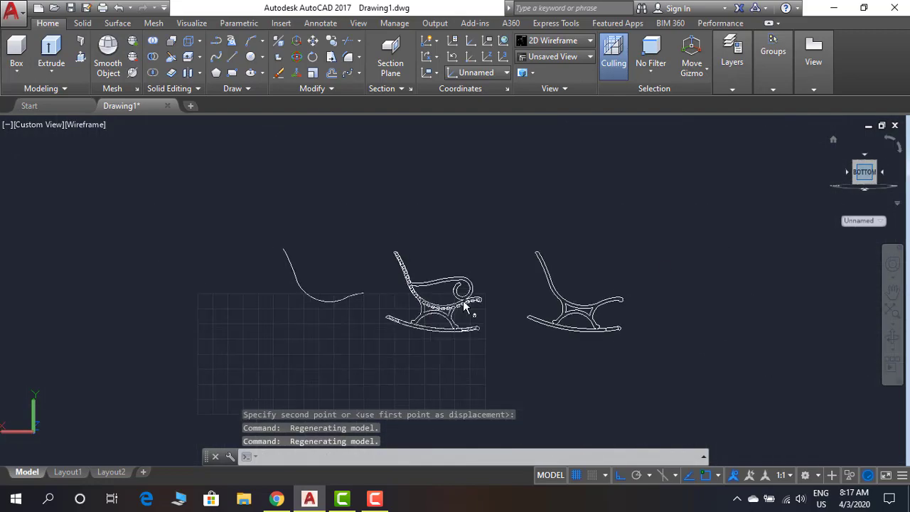
scroll(466, 306, "up", 8)
type("m")
key("space")
left_click(534, 384)
key("space")
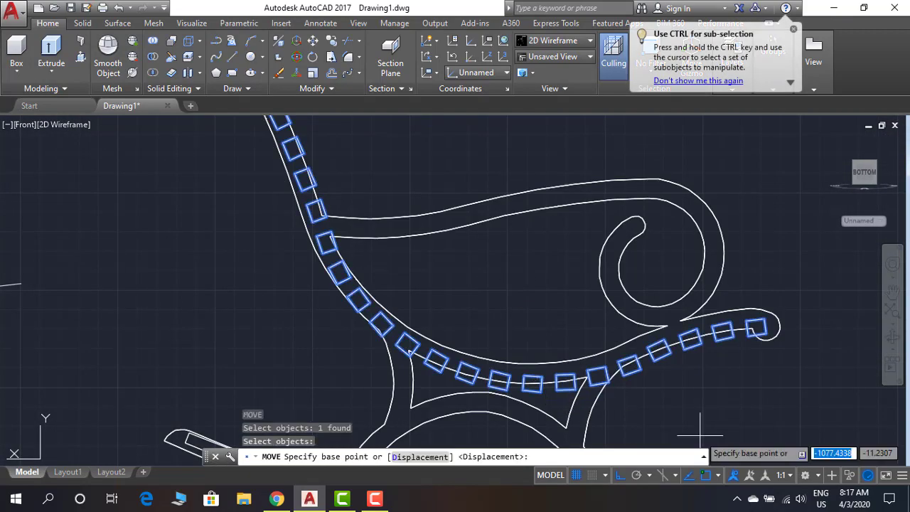
left_click(699, 419)
left_click(691, 408)
Nudge the slat array toward the backrest so the slats sit within the side frame's profile.
key("space")
left_click(655, 353)
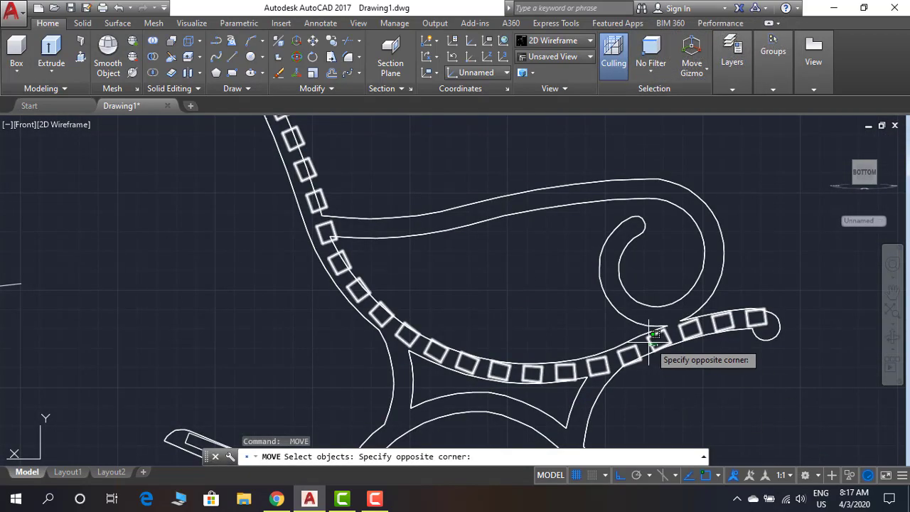
left_click(756, 393)
key("space")
left_click(780, 374)
left_click(773, 385)
scroll(773, 393, "down", 2)
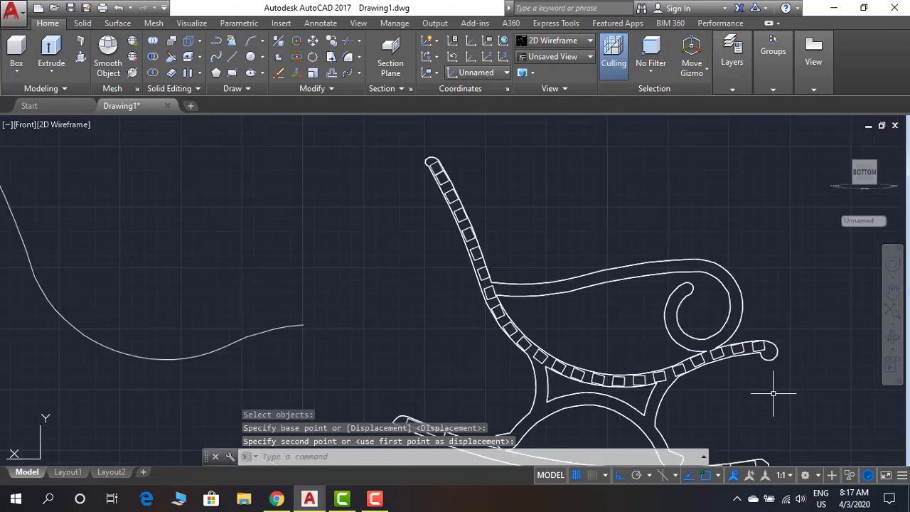
Switch the viewport's visual style to Realistic and orbit to a perspective of the whole chair.
middle_click_drag(786, 312, 718, 323, "shift")
scroll(757, 320, "down", 2)
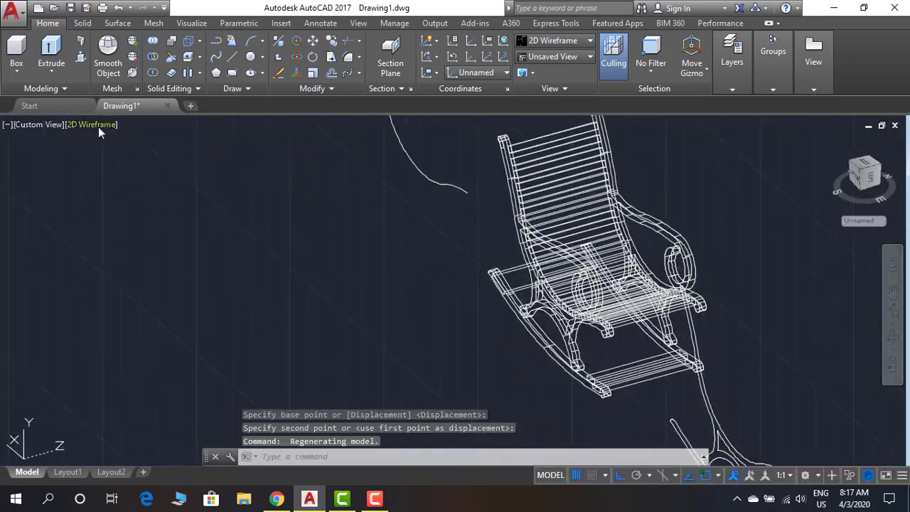
left_click(100, 124)
left_click(142, 203)
middle_click_drag(523, 127, 758, 241, "shift")
Erase the spare side frame profile and the leftover seat curve beside the finished chair.
scroll(758, 242, "down", 3)
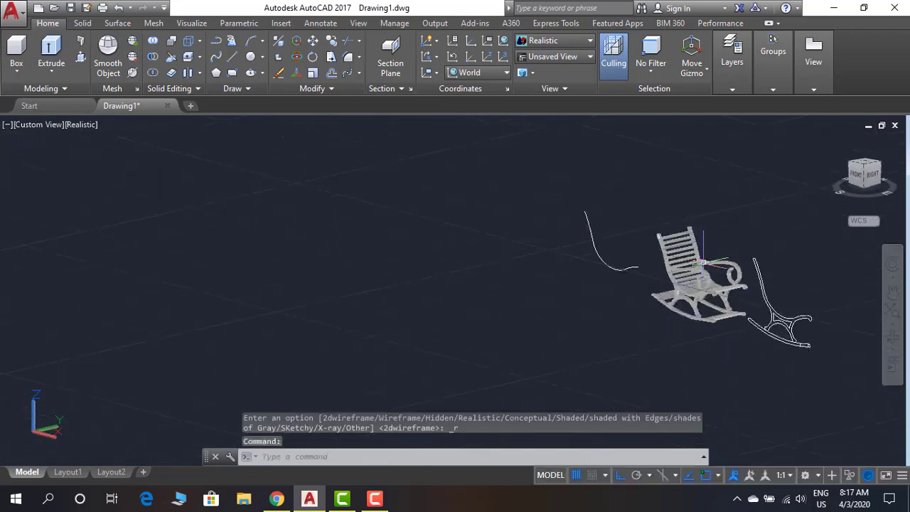
left_click(757, 246)
left_click(723, 336)
type("e")
key("Return")
left_click(567, 190)
left_click(477, 246)
type("e")
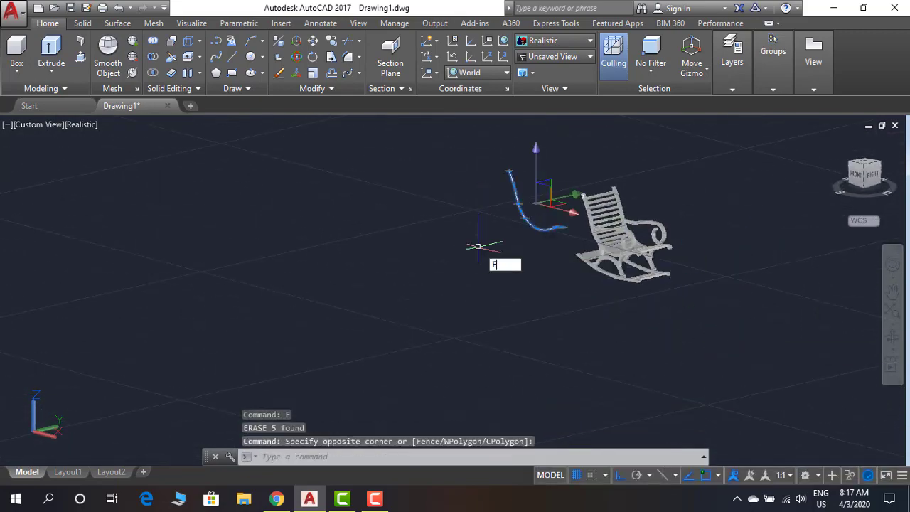
key("Return")
Create a large rectangular planar surface around the rocking chair as a floor.
mouse_move(686, 251)
middle_mouse_down("shift")
mouse_move(744, 250)
mouse_move(695, 259)
mouse_move(743, 235)
middle_mouse_up("shift")
scroll(727, 242, "down", 3)
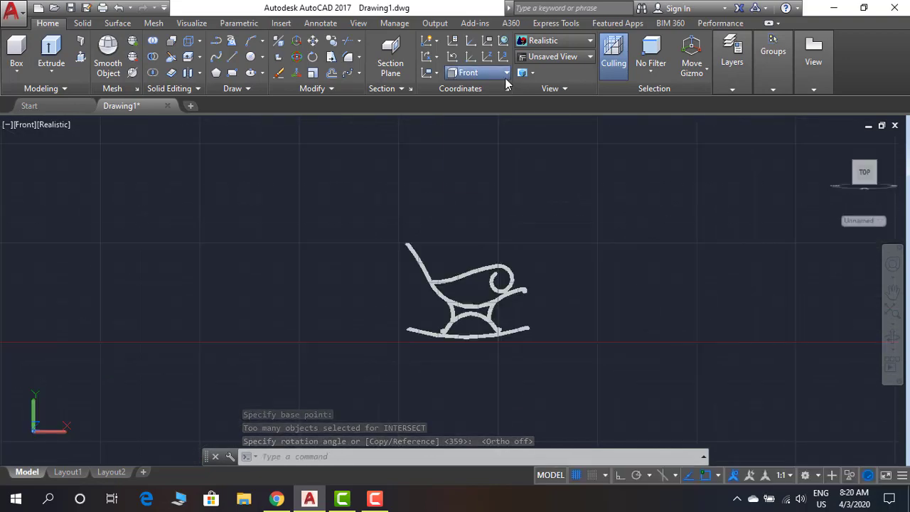
middle_click_drag(497, 270, 463, 290, "shift")
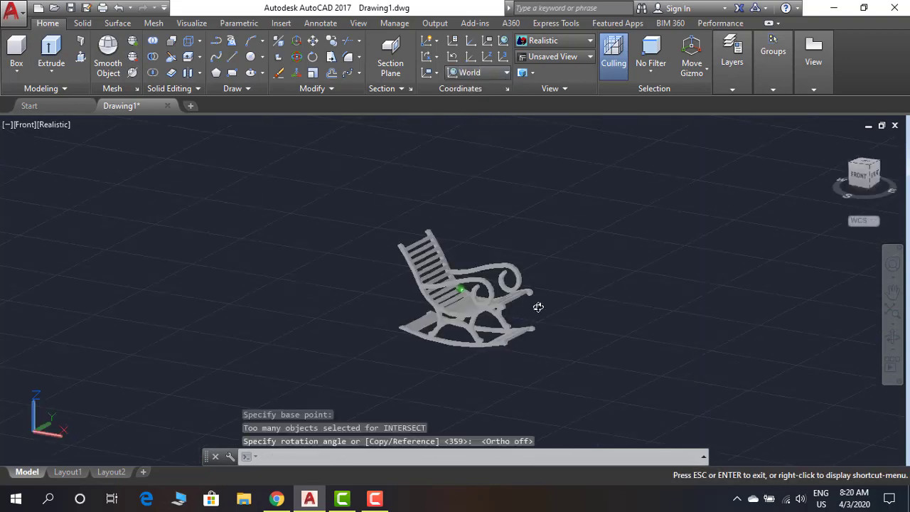
scroll(592, 288, "down", 5)
left_click(118, 24)
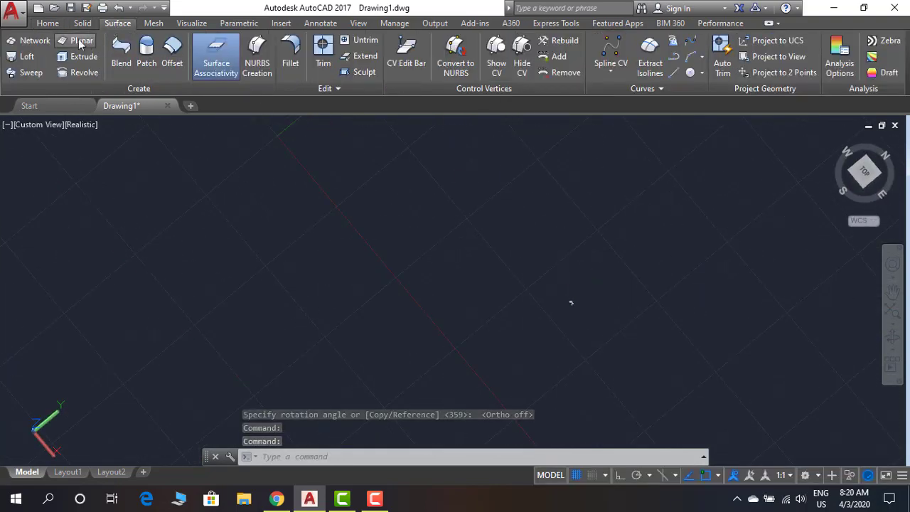
left_click(81, 40)
left_click(563, 152)
middle_click_drag(617, 419, 674, 320)
left_click(626, 398)
middle_click_drag(656, 255, 551, 321)
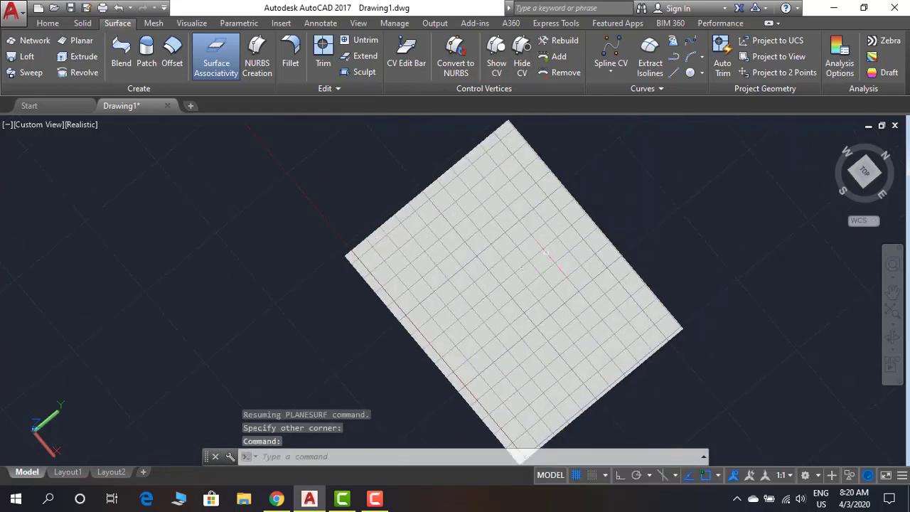
scroll(536, 258, "up", 4)
middle_click_drag(507, 291, 503, 258, "shift")
scroll(515, 272, "up", 5)
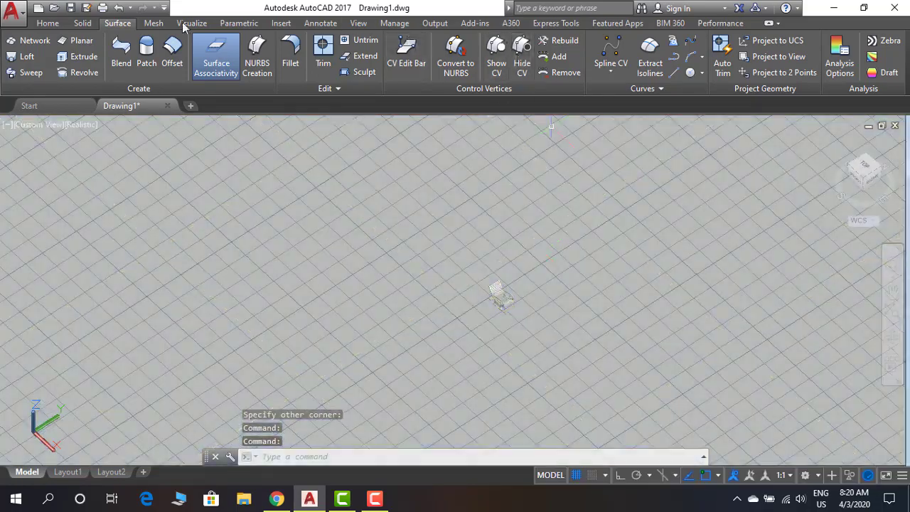
Create a weblight at the rocking chair, accepting the default target location and light options.
left_click(186, 25)
double_click(222, 23)
left_click(191, 26)
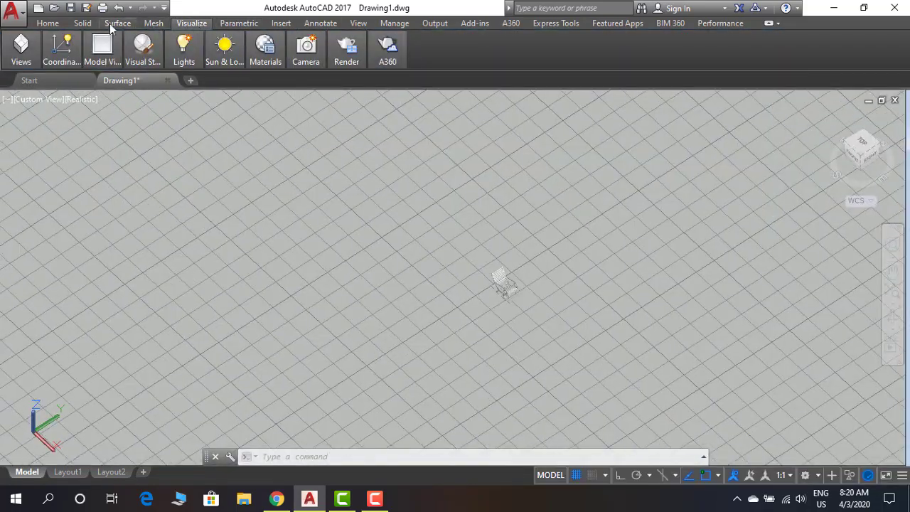
mouse_move(184, 50)
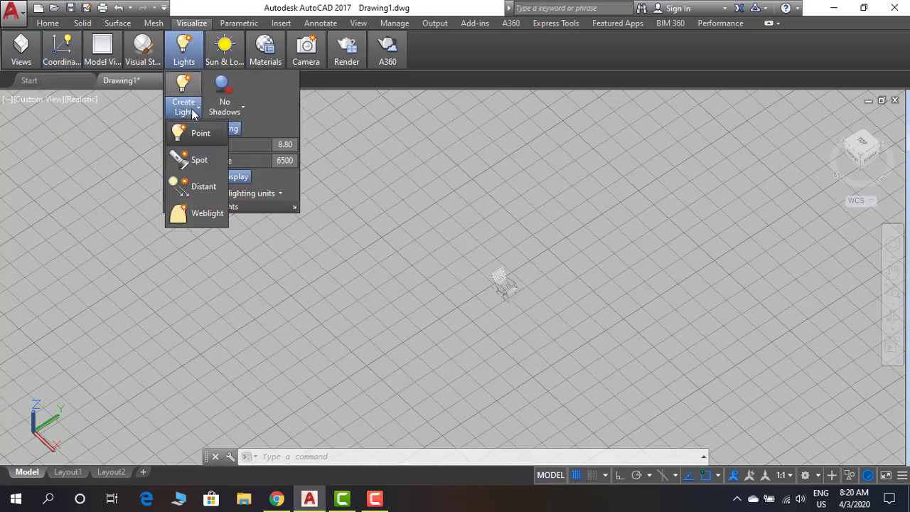
left_click(207, 213)
left_click(521, 267)
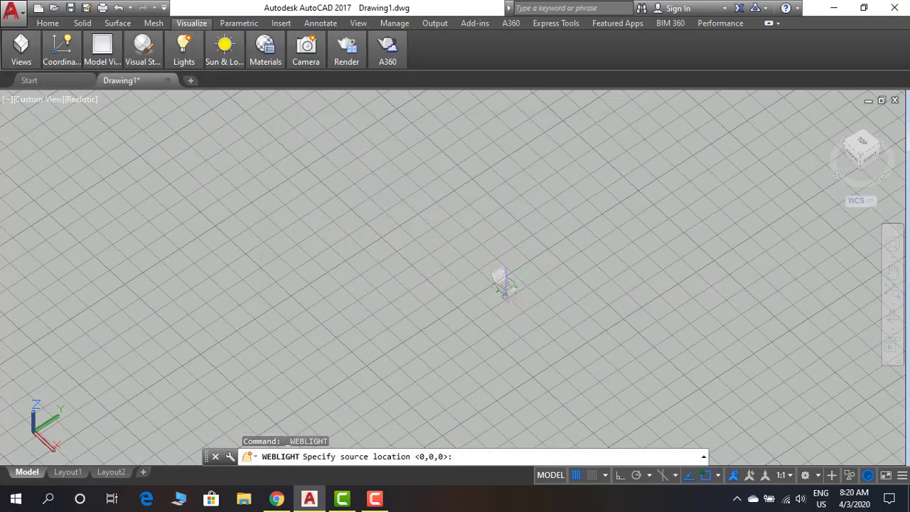
key("Return")
key("Return")
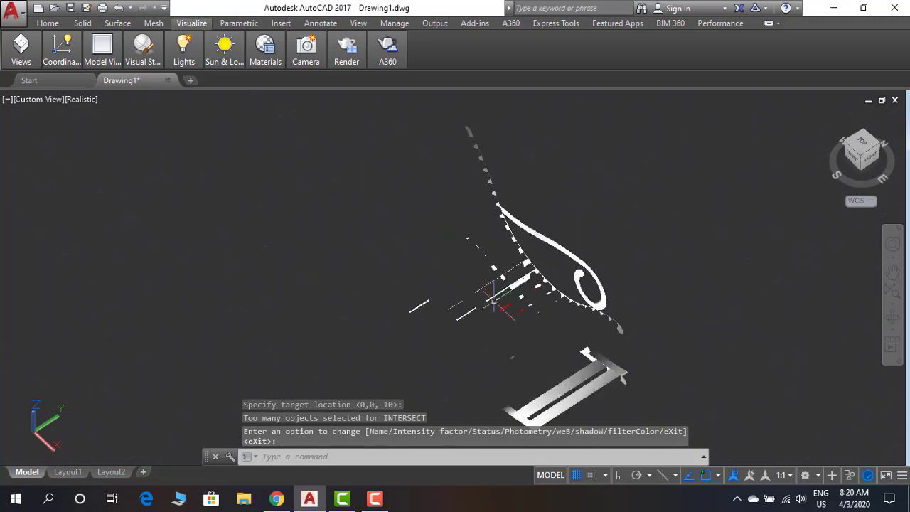
scroll(494, 301, "down", 6)
middle_click_drag(504, 309, 521, 320)
key("Return")
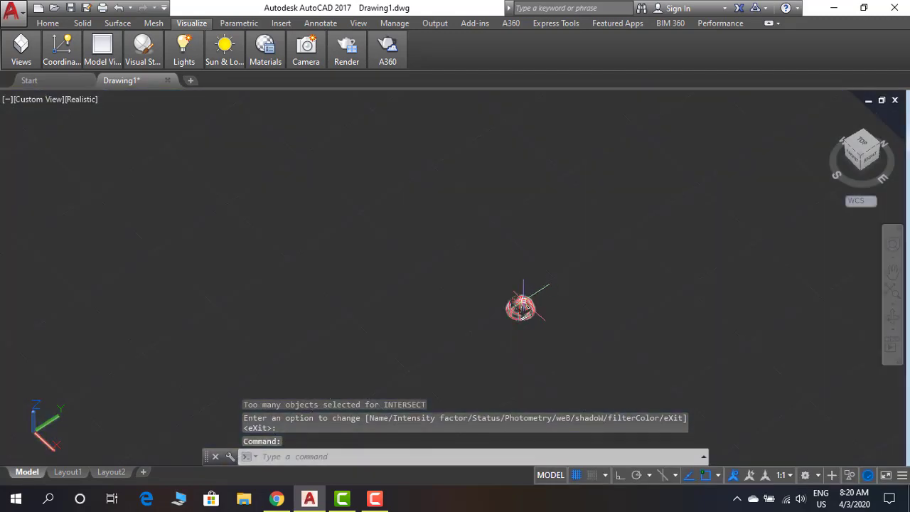
Move the weblight's source straight up so it stands high above the rocking chair.
left_click(523, 306)
left_click(521, 225)
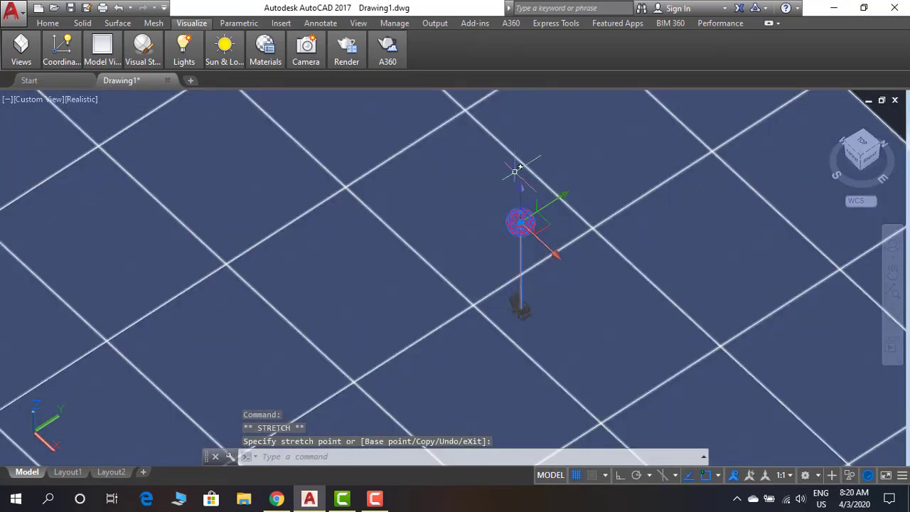
left_click(519, 190)
left_click(521, 267)
middle_click_drag(533, 284, 605, 238, "shift")
left_click(519, 152)
left_click(518, 229)
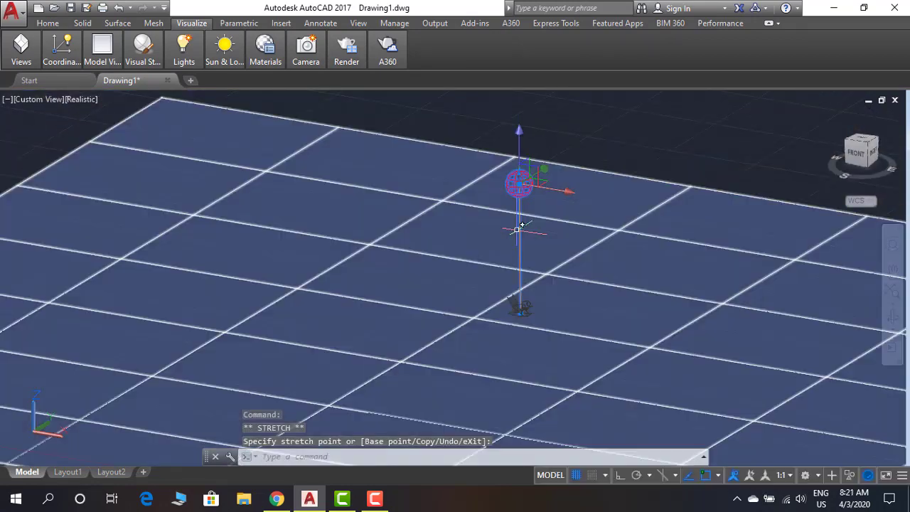
left_click(517, 126)
left_click(518, 127)
left_click(520, 139)
scroll(522, 277, "up", 2)
left_click(526, 199)
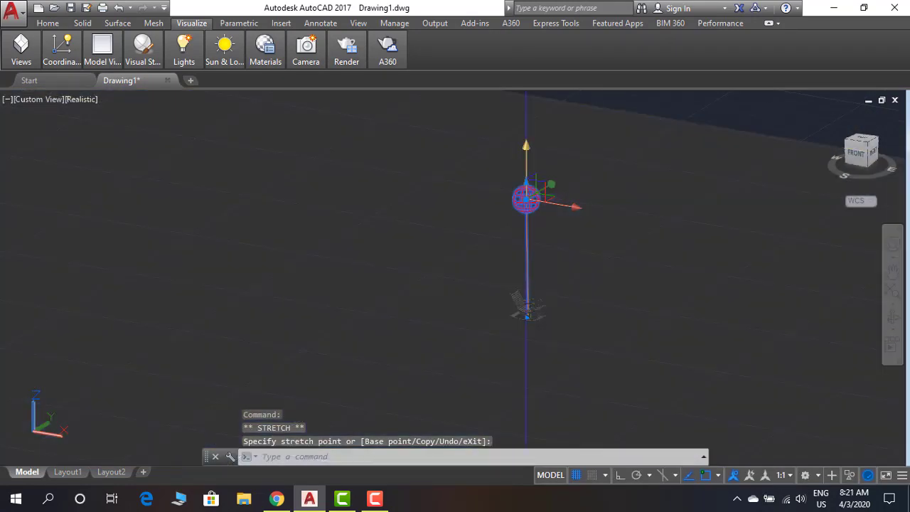
Lower the weblight's source along the vertical axis, closer to the chair.
scroll(528, 189, "up", 2)
scroll(529, 186, "down", 2)
left_click(530, 180)
scroll(522, 284, "up", 2)
left_click(522, 285)
scroll(530, 310, "down", 2)
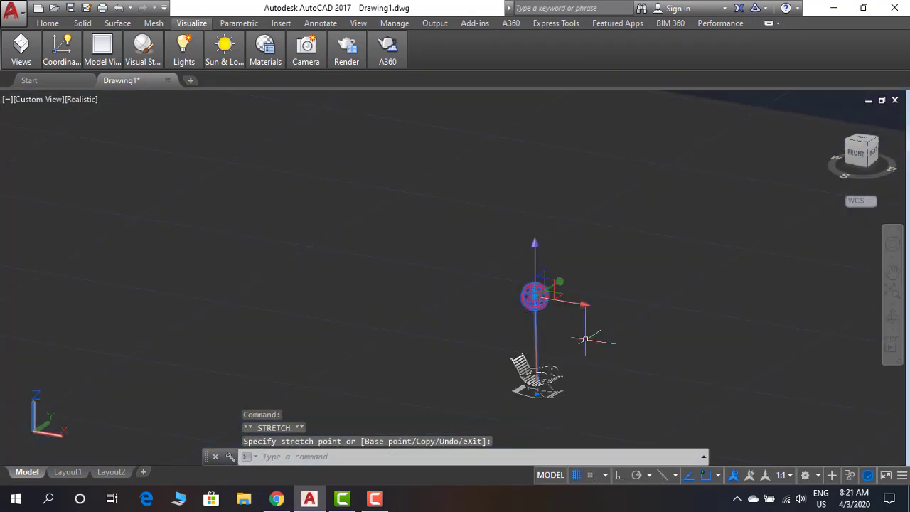
Frame the rocking chair in a close front-right perspective and start a Render to Size.
scroll(579, 365, "up", 4)
middle_click_drag(585, 339, 673, 248, "shift")
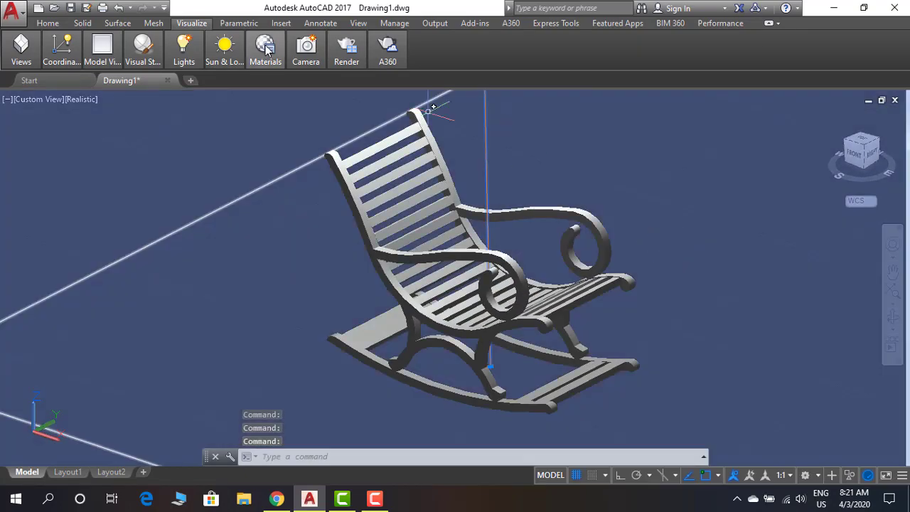
left_click(80, 26)
left_click(61, 24)
double_click(83, 27)
double_click(85, 27)
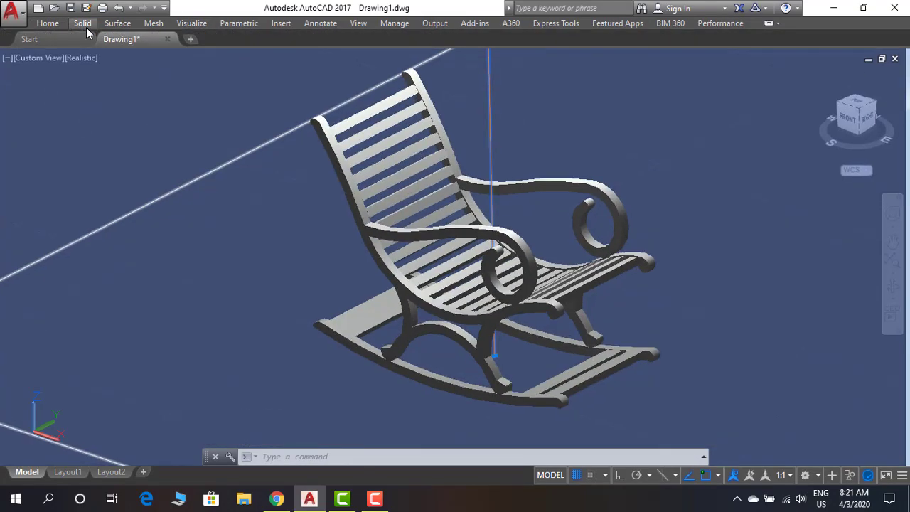
double_click(191, 23)
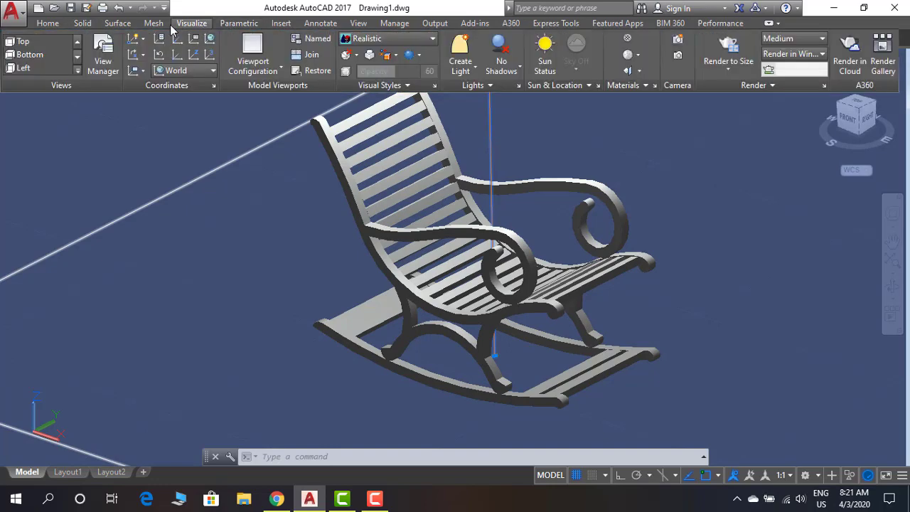
left_click(732, 48)
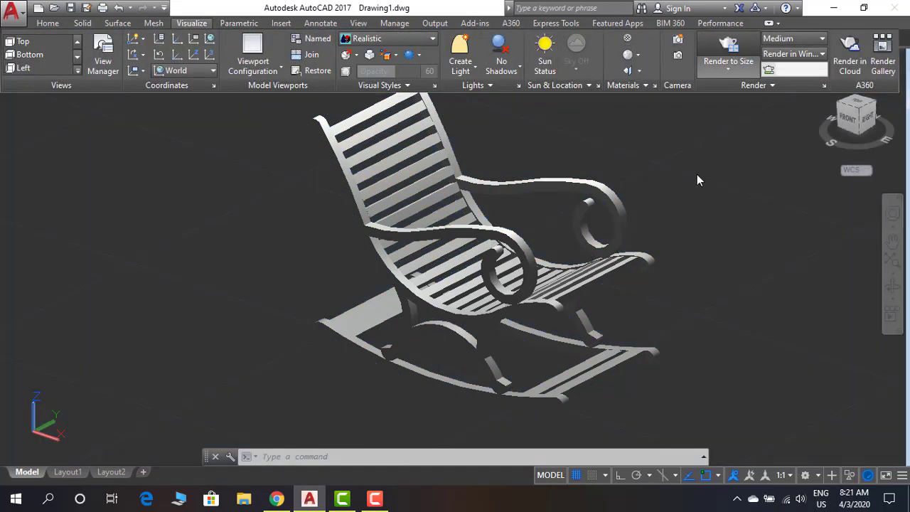